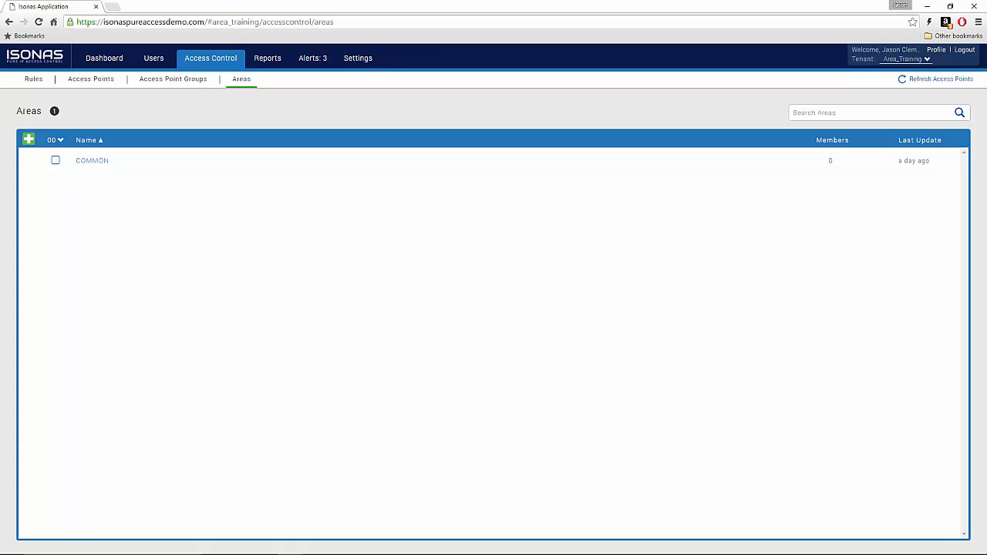
# Step: Add a new area named Building One and save it
pyautogui.click(27, 142)
pyautogui.click(60, 141)
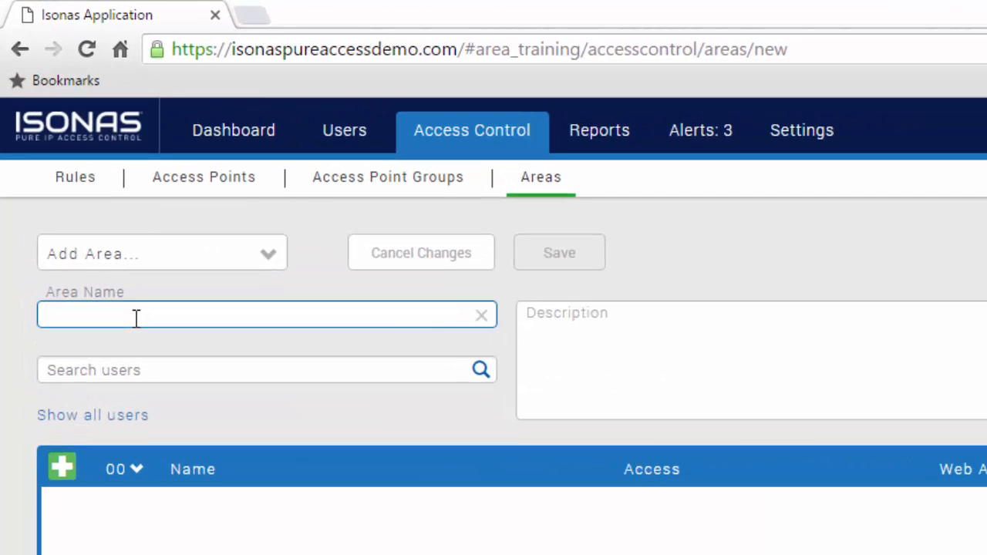
pyautogui.write('Building ')
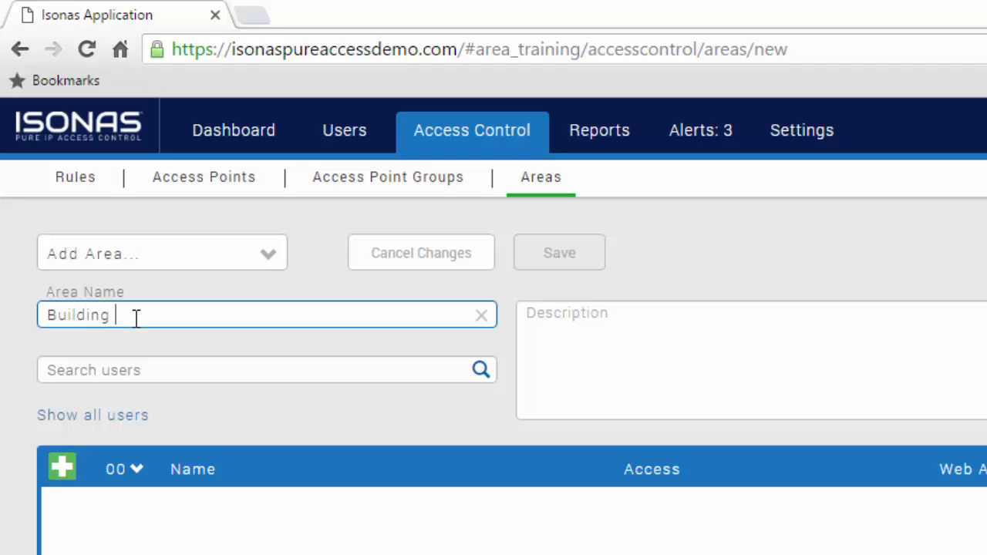
pyautogui.write('One')
pyautogui.press('Tab')
pyautogui.click(559, 254)
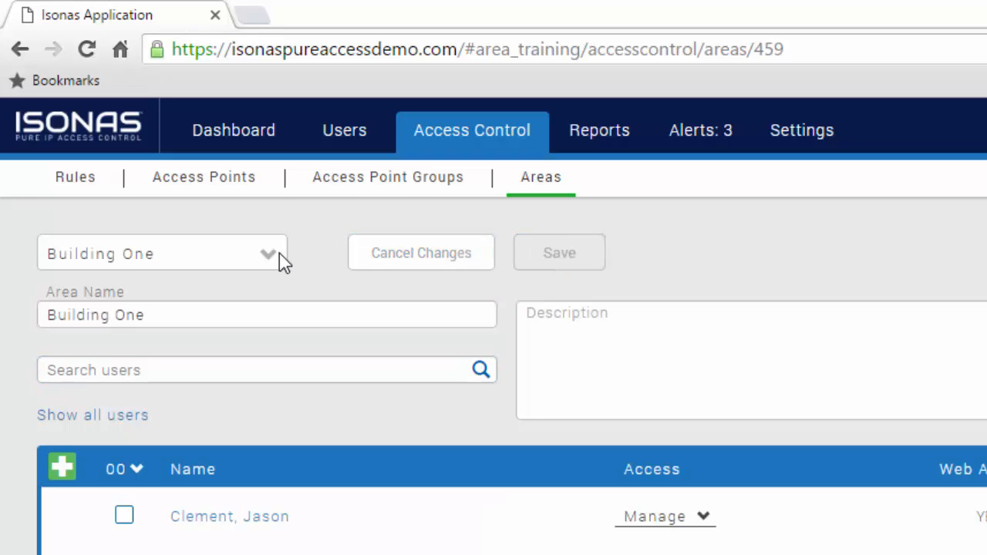
# Step: Add a second area named Building Two and save it
pyautogui.click(271, 260)
pyautogui.click(236, 290)
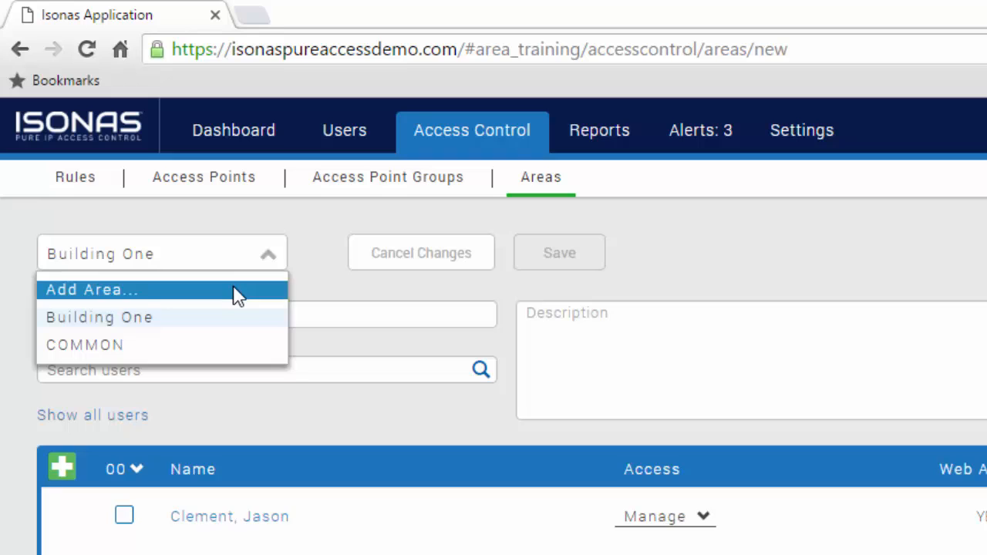
pyautogui.click(245, 313)
pyautogui.write('Buiul')
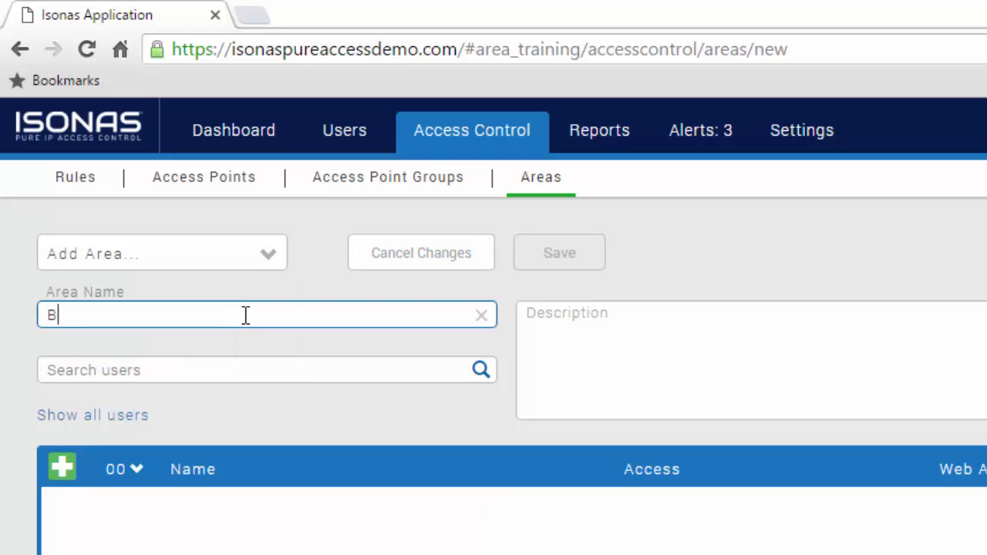
pyautogui.press('BackSpace')
pyautogui.press('BackSpace')
pyautogui.press('BackSpace')
pyautogui.write('ilding Two')
pyautogui.press('Tab')
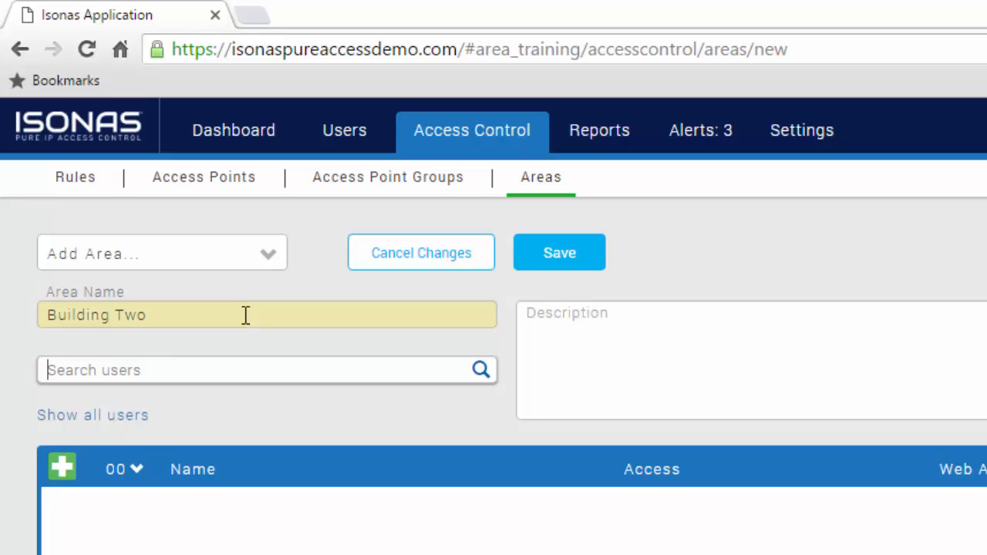
pyautogui.click(584, 256)
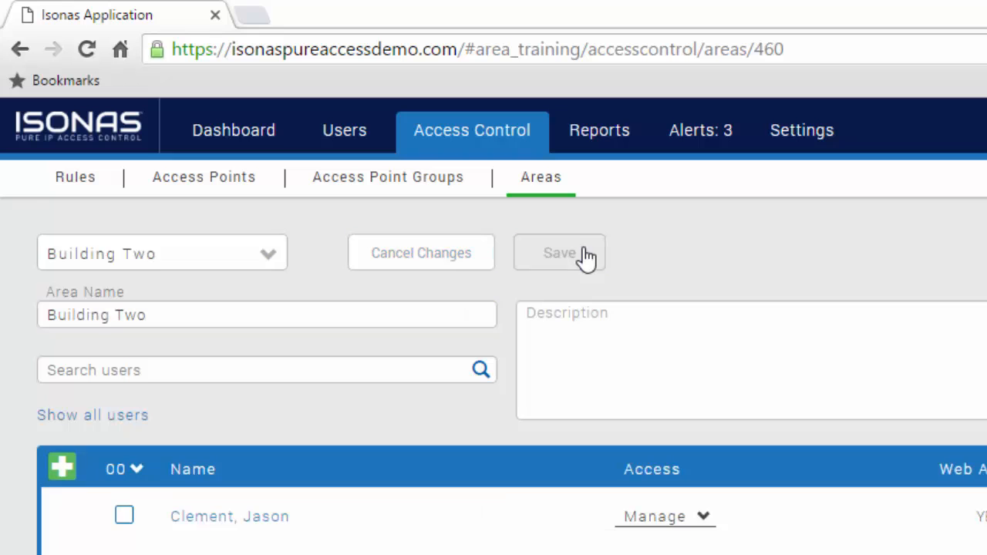
pyautogui.click(272, 256)
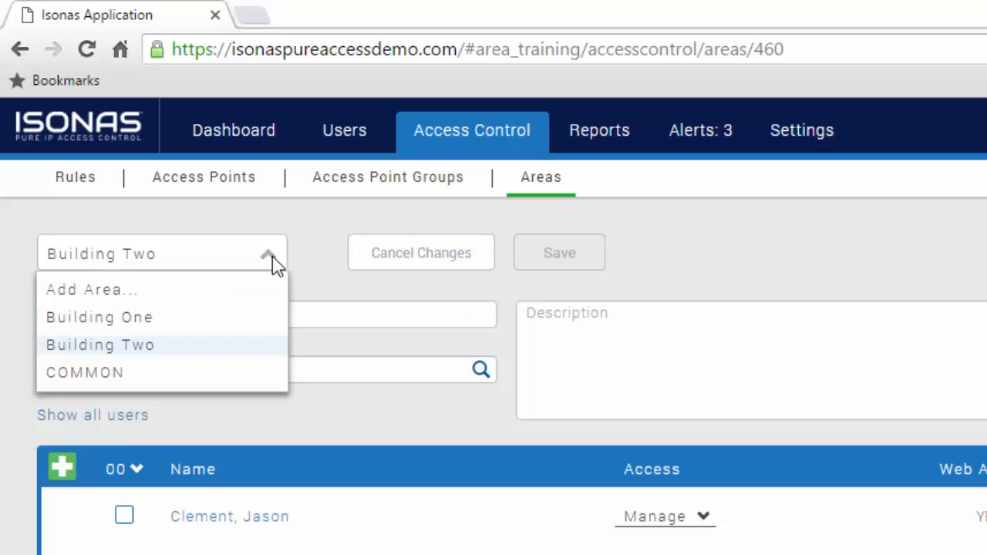
pyautogui.click(227, 290)
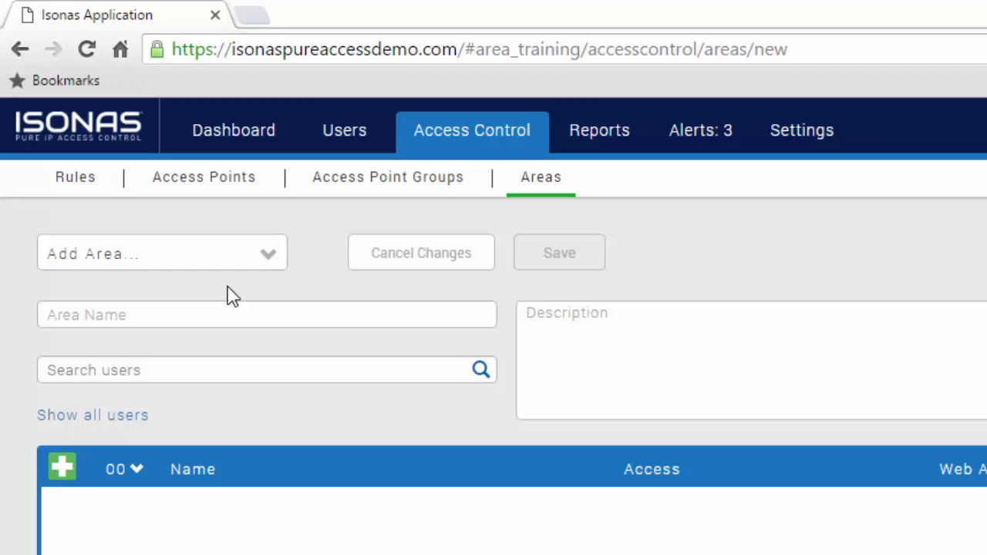
# Step: Add a new area named Alpha and save it
pyautogui.click(223, 317)
pyautogui.write('A')
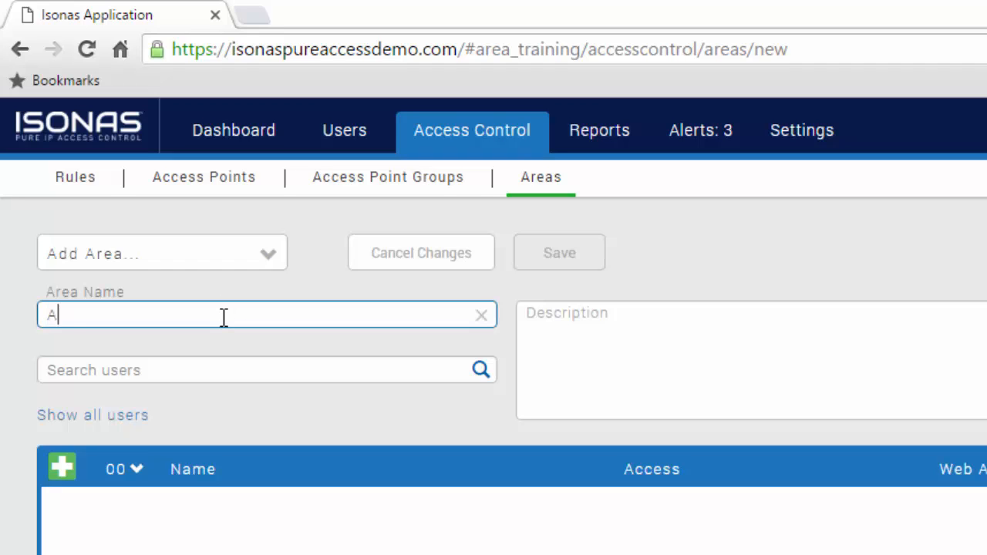
pyautogui.write('lpha')
pyautogui.press('Tab')
pyautogui.click(561, 261)
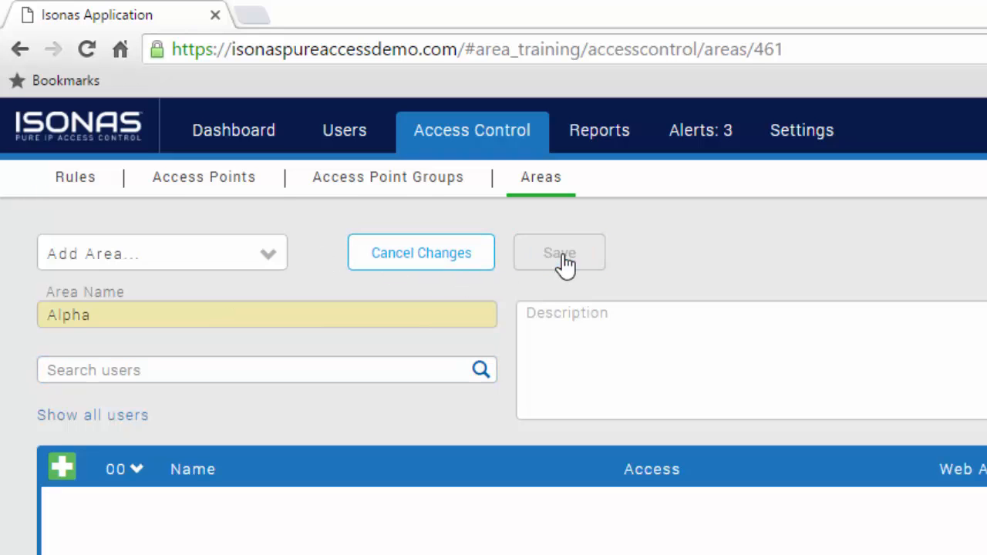
# Step: Rename the COMMON area to Common and save it
pyautogui.click(268, 259)
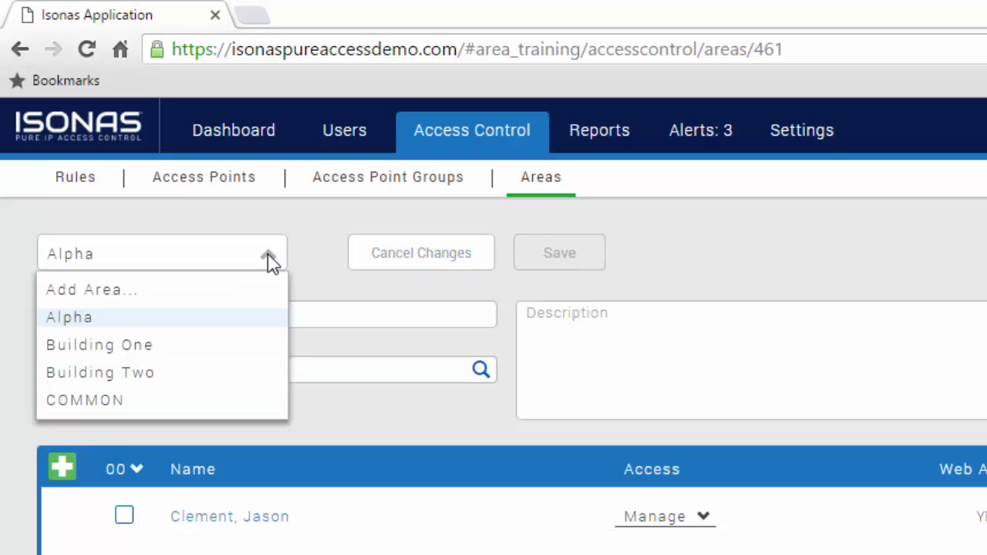
pyautogui.click(215, 399)
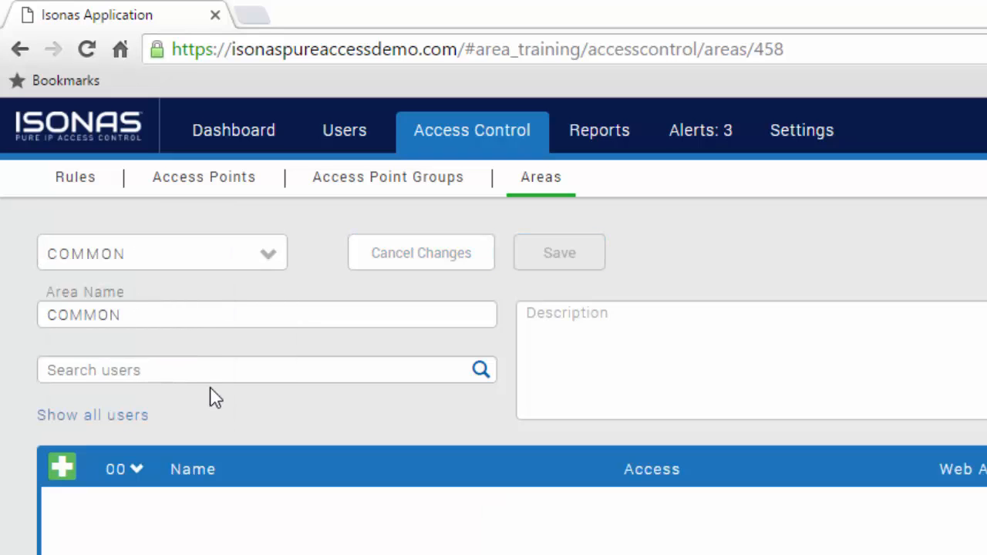
pyautogui.click(190, 314)
pyautogui.press('BackSpace')
pyautogui.press('BackSpace')
pyautogui.press('BackSpace')
pyautogui.press('BackSpace')
pyautogui.press('BackSpace')
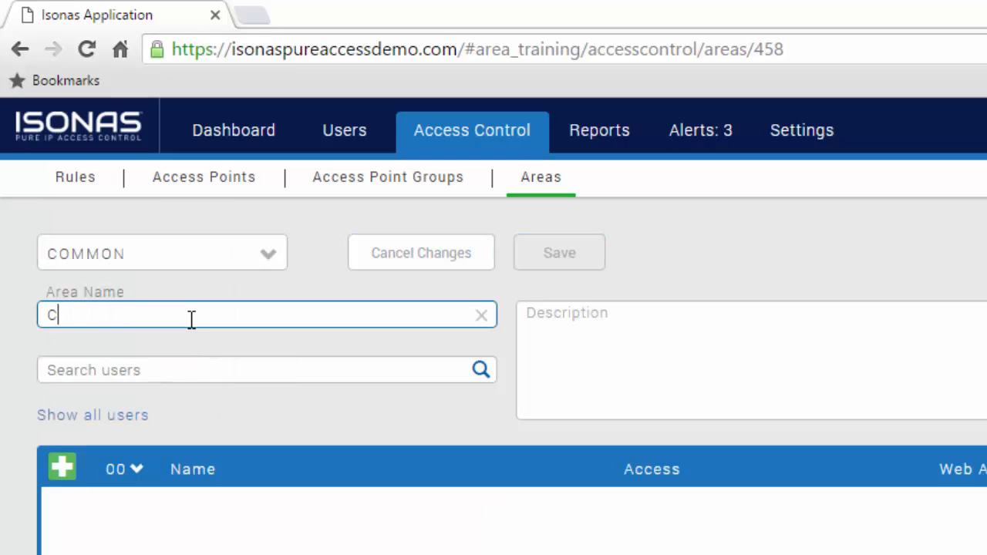
pyautogui.write('ommon')
pyautogui.press('Tab')
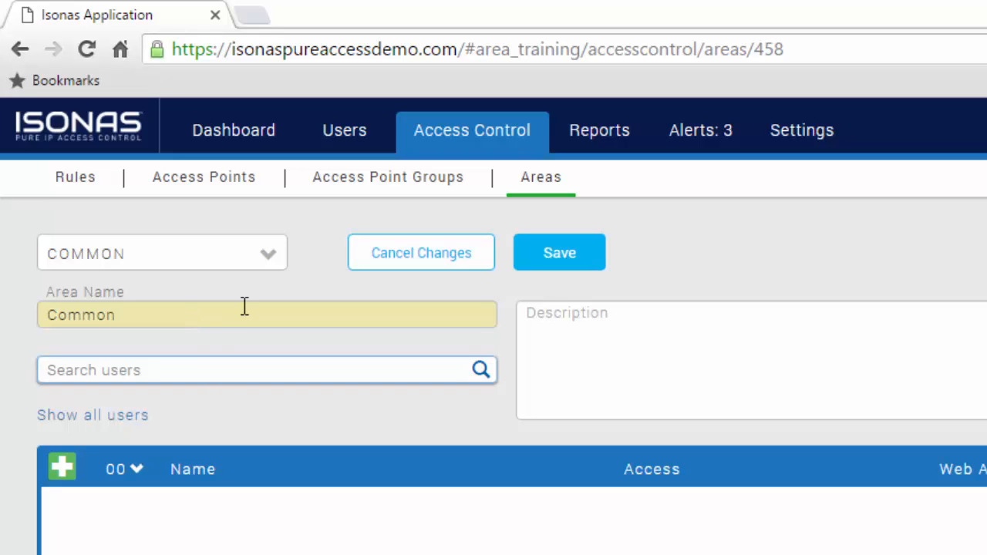
pyautogui.click(568, 262)
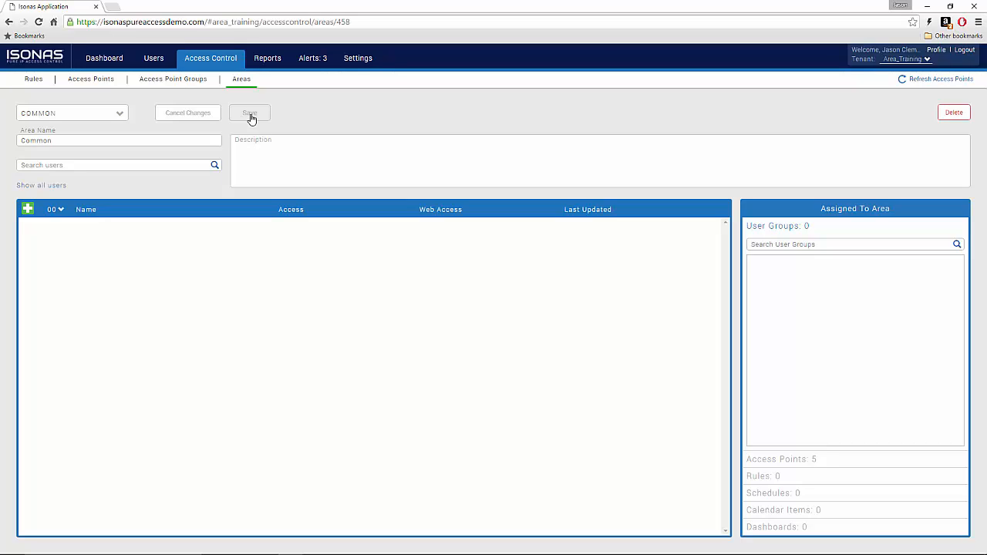
# Step: Assign Bldg 1 Employee Entry and Bldg 1 Main Entry to the Building One area
pyautogui.click(90, 80)
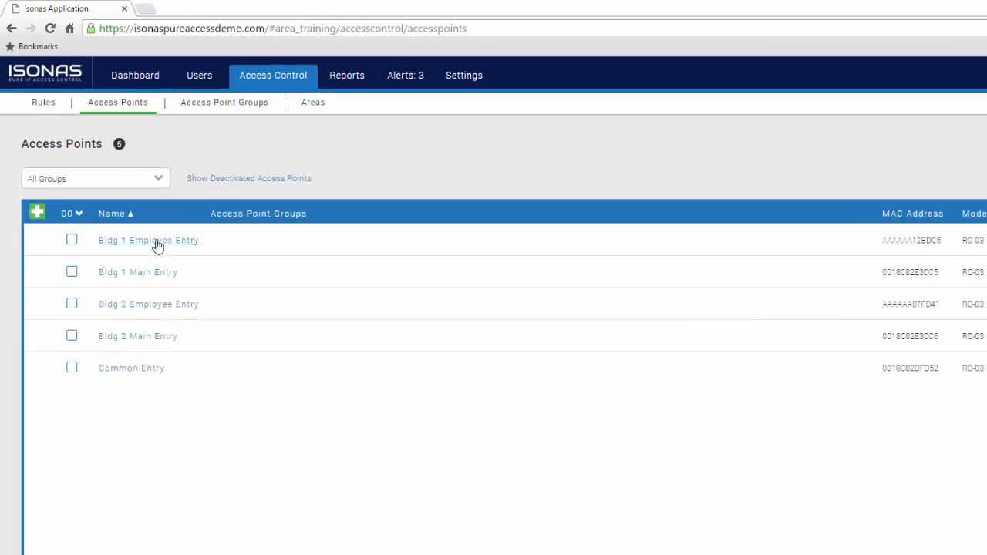
pyautogui.click(157, 241)
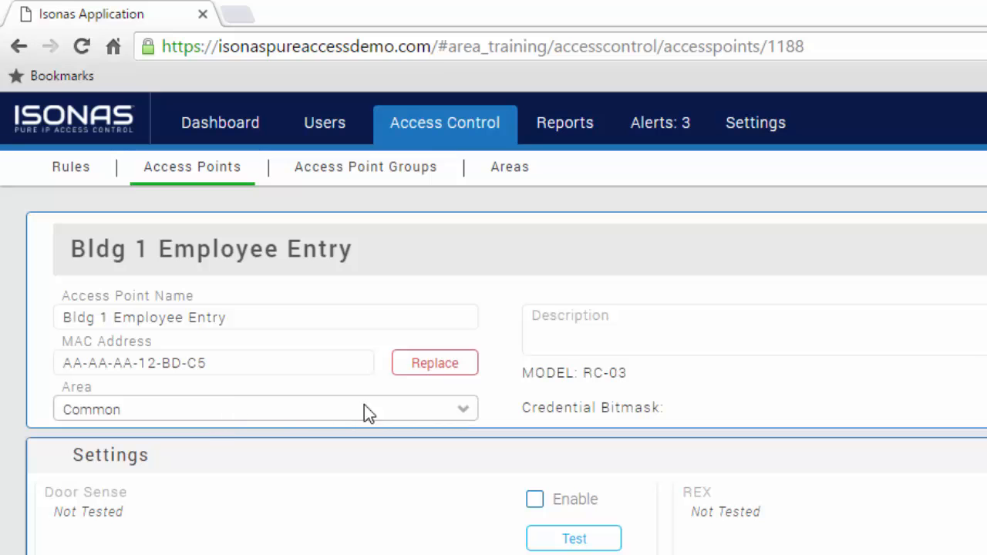
pyautogui.click(465, 410)
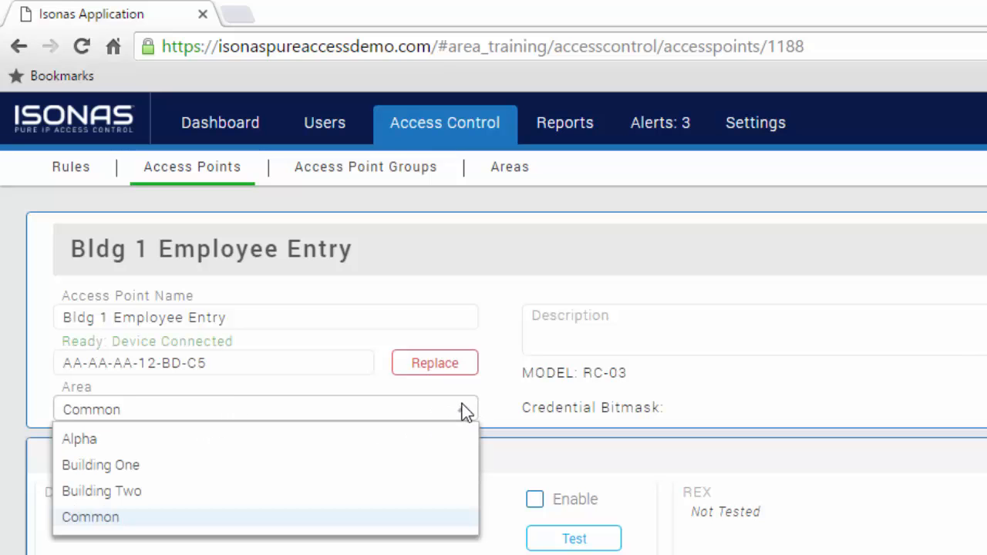
pyautogui.click(407, 466)
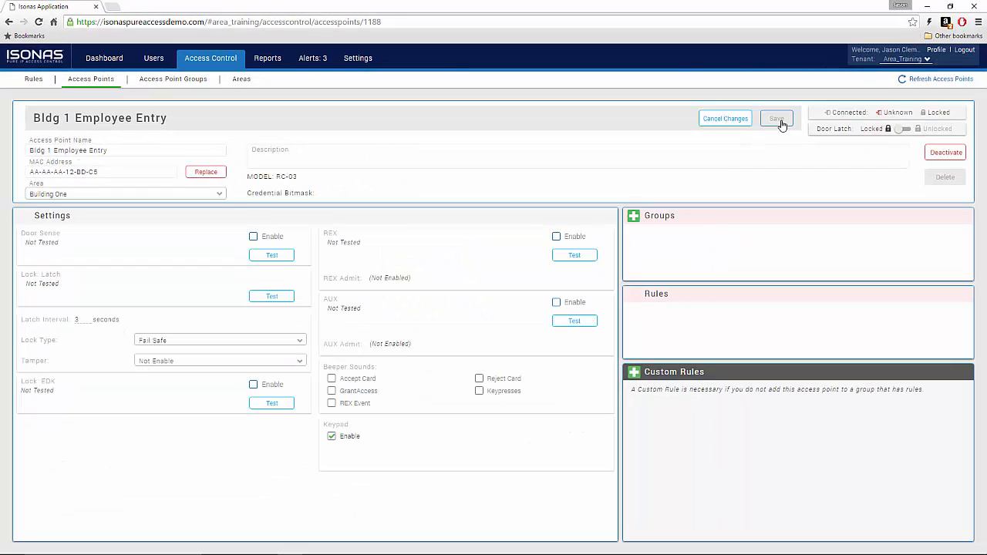
pyautogui.click(81, 85)
pyautogui.click(100, 211)
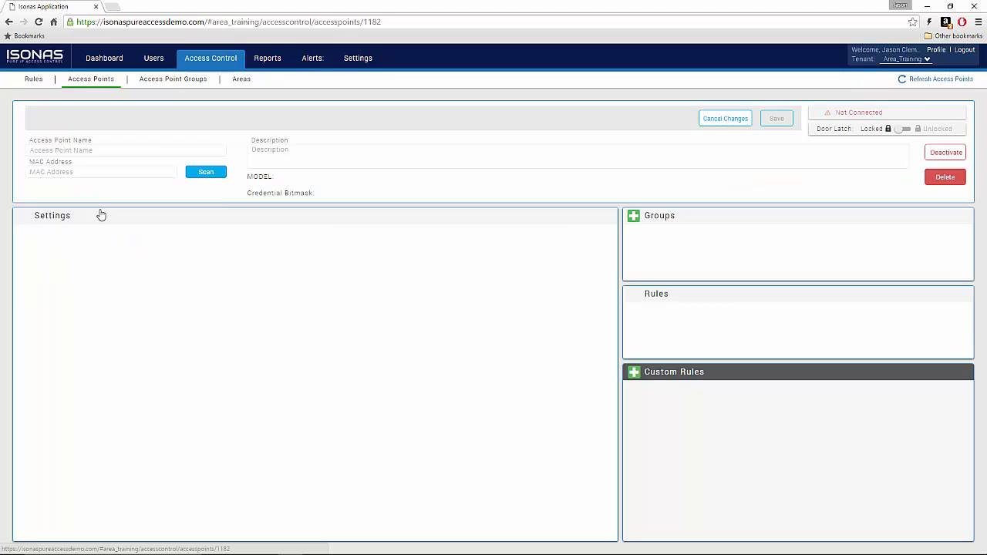
pyautogui.click(218, 194)
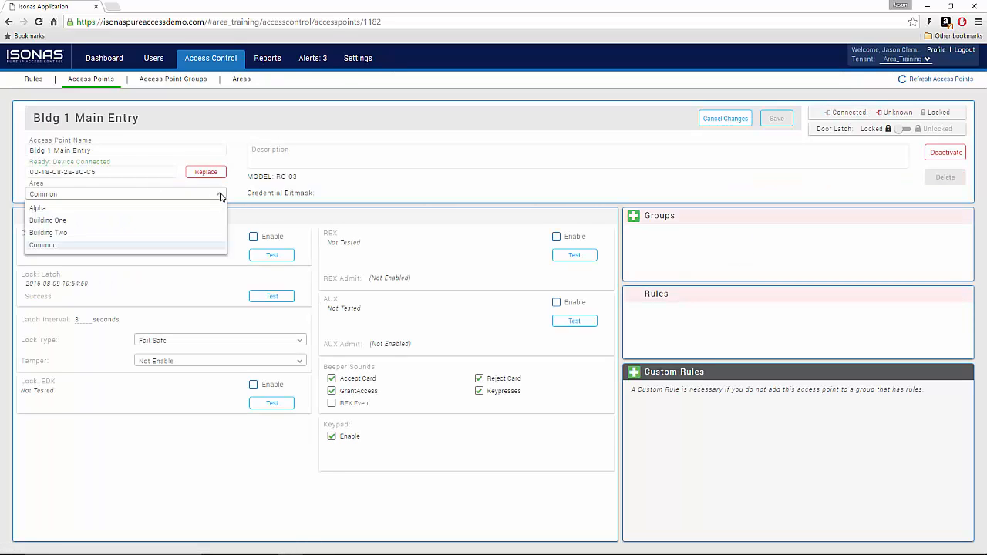
pyautogui.click(188, 222)
pyautogui.click(774, 120)
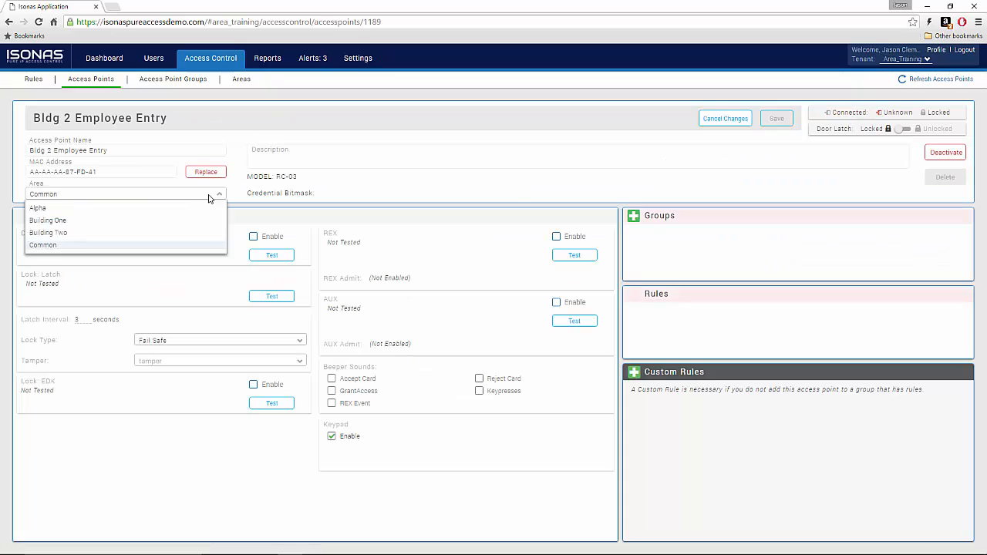
# Step: Assign both Bldg 2 access points to Building Two and Common Entry to Common
pyautogui.click(185, 232)
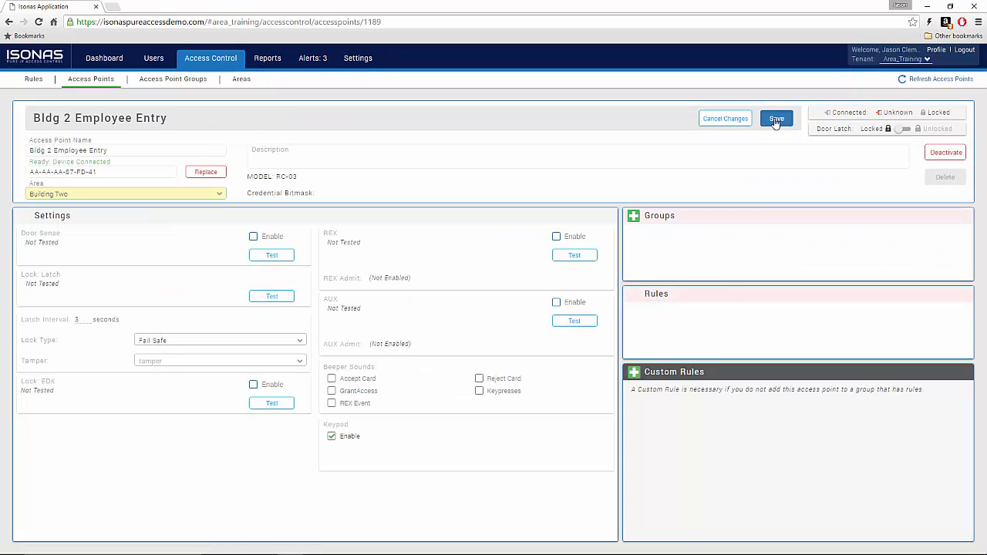
pyautogui.click(774, 120)
pyautogui.click(91, 259)
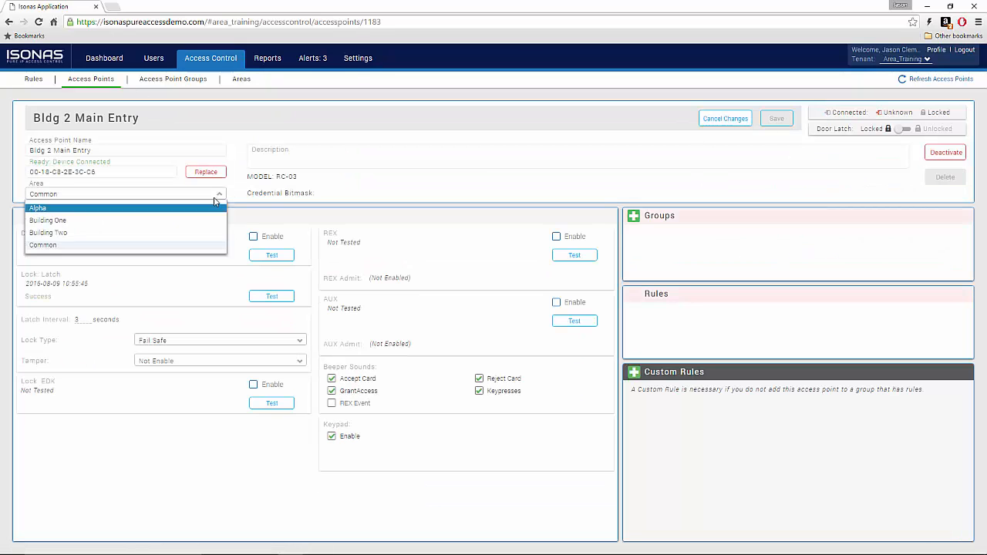
pyautogui.click(48, 232)
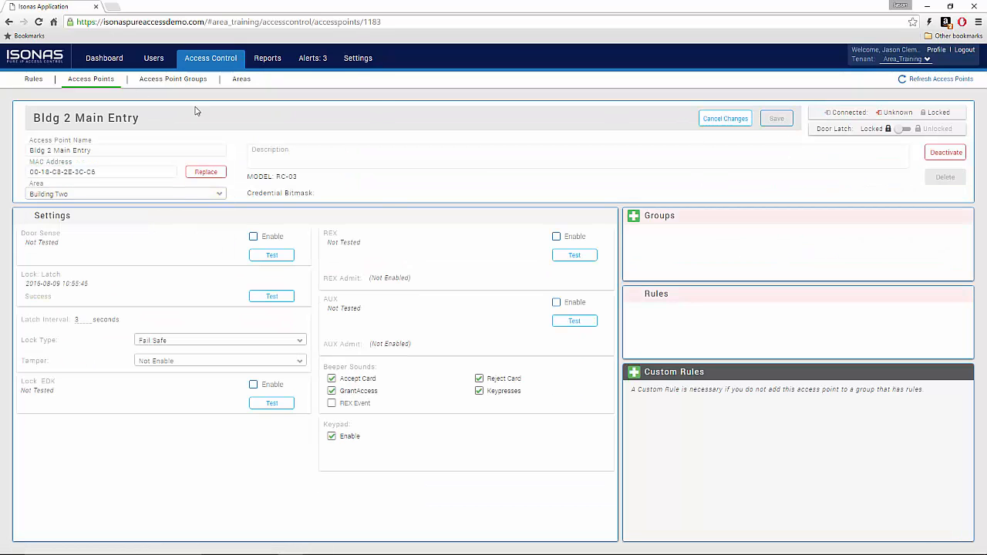
pyautogui.click(774, 119)
pyautogui.click(97, 284)
pyautogui.click(218, 194)
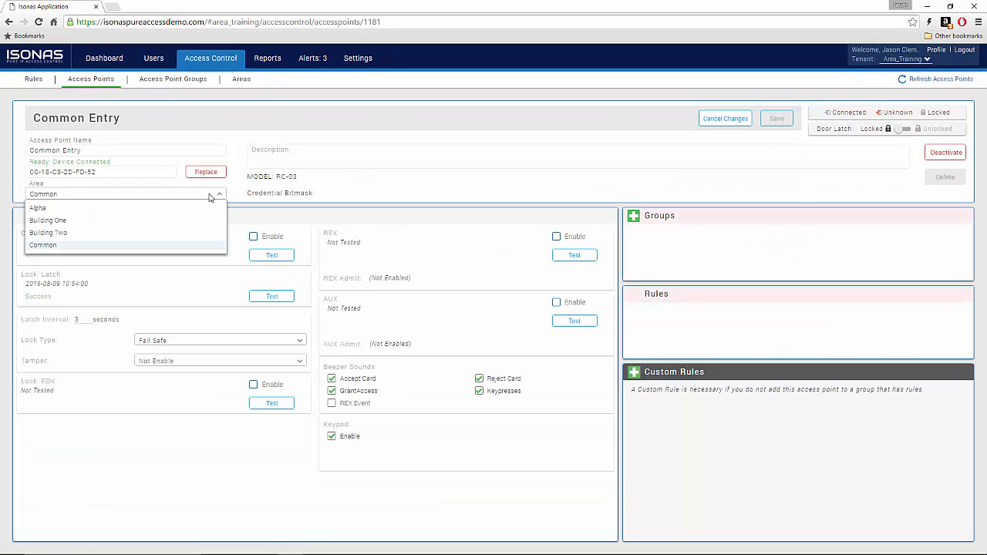
pyautogui.click(194, 245)
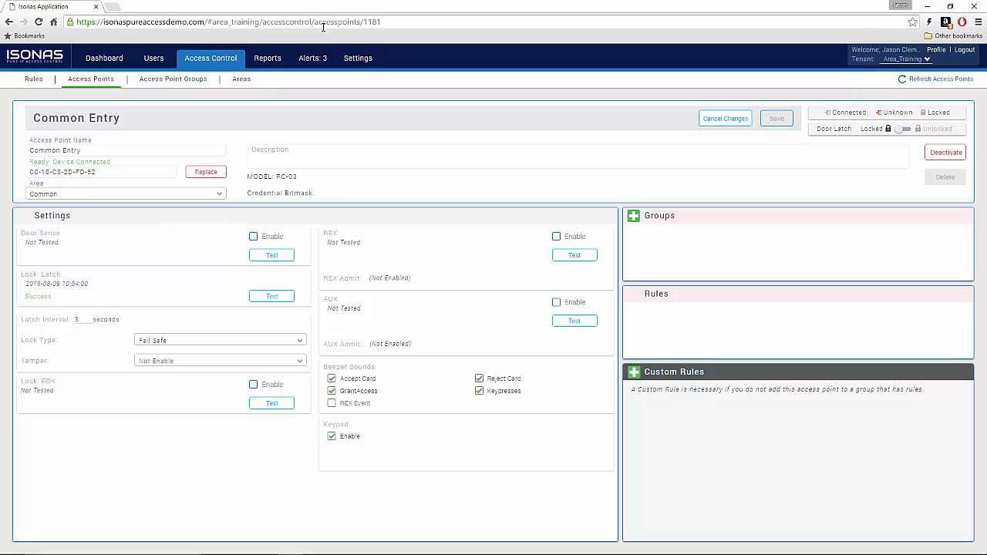
pyautogui.click(98, 83)
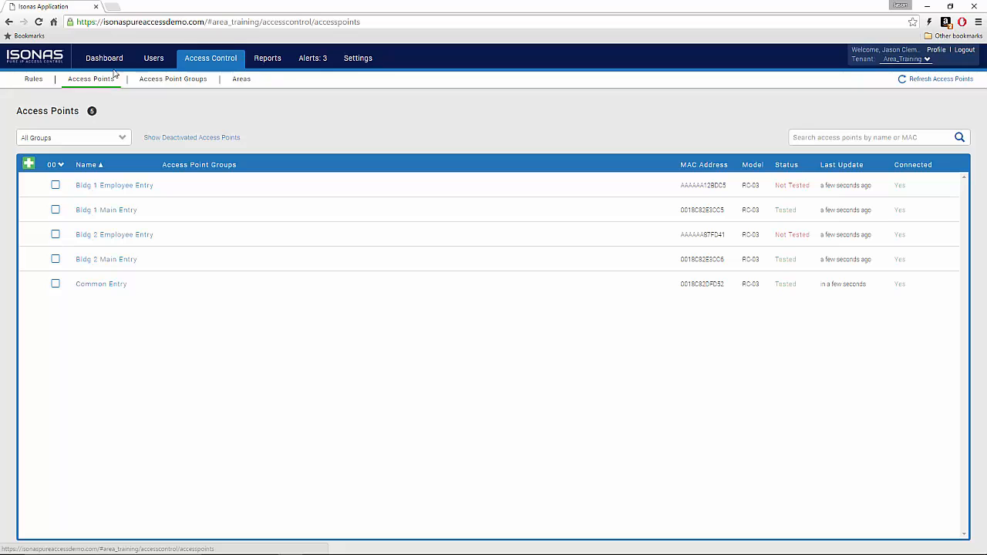
# Step: Show the Users page, with one user managing Alpha, Building One, Building Two and COMMON
pyautogui.click(154, 60)
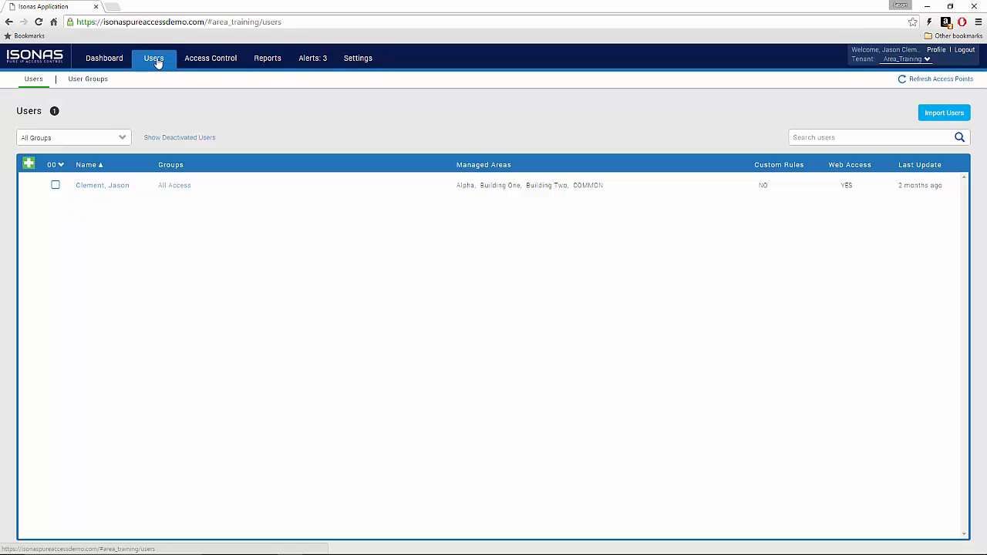
# Step: Create a new user named User One in the Common area
pyautogui.click(29, 164)
pyautogui.write('User')
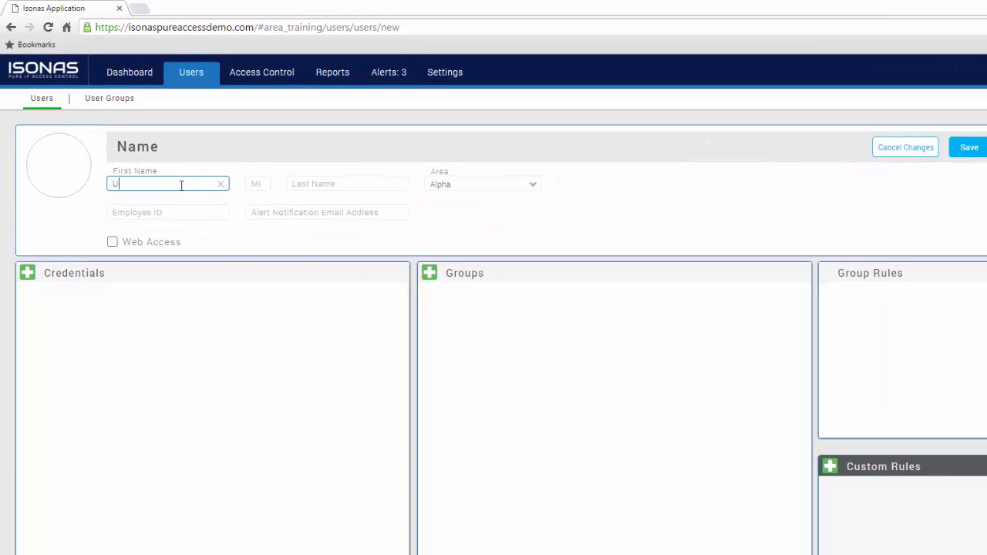
pyautogui.press('Tab')
pyautogui.press('Tab')
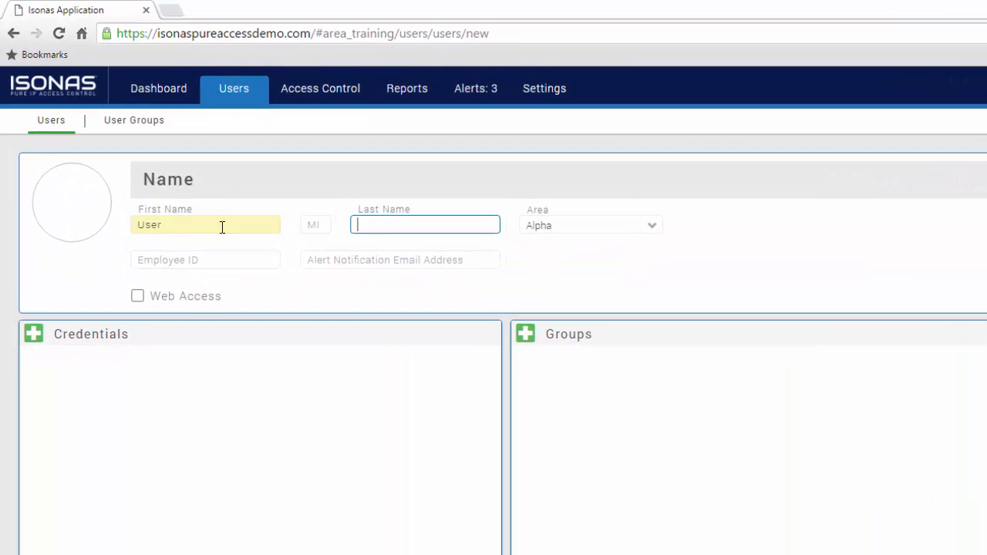
pyautogui.write('One')
pyautogui.click(607, 226)
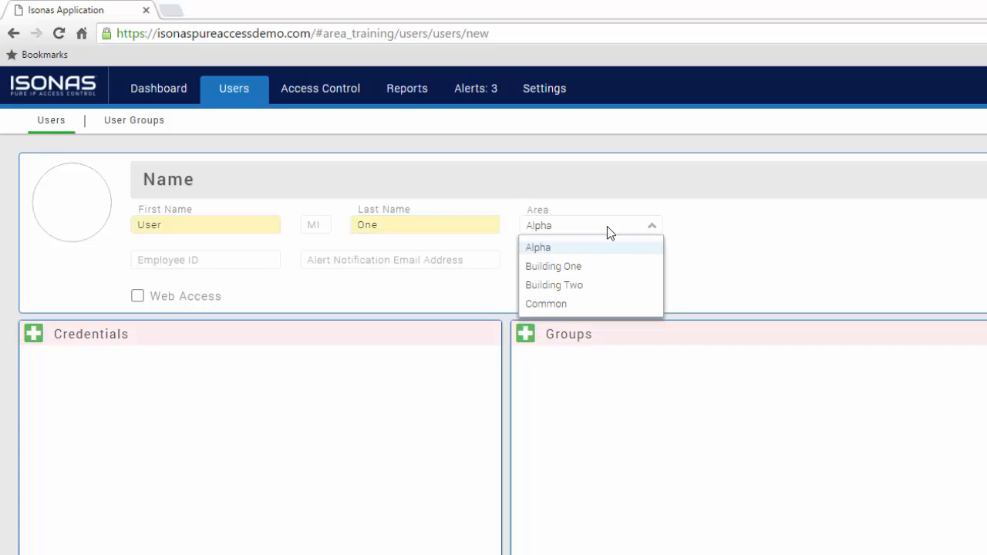
pyautogui.click(590, 309)
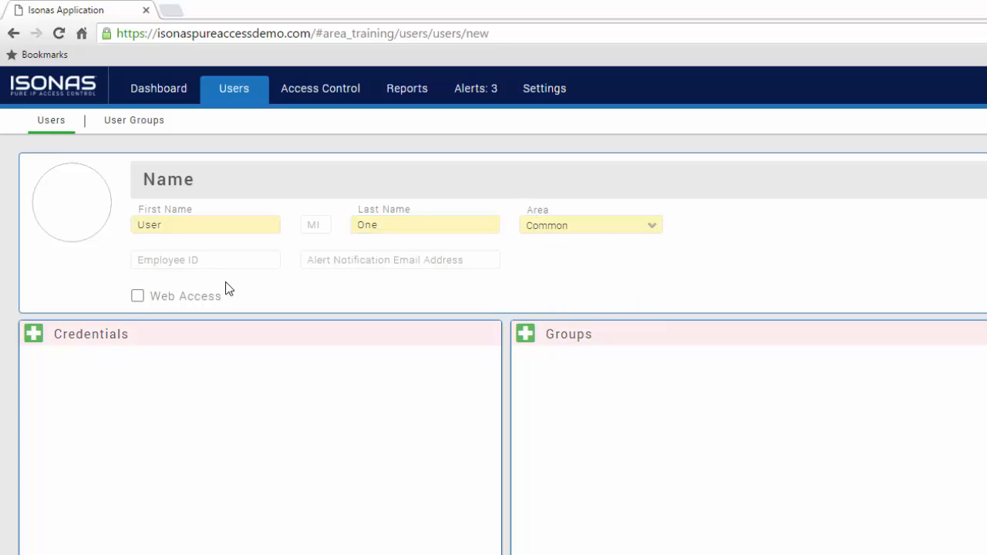
# Step: Give the user web access as an Administrator with a login e-mail and password
pyautogui.click(136, 297)
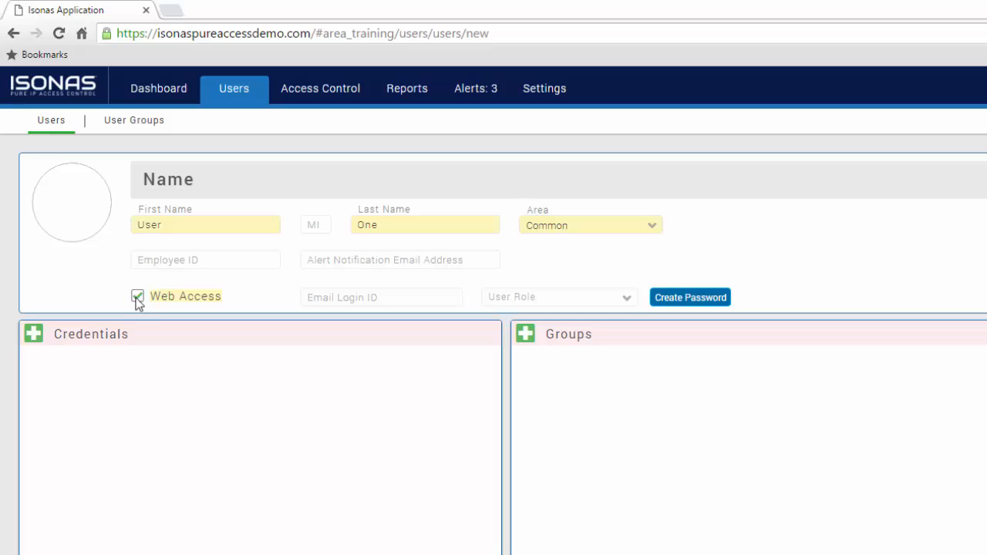
pyautogui.click(399, 299)
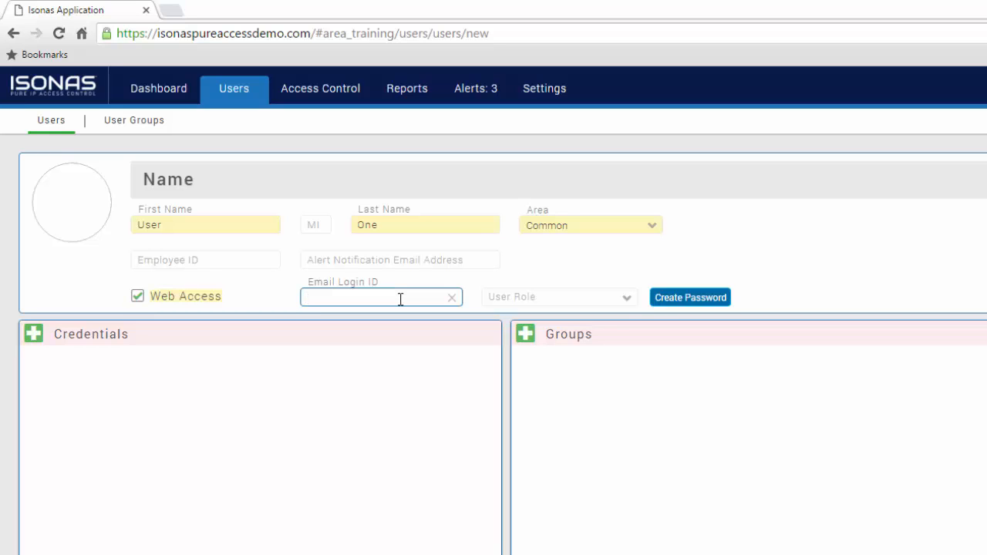
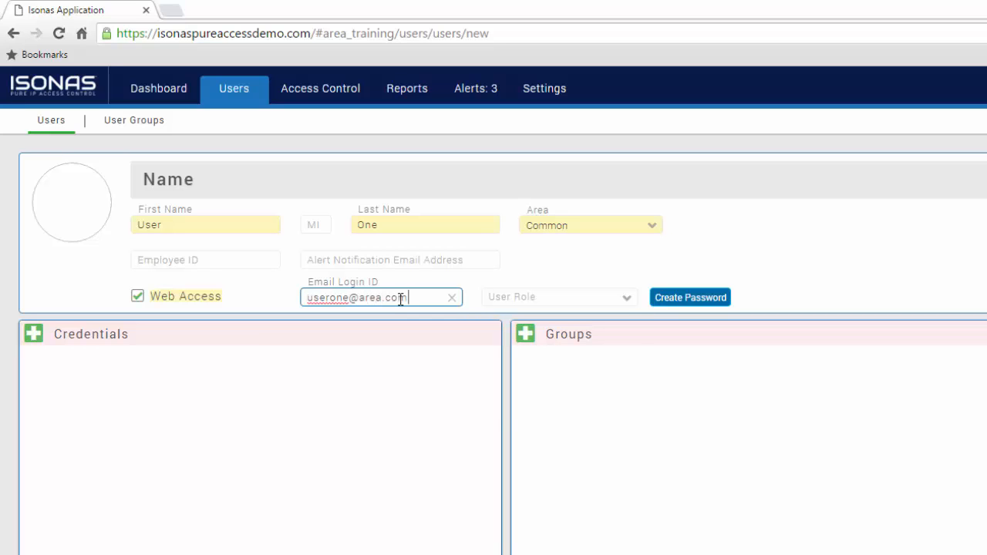
pyautogui.press('Tab')
pyautogui.click(507, 338)
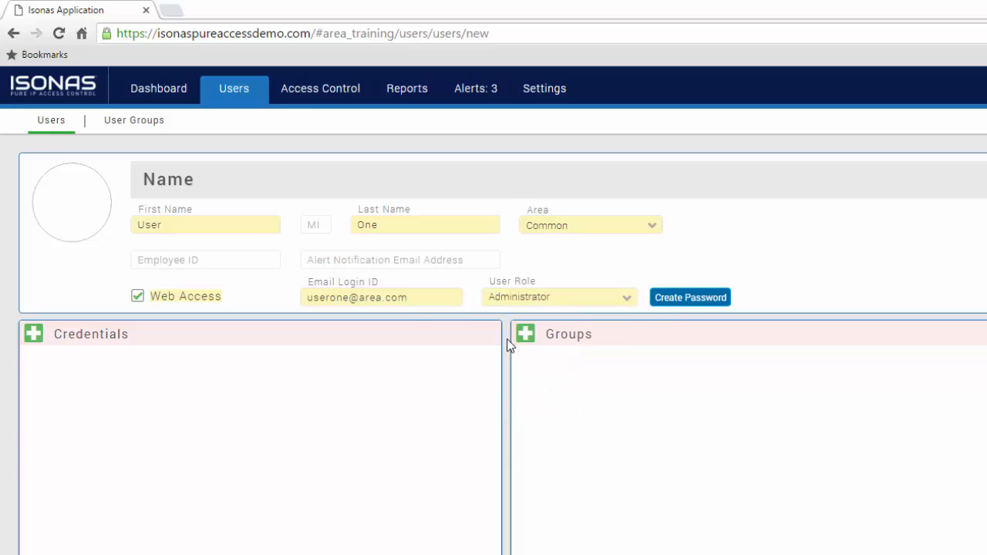
pyautogui.click(689, 298)
pyautogui.click(716, 427)
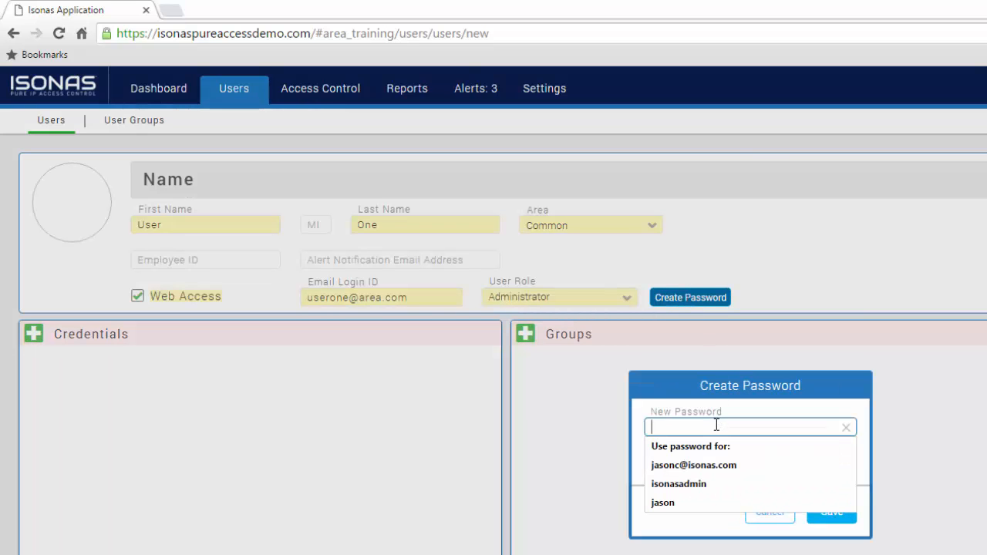
pyautogui.write('••••••••')
pyautogui.press('Tab')
pyautogui.write('••••••••')
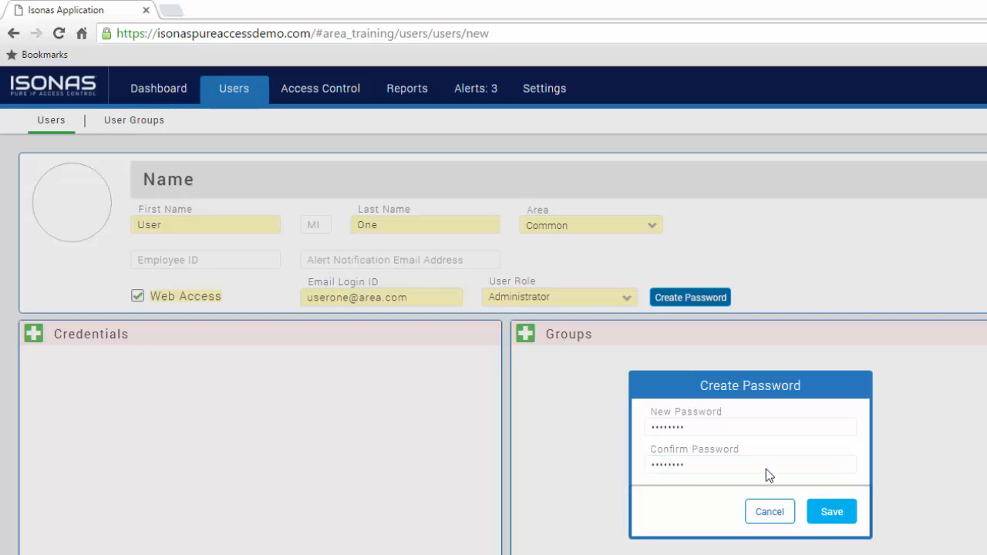
pyautogui.click(830, 512)
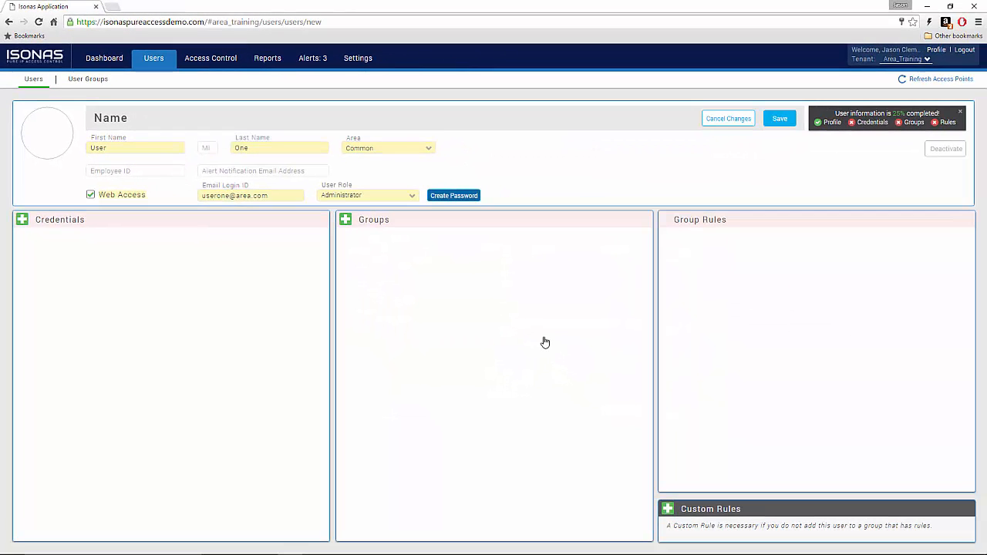
pyautogui.click(59, 129)
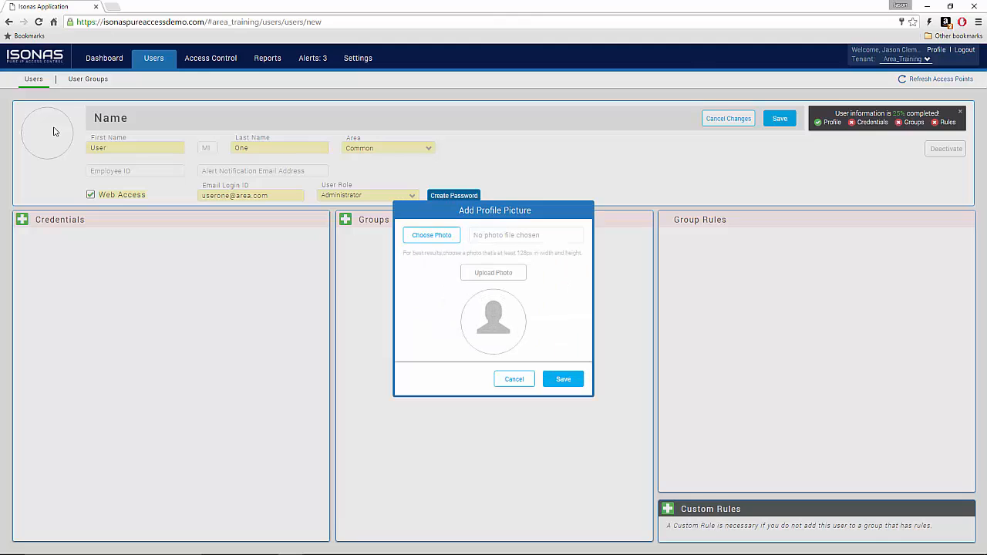
pyautogui.click(437, 239)
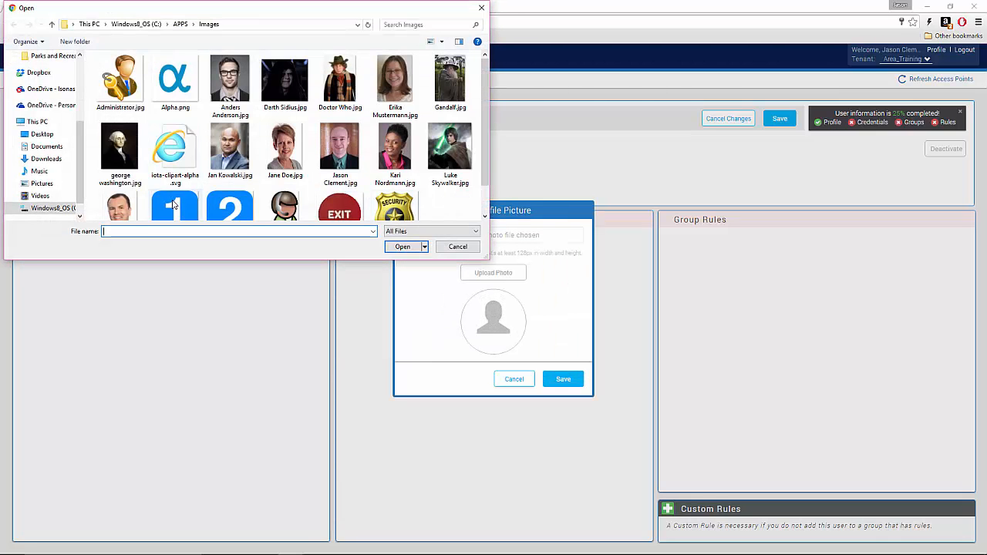
pyautogui.doubleClick(175, 206)
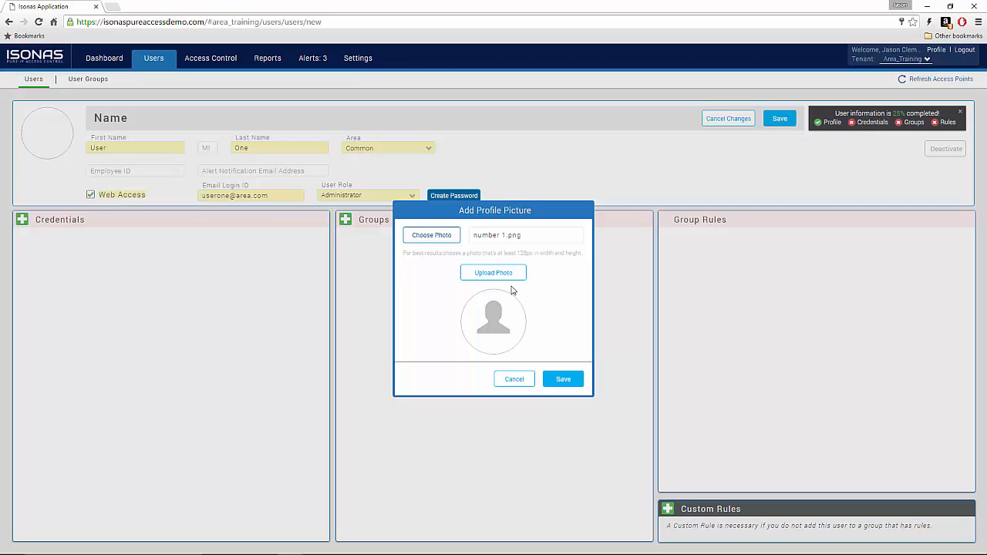
pyautogui.click(504, 274)
pyautogui.click(563, 380)
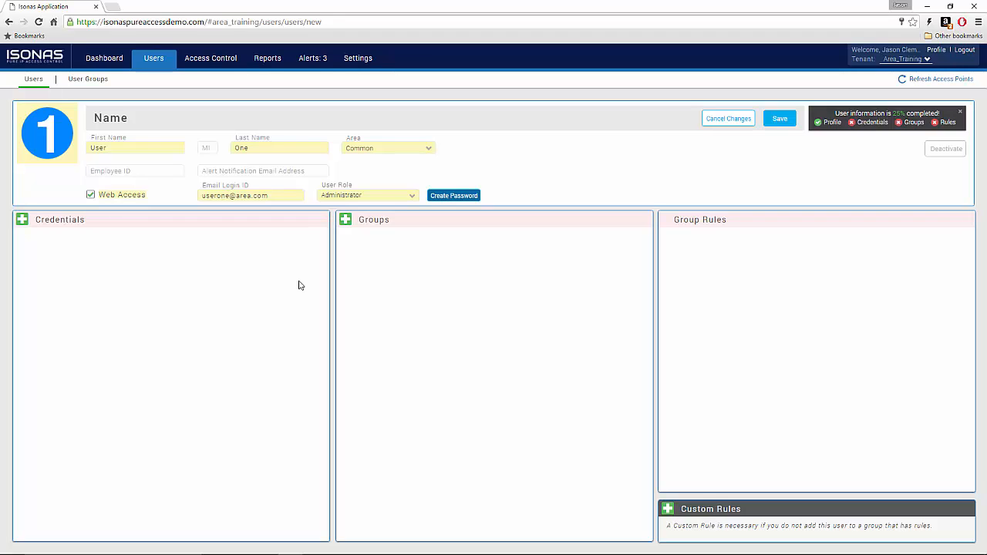
# Step: Add a badge credential read at Common Entry and save User One
pyautogui.click(21, 221)
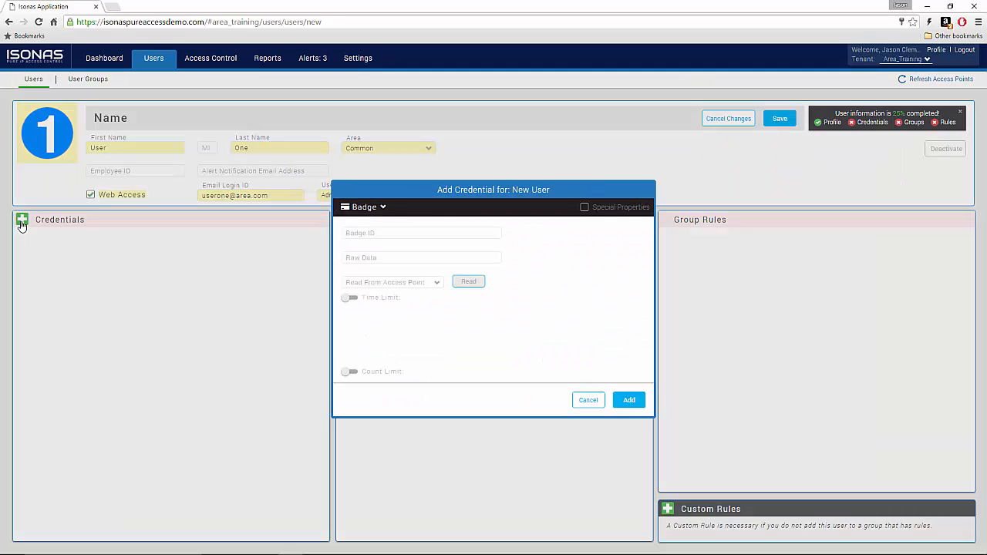
pyautogui.click(439, 282)
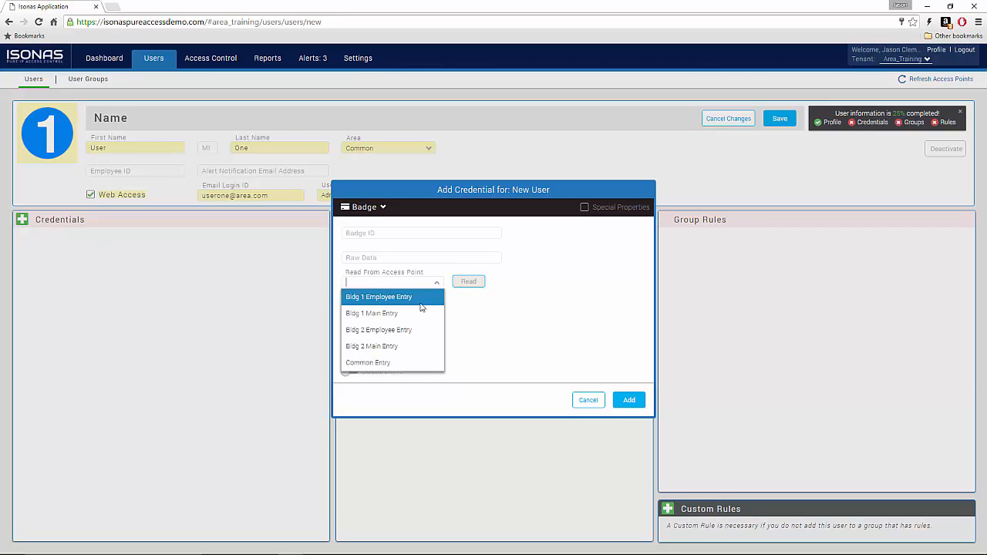
pyautogui.click(411, 362)
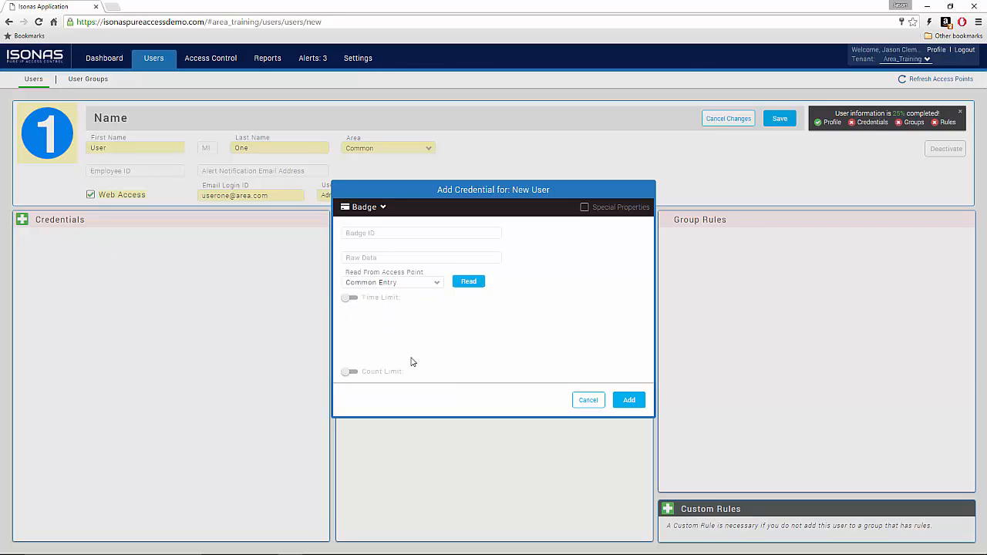
pyautogui.click(465, 282)
pyautogui.click(630, 400)
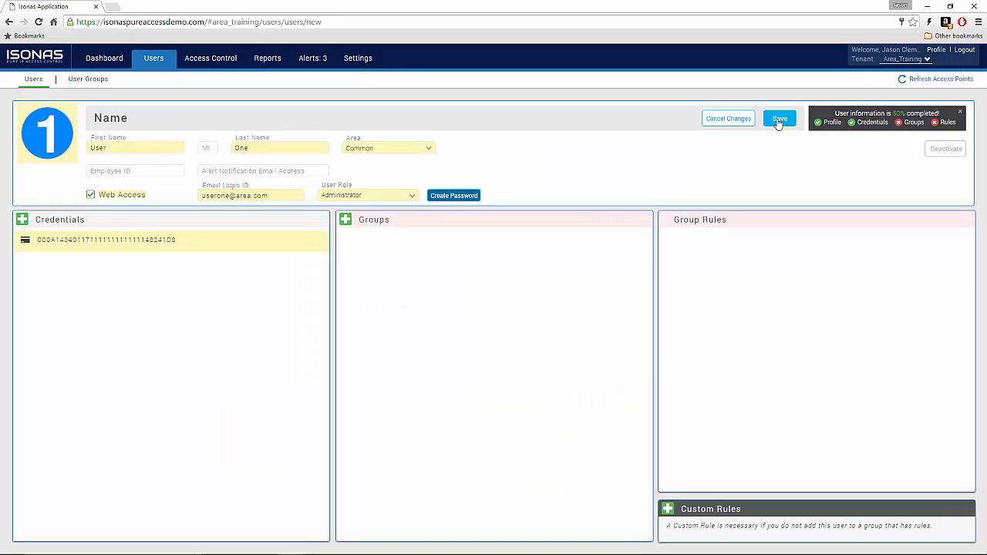
pyautogui.click(779, 121)
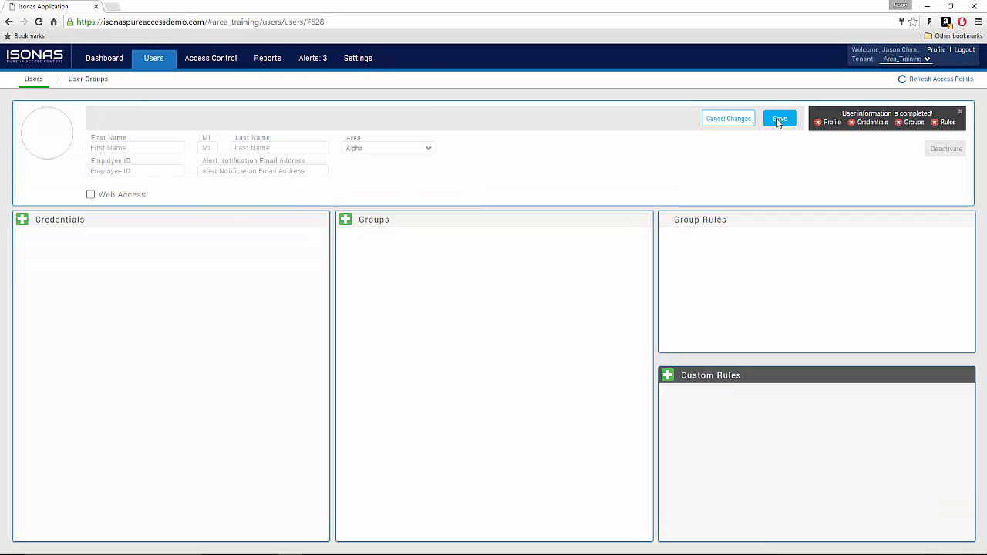
# Step: From the Users list, start user Two and add a badge credential
pyautogui.click(39, 80)
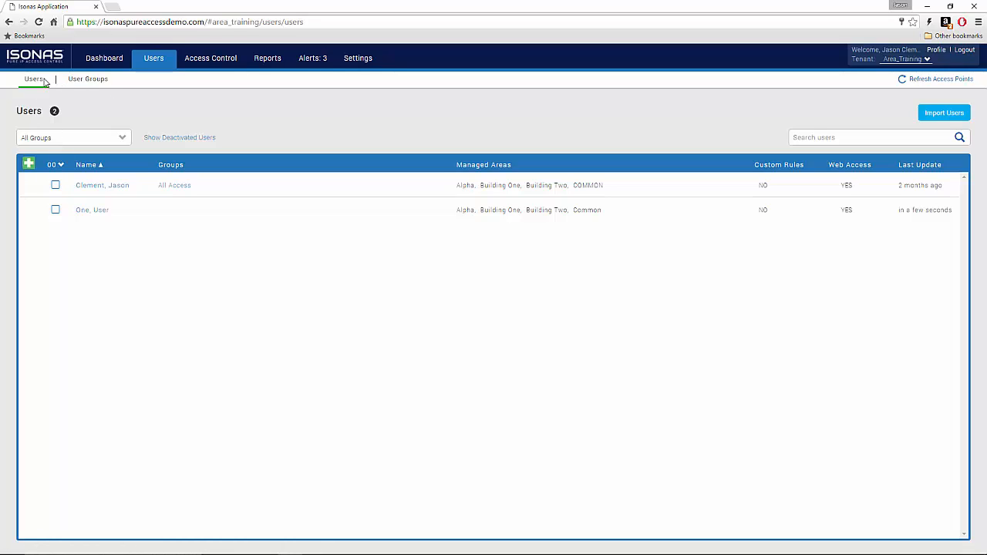
pyautogui.click(28, 163)
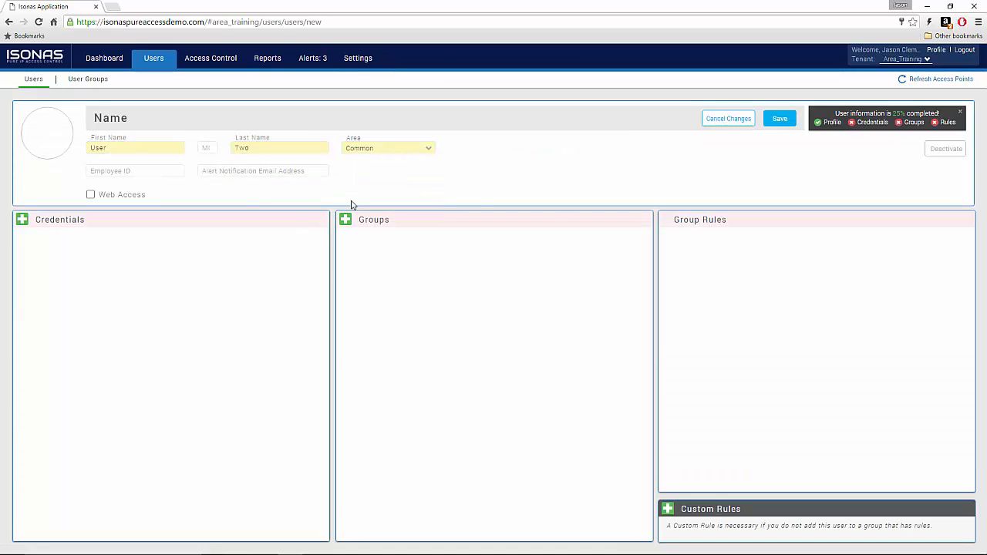
pyautogui.click(23, 220)
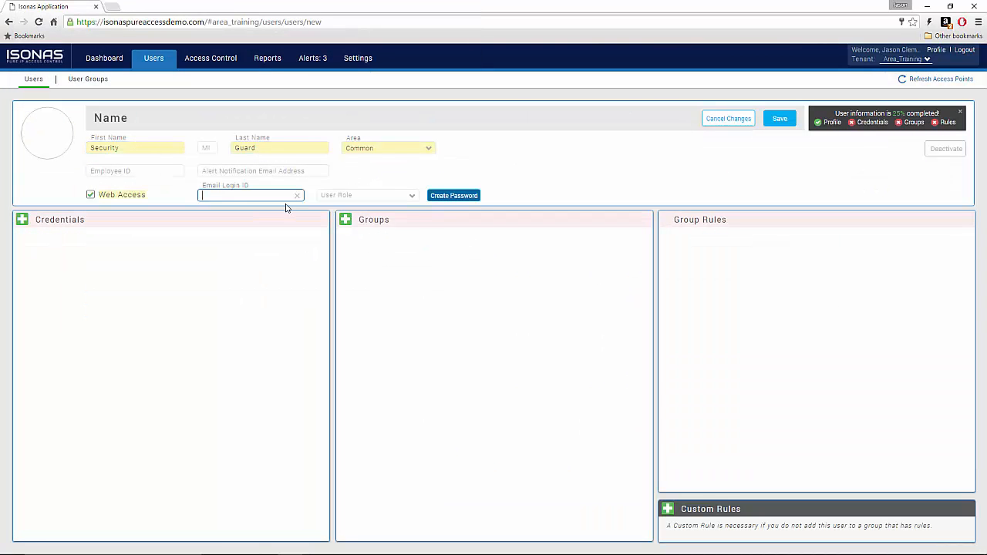
# Step: Disable web access, apply the security badge photo, and add a credential for Security Guard
pyautogui.click(90, 194)
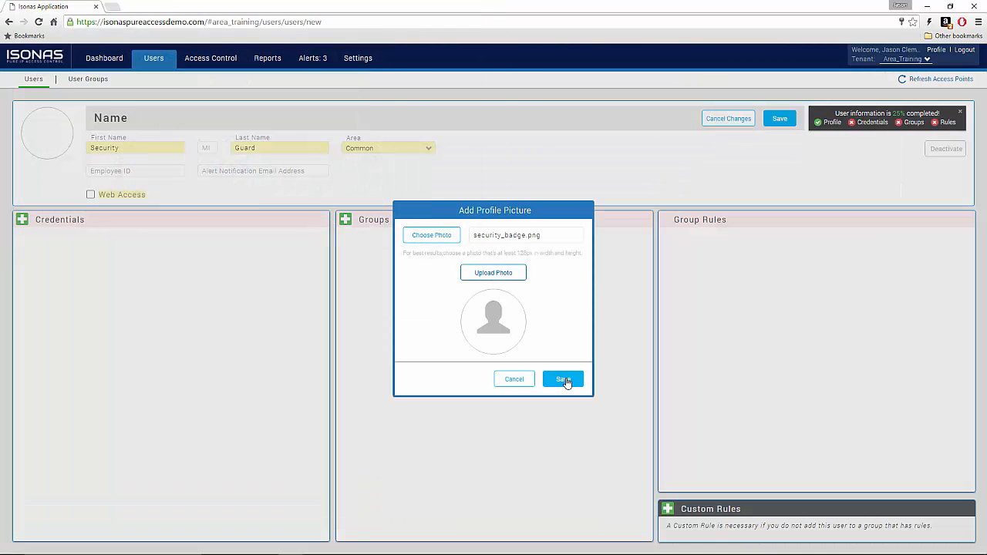
pyautogui.click(566, 378)
pyautogui.click(22, 220)
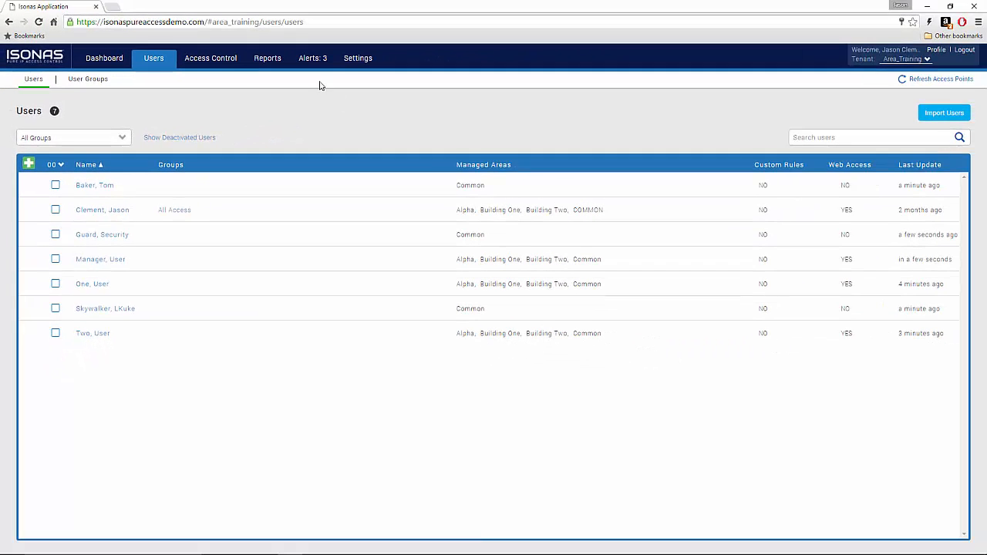
# Step: Remove three users, including One and Two, from Alpha, leaving only User Manager
pyautogui.click(224, 60)
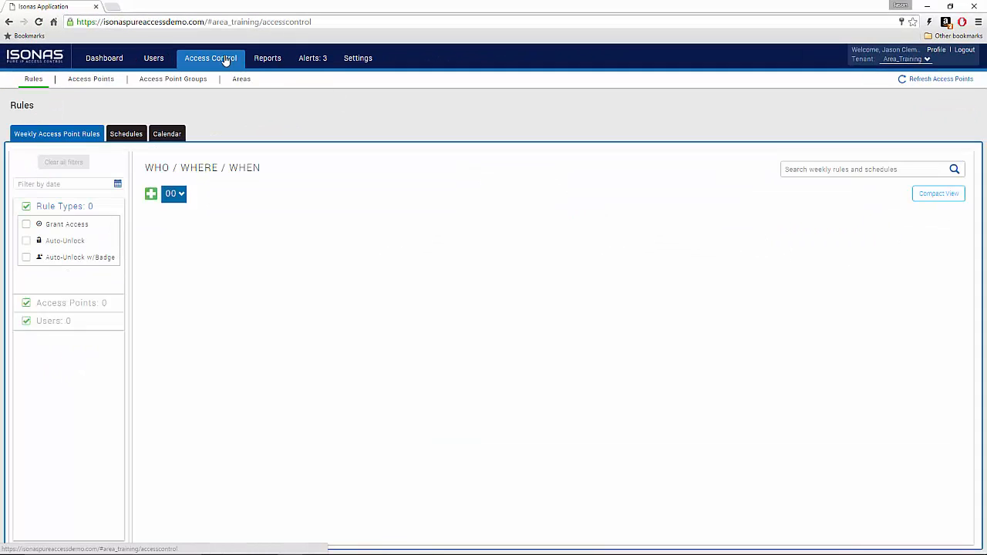
pyautogui.click(243, 86)
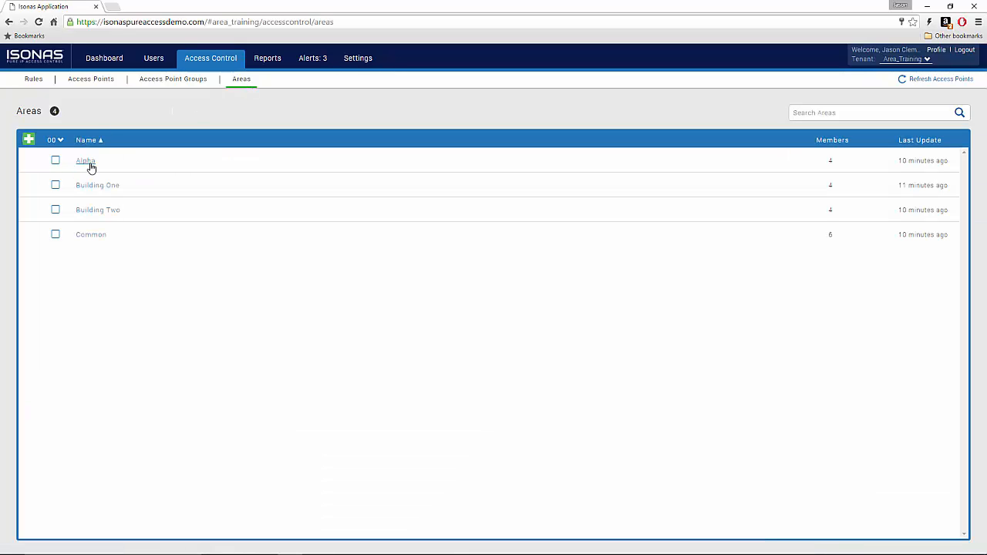
pyautogui.click(86, 162)
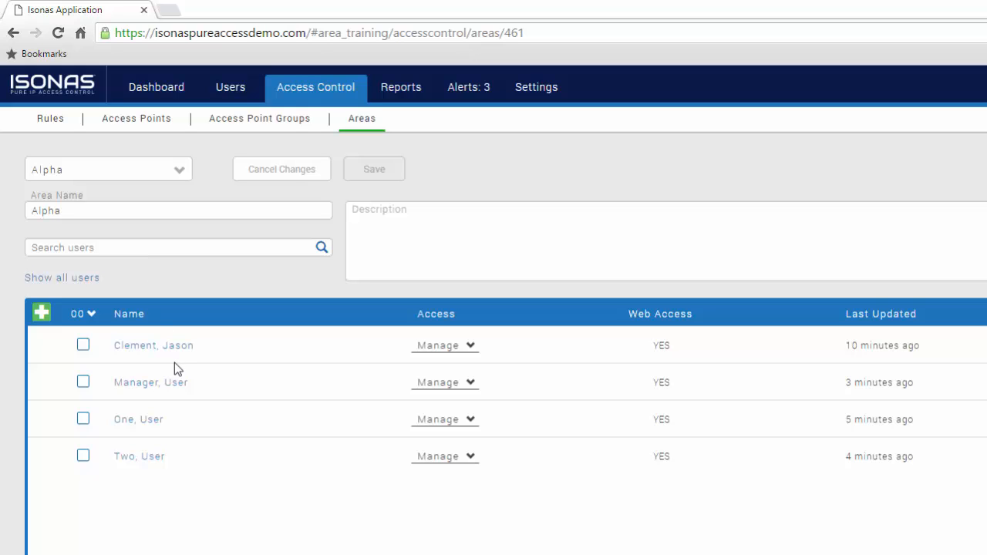
pyautogui.click(81, 351)
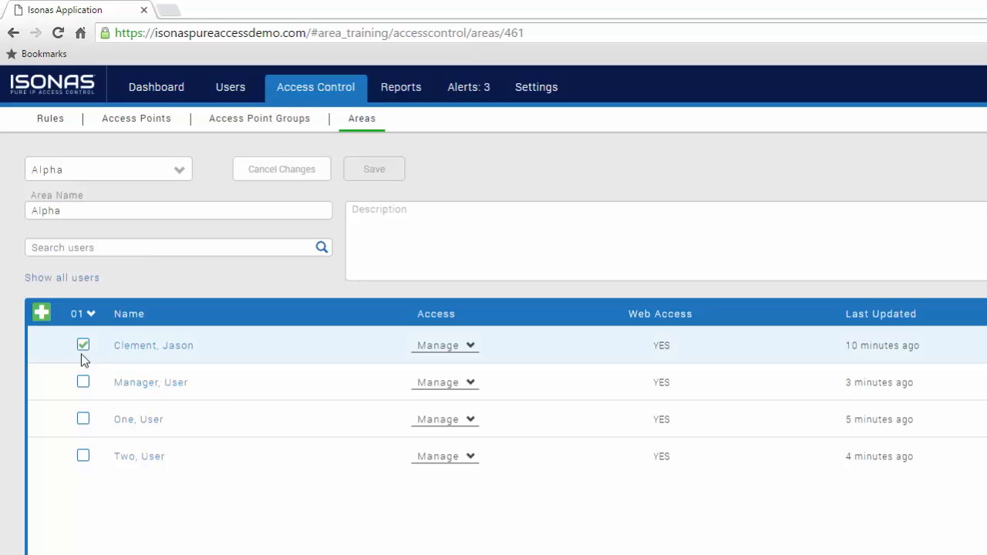
pyautogui.click(85, 420)
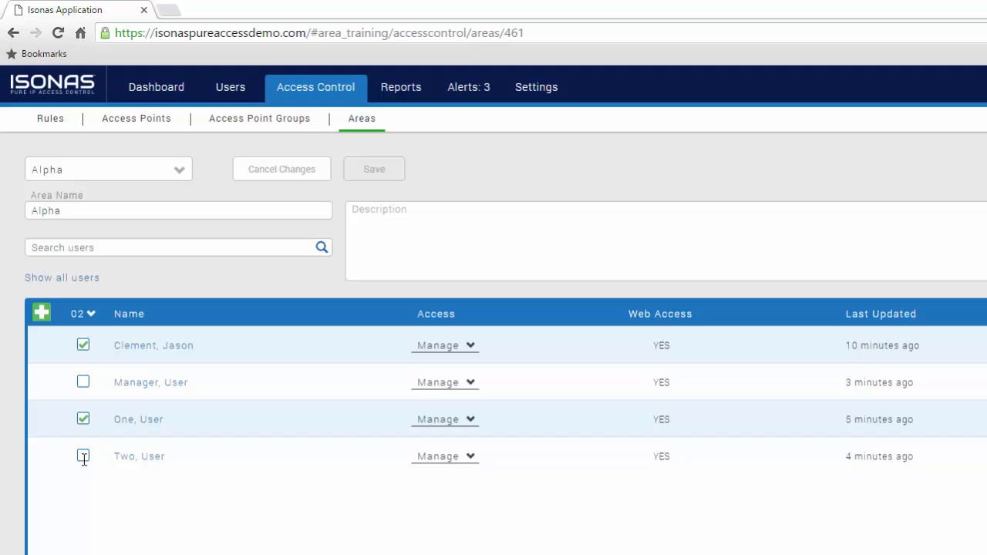
pyautogui.click(83, 456)
pyautogui.click(90, 316)
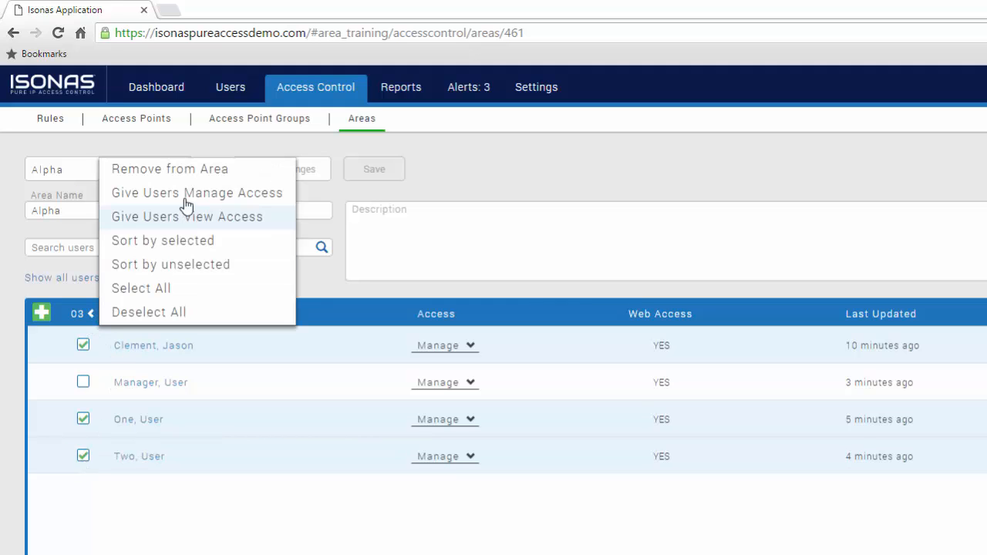
pyautogui.click(182, 171)
pyautogui.click(816, 434)
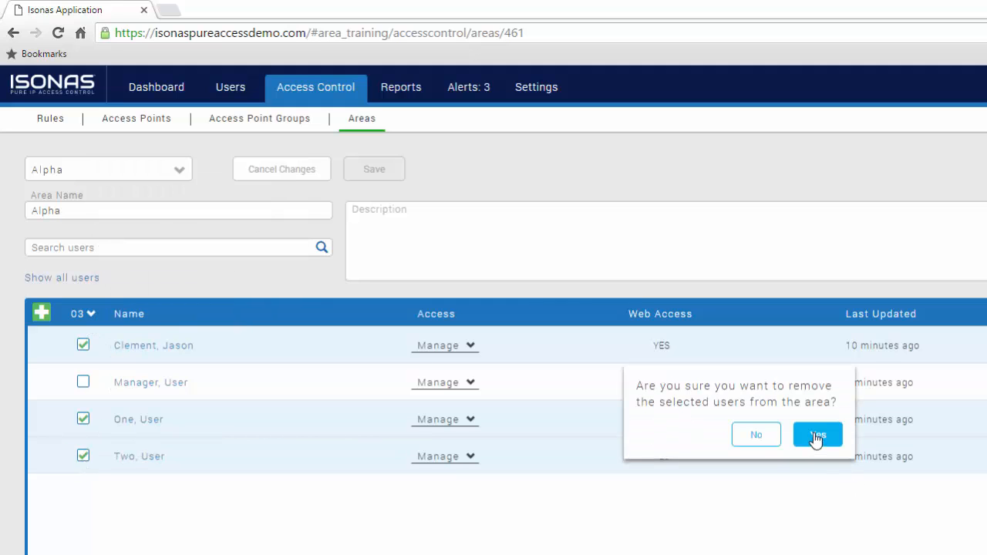
pyautogui.click(181, 170)
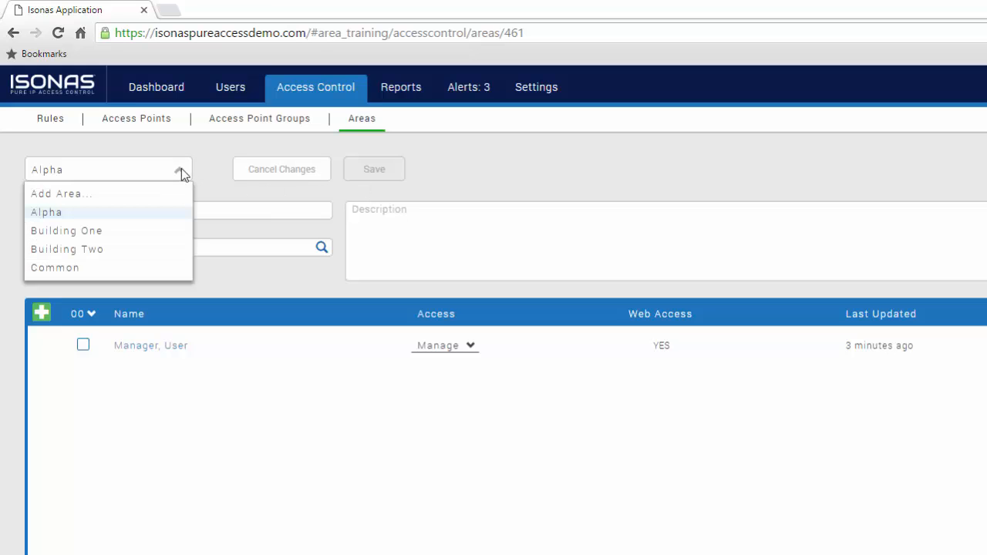
# Step: In Building One, remove User Two and the first listed user with Remove from Area
pyautogui.click(152, 231)
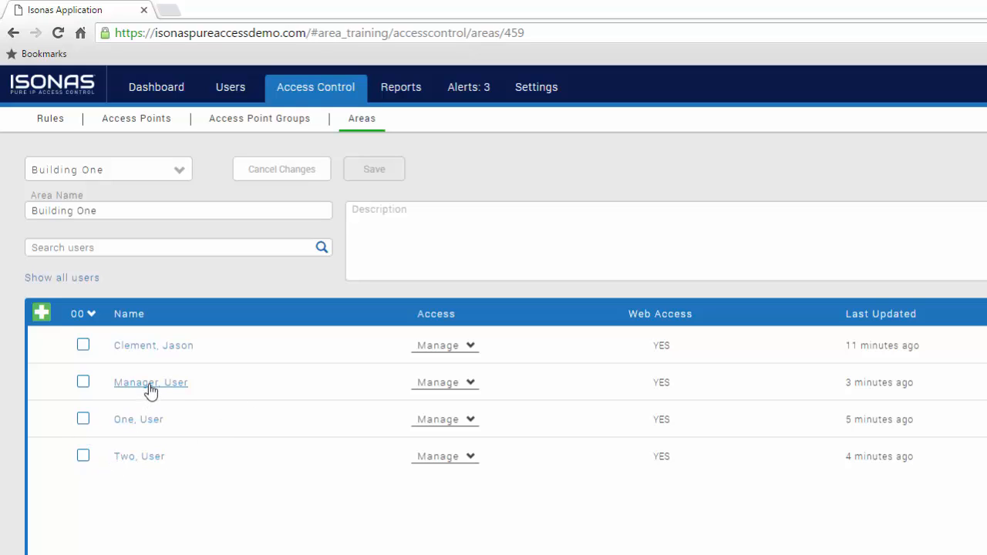
pyautogui.click(84, 457)
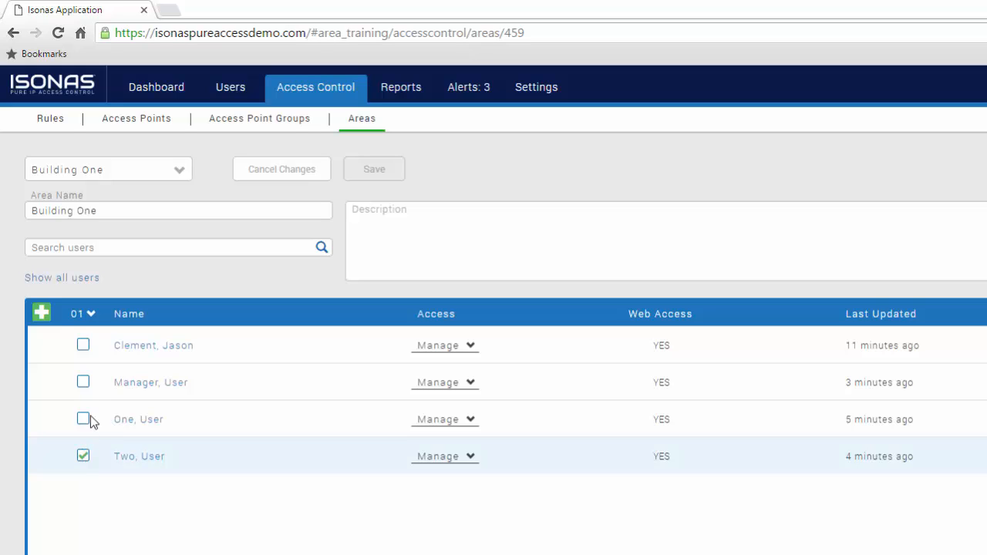
pyautogui.click(83, 345)
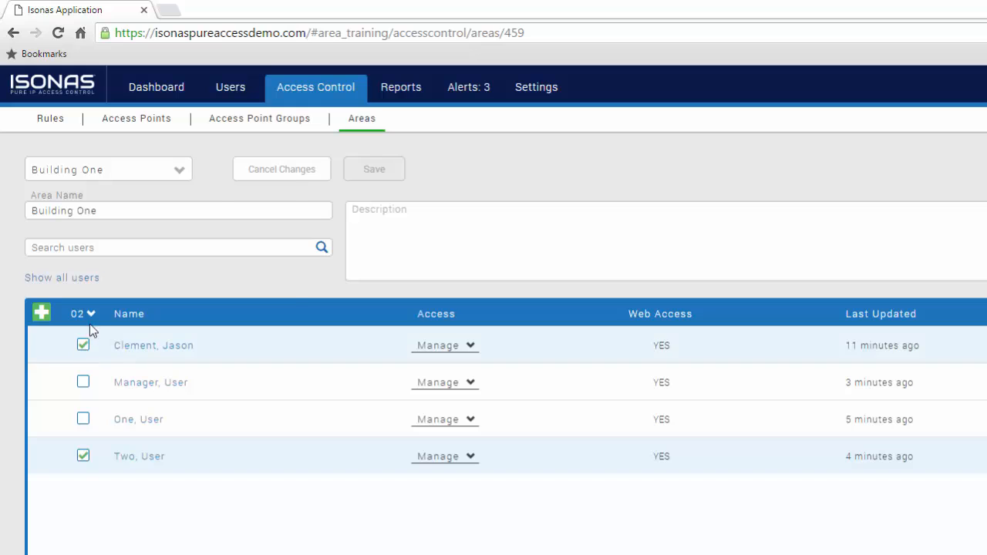
pyautogui.click(90, 314)
pyautogui.click(160, 172)
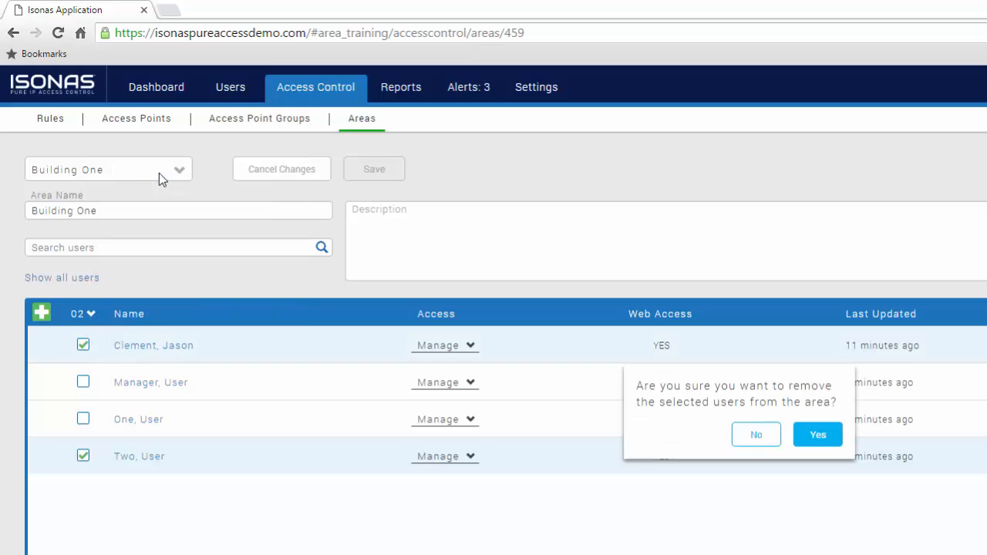
pyautogui.click(829, 437)
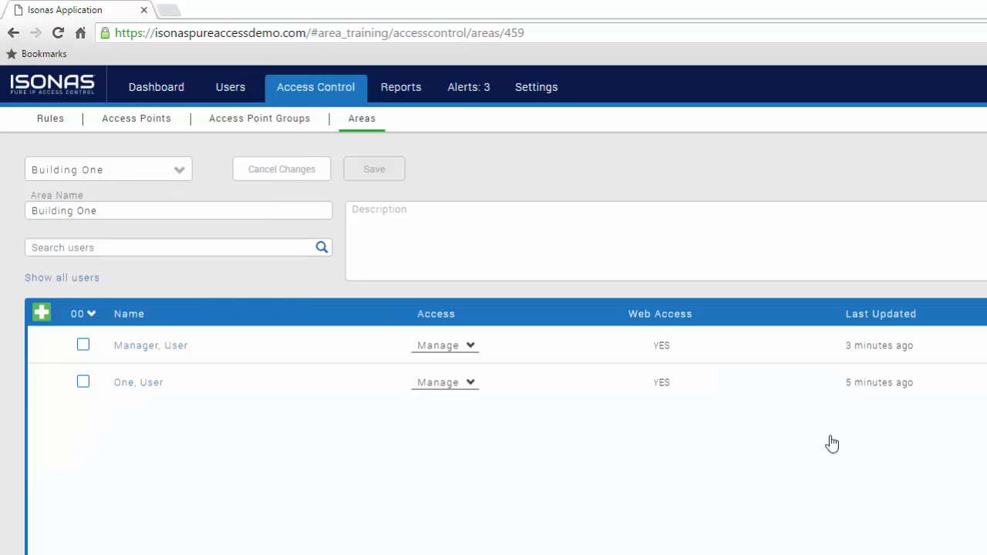
pyautogui.click(176, 171)
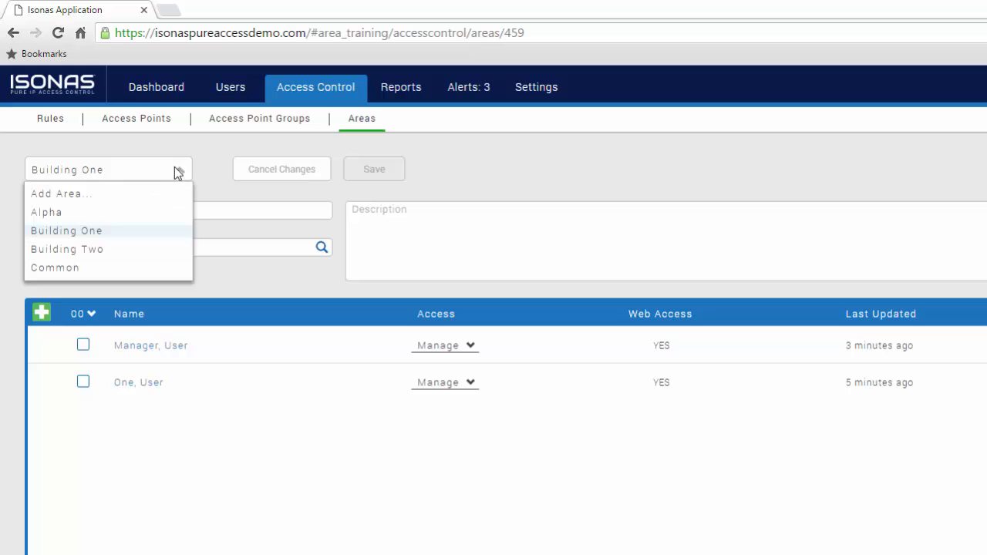
# Step: Remove the first listed user and User One from Building Two, then view the Common area
pyautogui.click(133, 250)
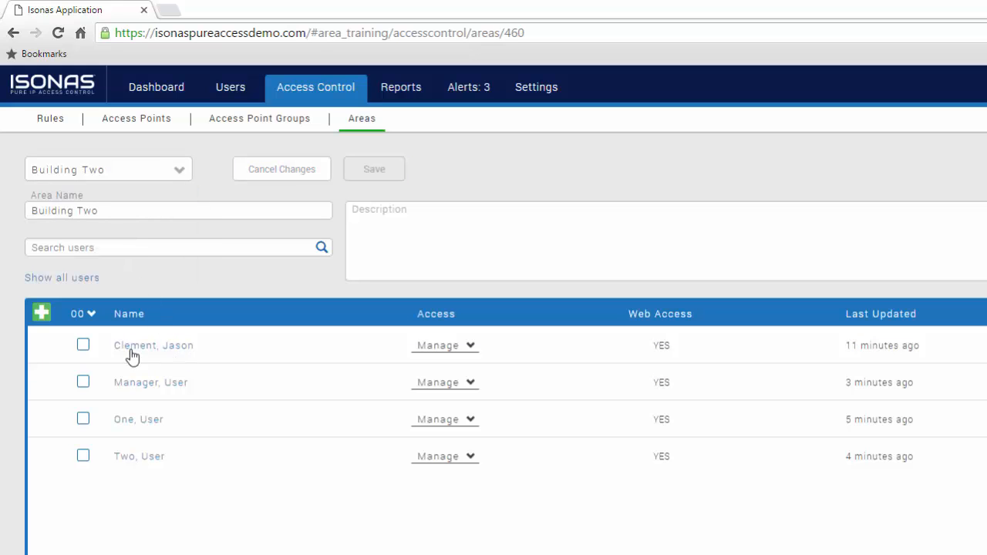
pyautogui.click(83, 346)
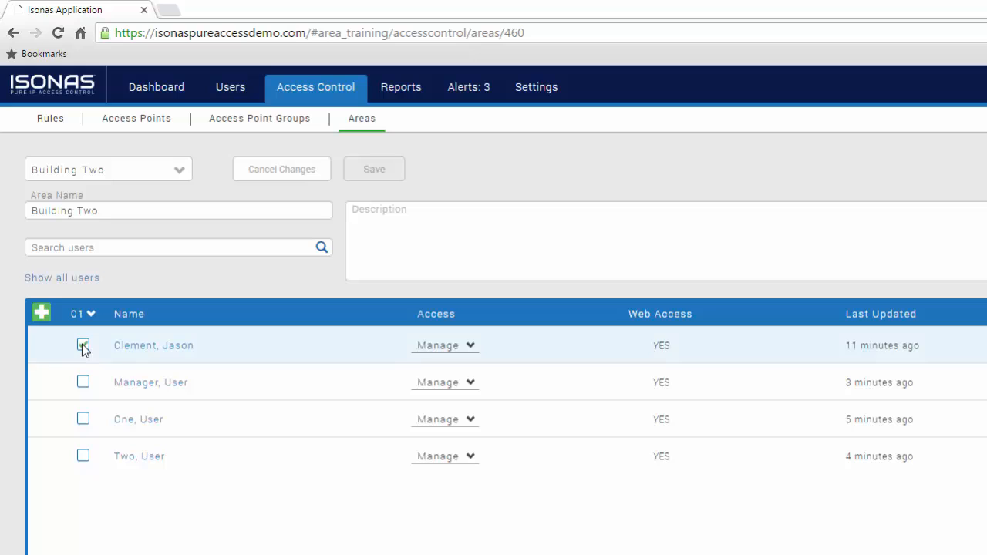
pyautogui.click(83, 420)
pyautogui.click(91, 314)
pyautogui.click(184, 172)
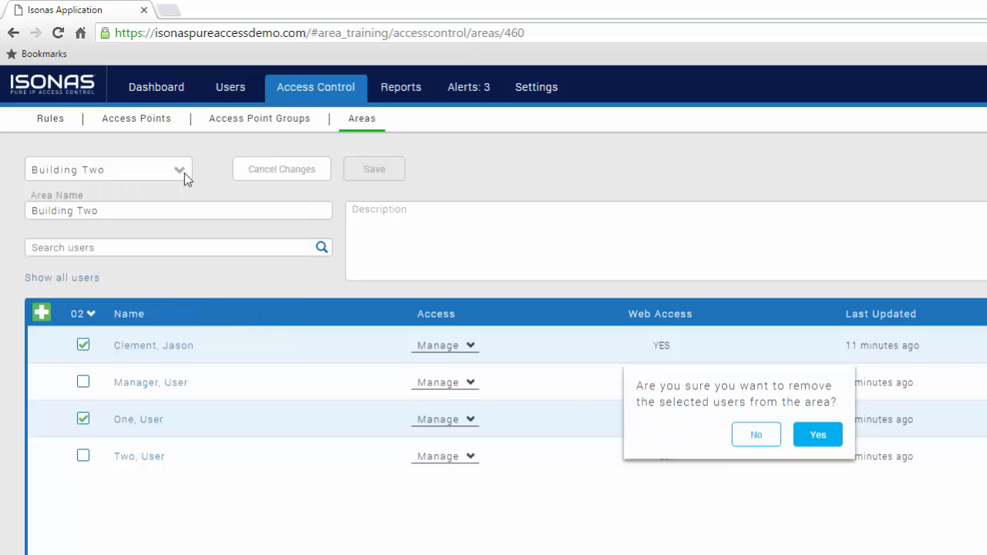
pyautogui.click(802, 445)
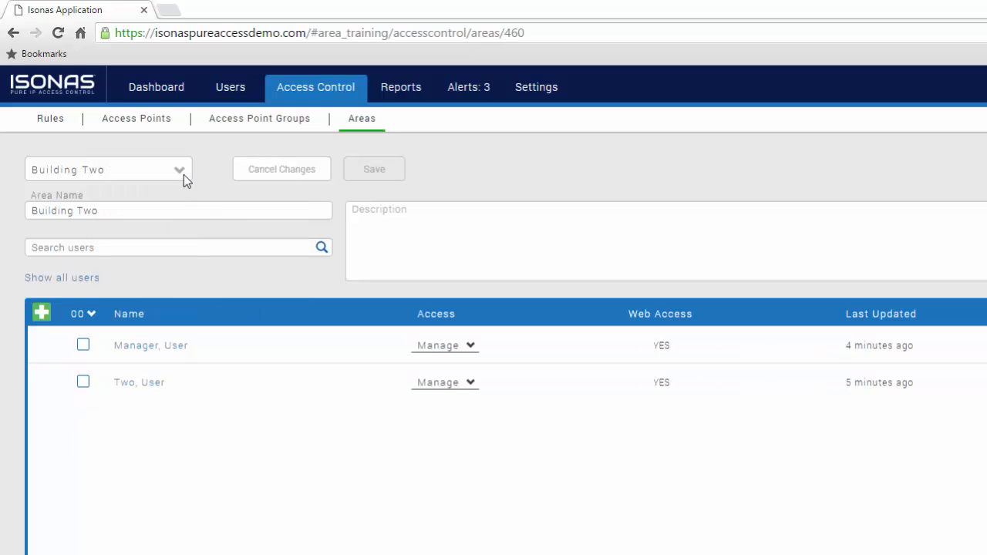
pyautogui.click(184, 175)
pyautogui.click(126, 265)
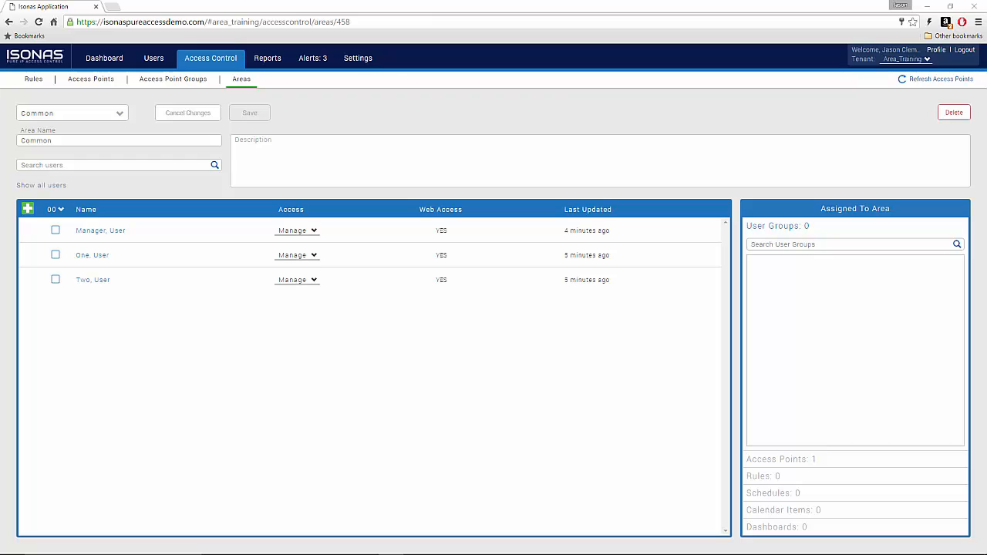
# Step: Log out, then sign in with User One's e-mail address and password
pyautogui.click(963, 52)
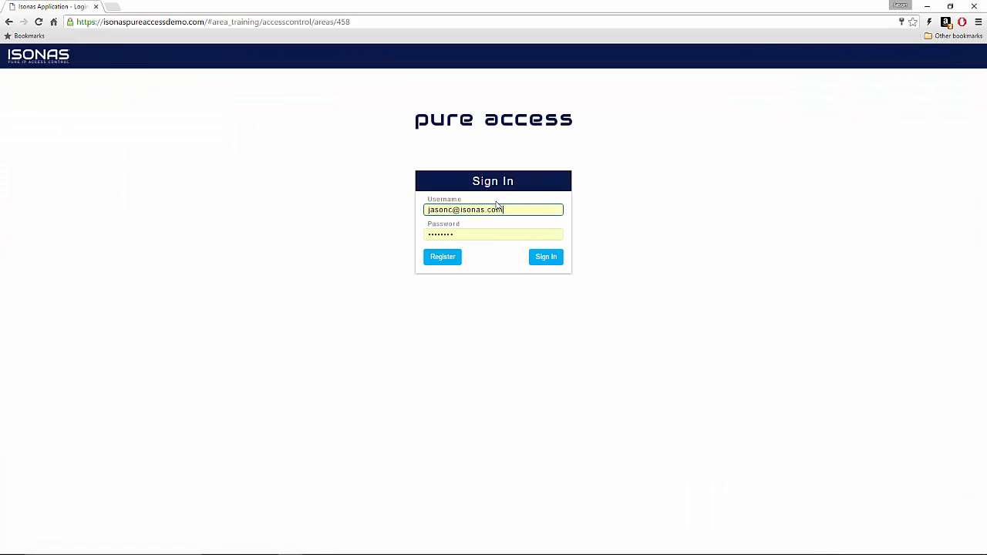
pyautogui.tripleClick(491, 211)
pyautogui.press('BackSpace')
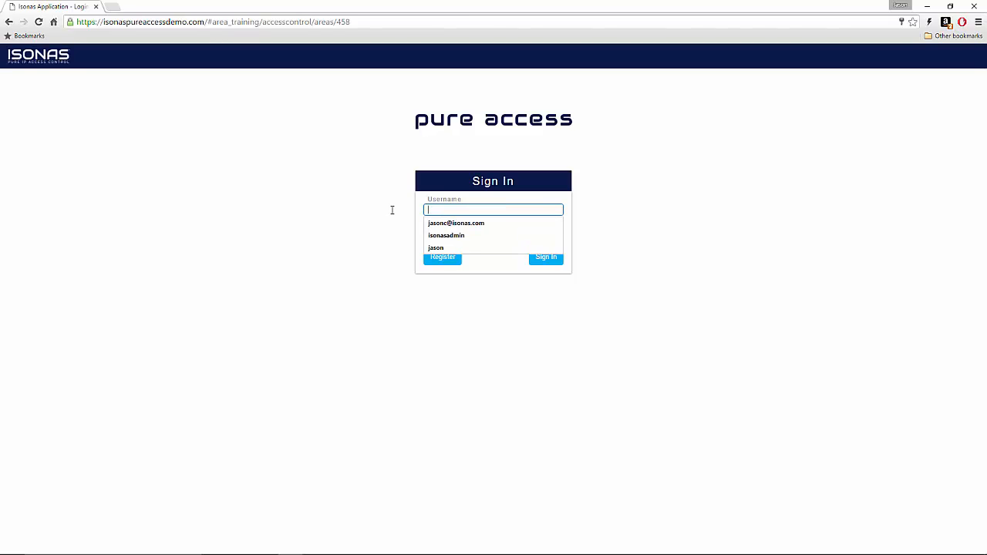
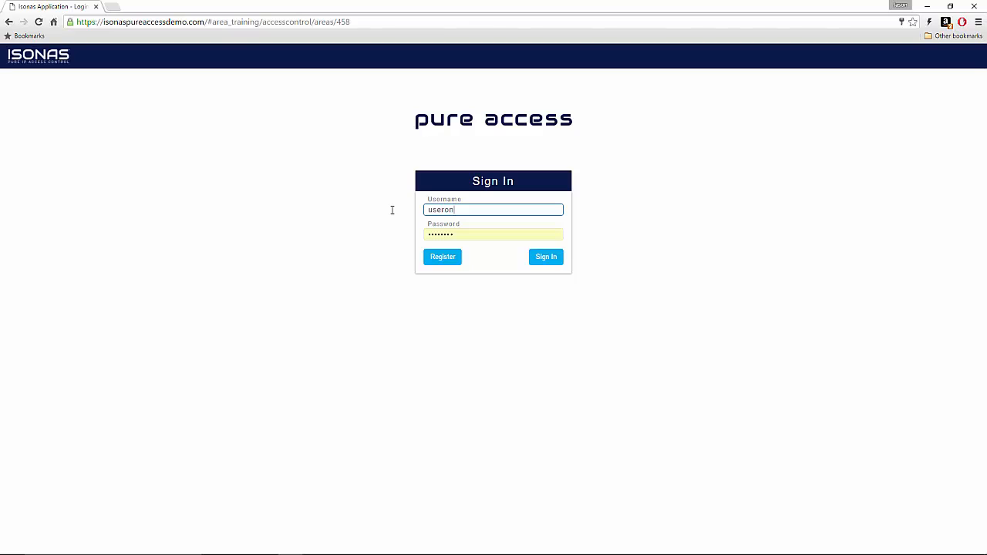
pyautogui.press('Tab')
pyautogui.write('••••')
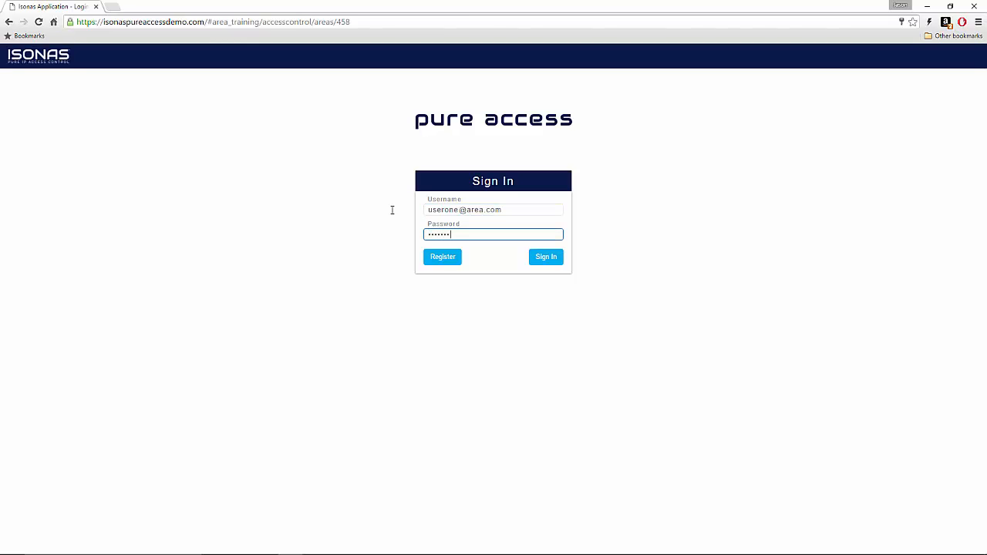
pyautogui.click(553, 258)
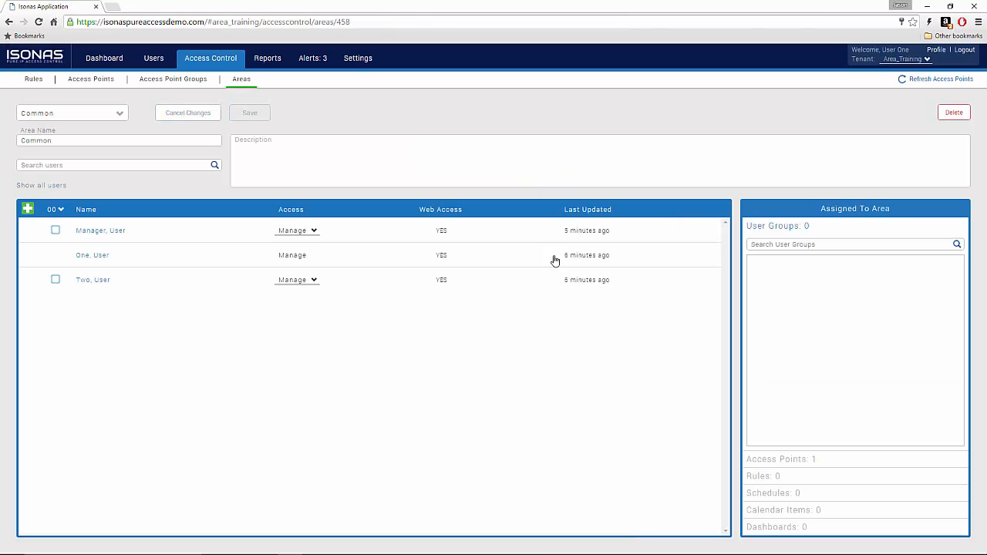
# Step: Browse User One's Users, Access Control and Access Points pages, then start a new weekly schedule
pyautogui.click(155, 60)
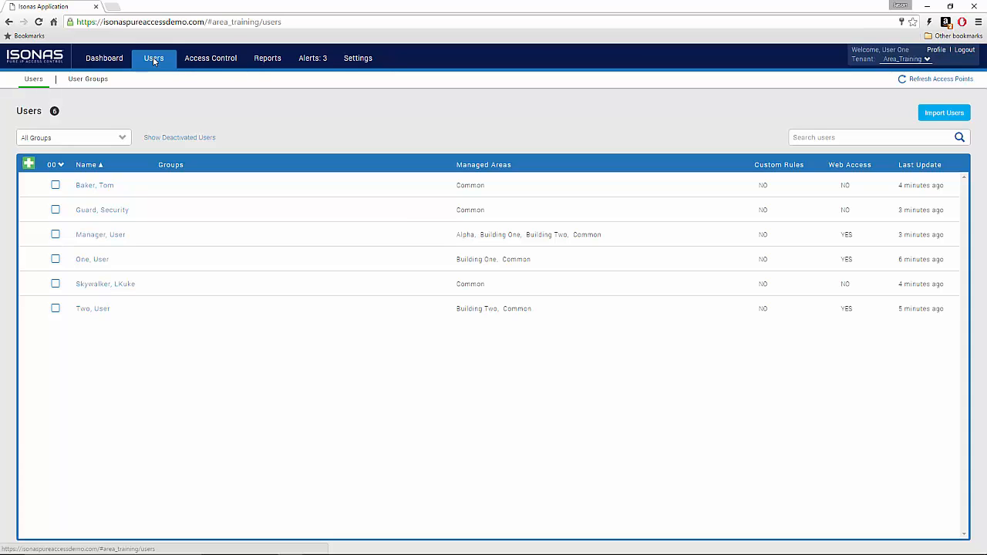
pyautogui.click(206, 63)
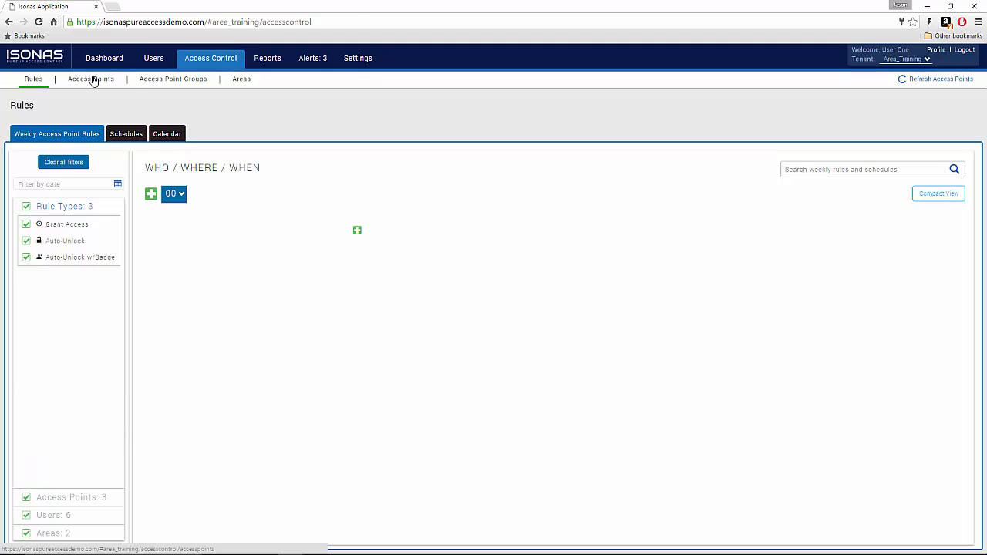
pyautogui.click(92, 80)
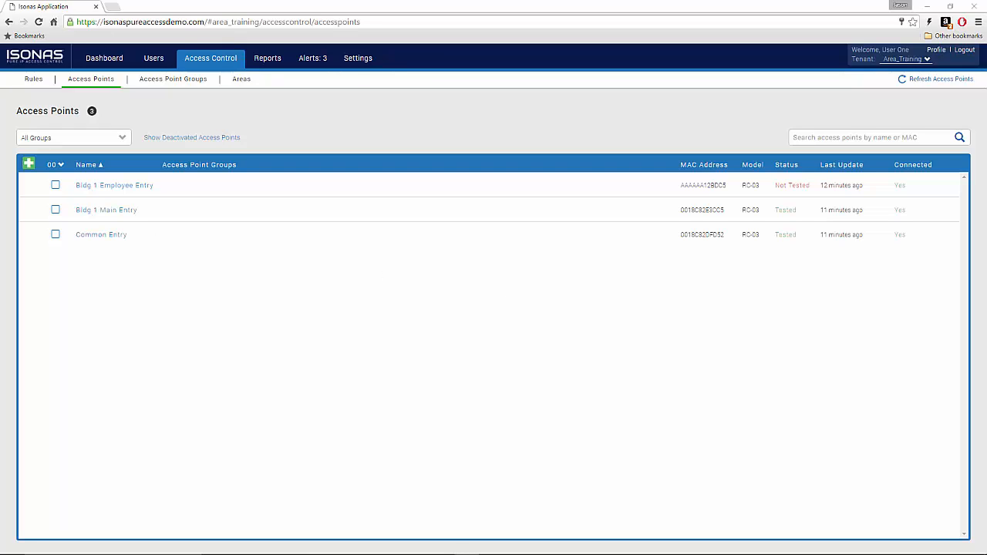
pyautogui.click(212, 64)
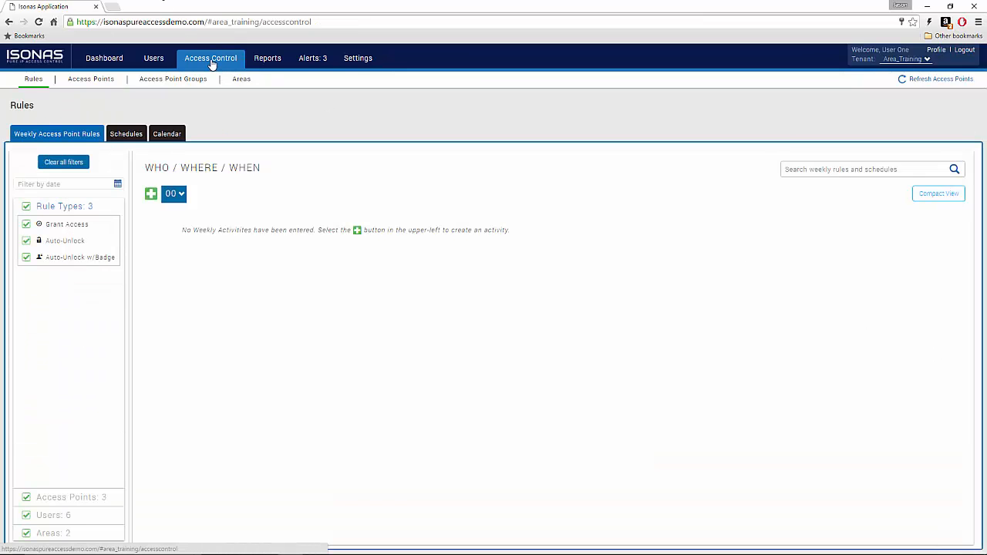
pyautogui.click(121, 134)
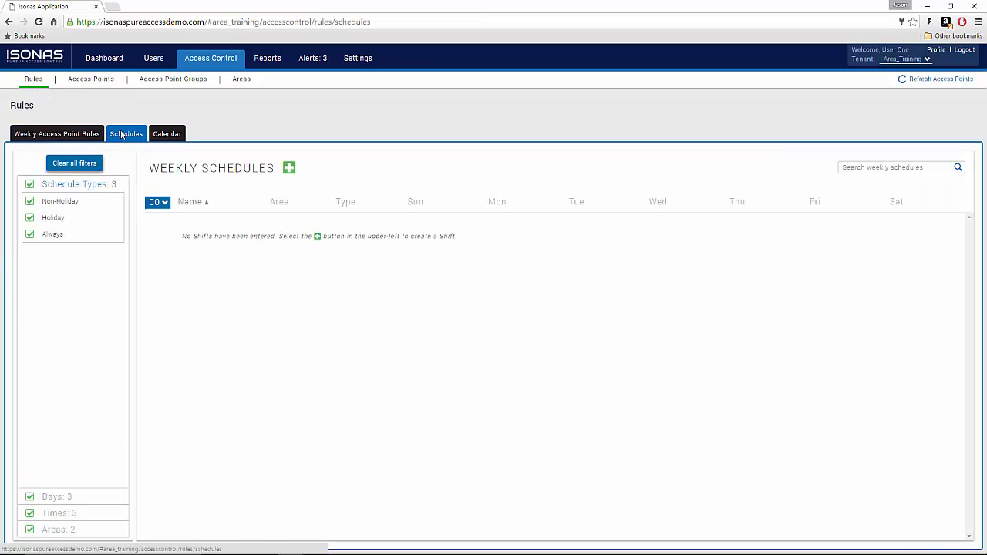
pyautogui.click(290, 169)
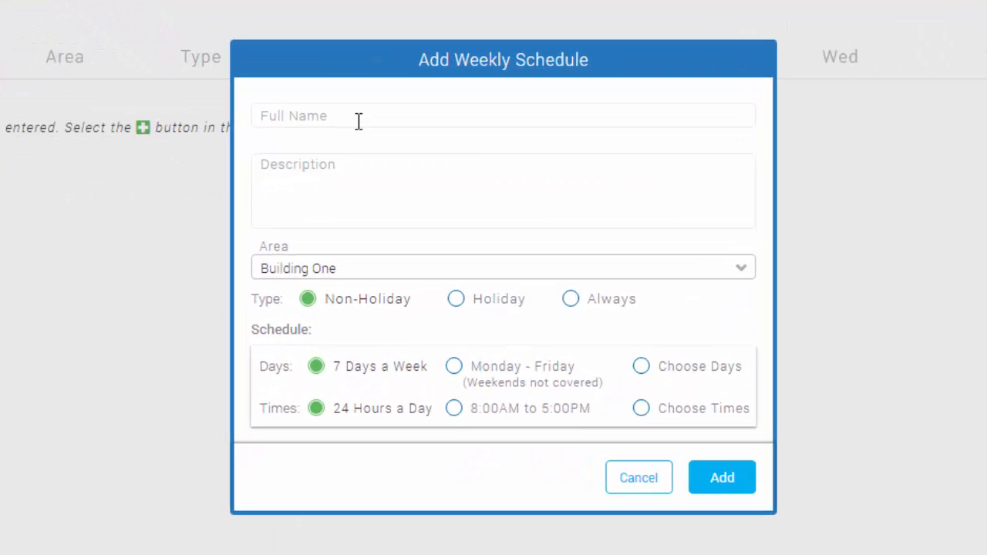
# Step: Add weekly schedule '24/7' in area Common with type Always (00:00–23:59 daily)
pyautogui.click(426, 226)
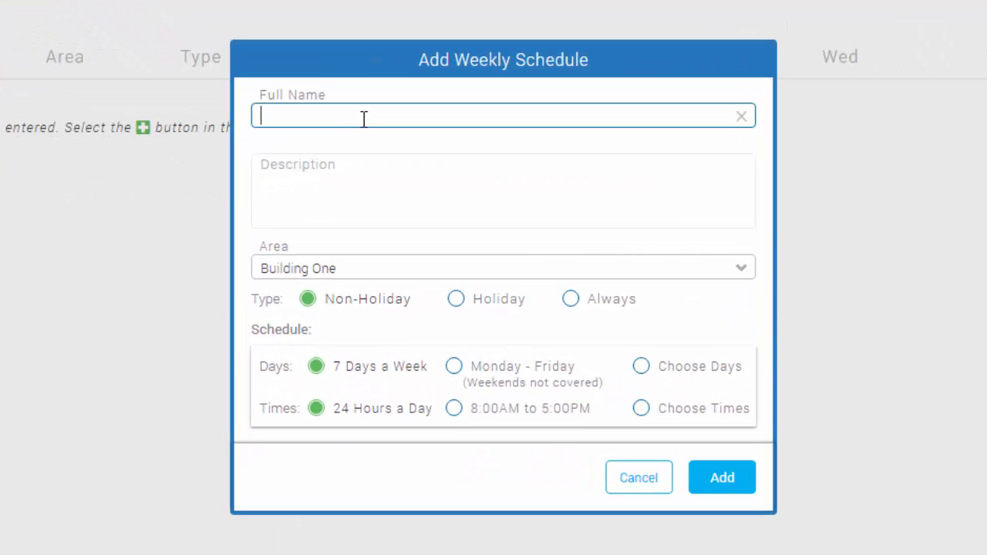
pyautogui.write('24/7')
pyautogui.press('Tab')
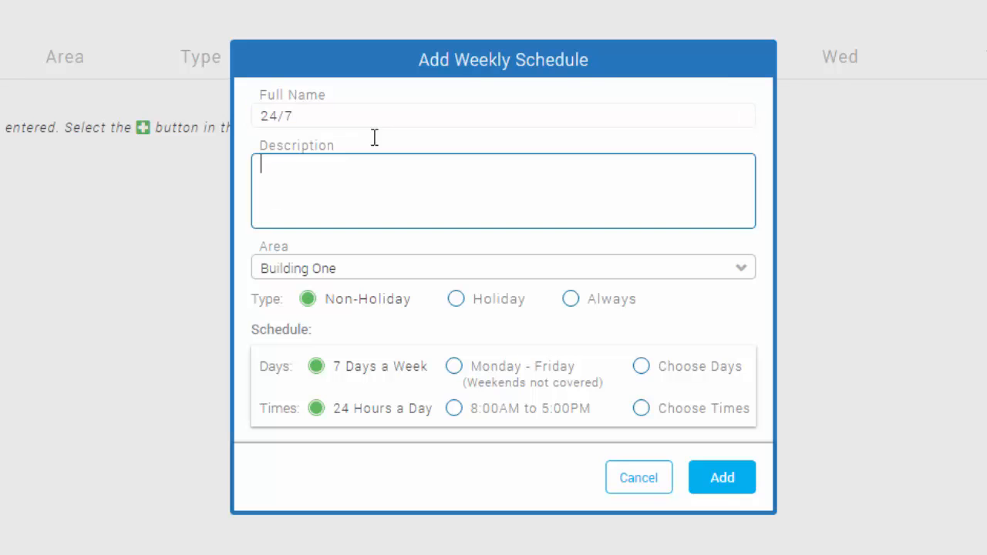
pyautogui.click(434, 267)
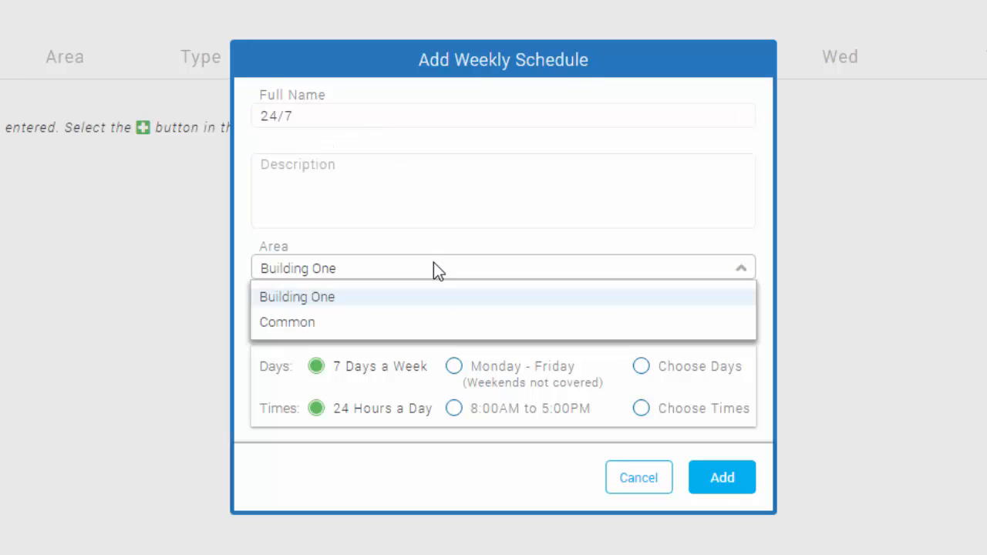
pyautogui.click(408, 324)
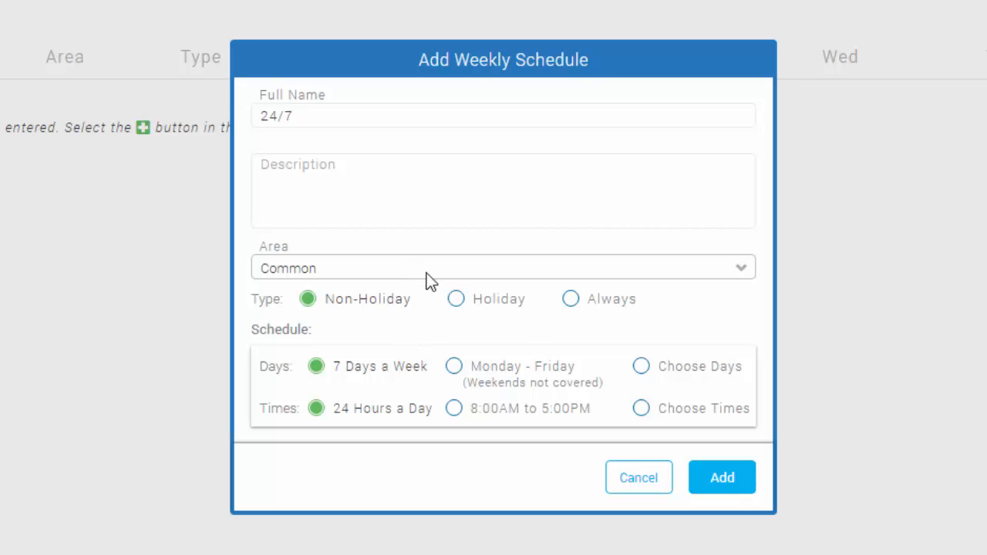
pyautogui.click(572, 302)
pyautogui.click(712, 484)
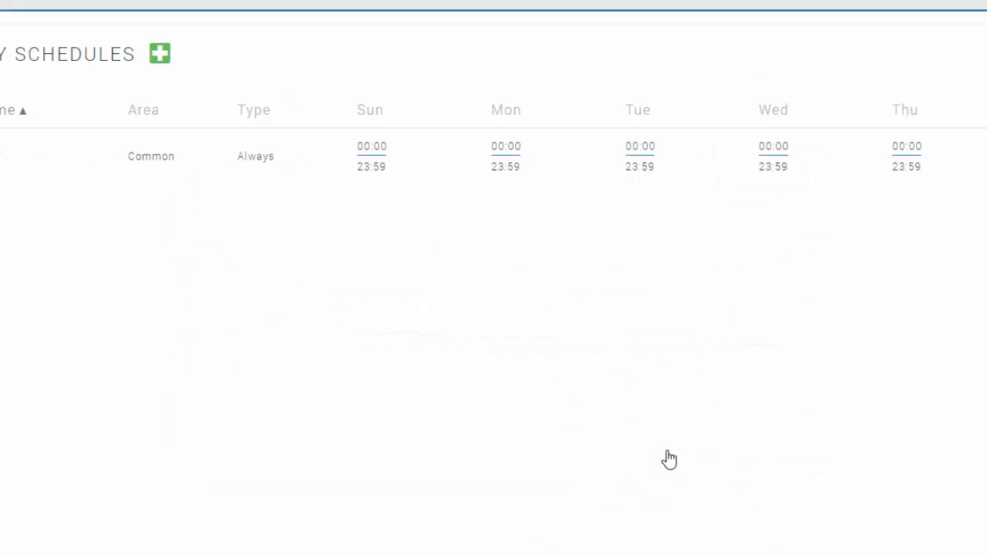
# Step: Create a new Building One user group and name it Bldg 1 All Access
pyautogui.click(158, 61)
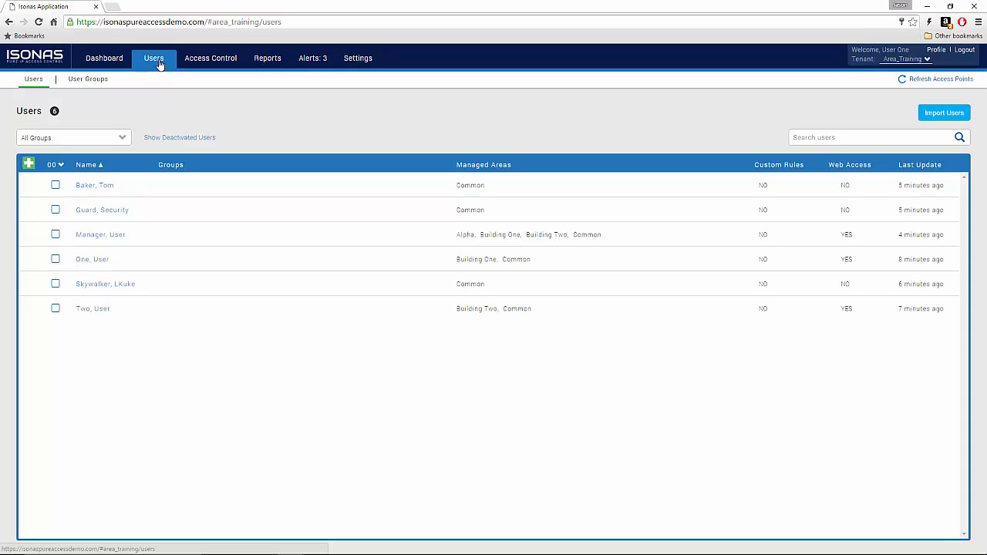
pyautogui.click(98, 82)
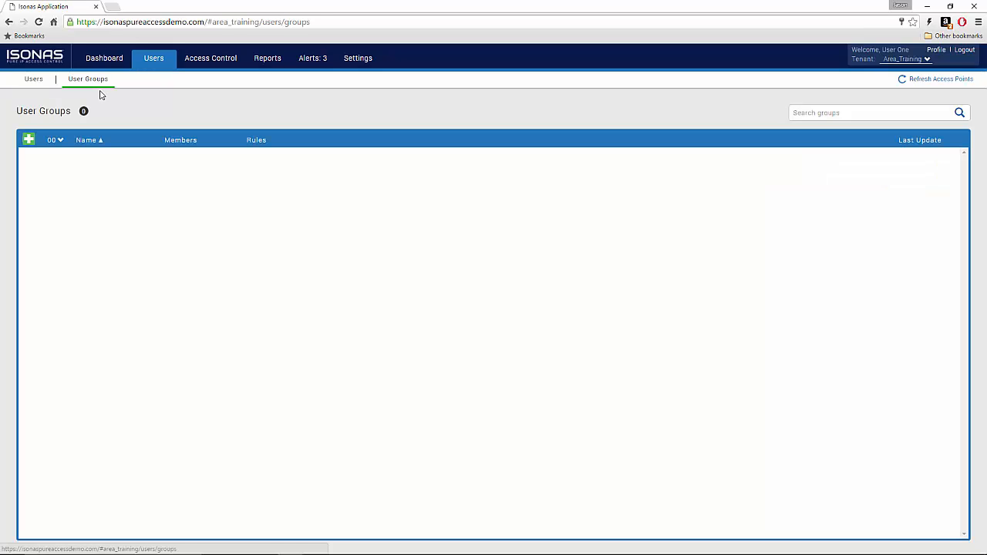
pyautogui.click(27, 141)
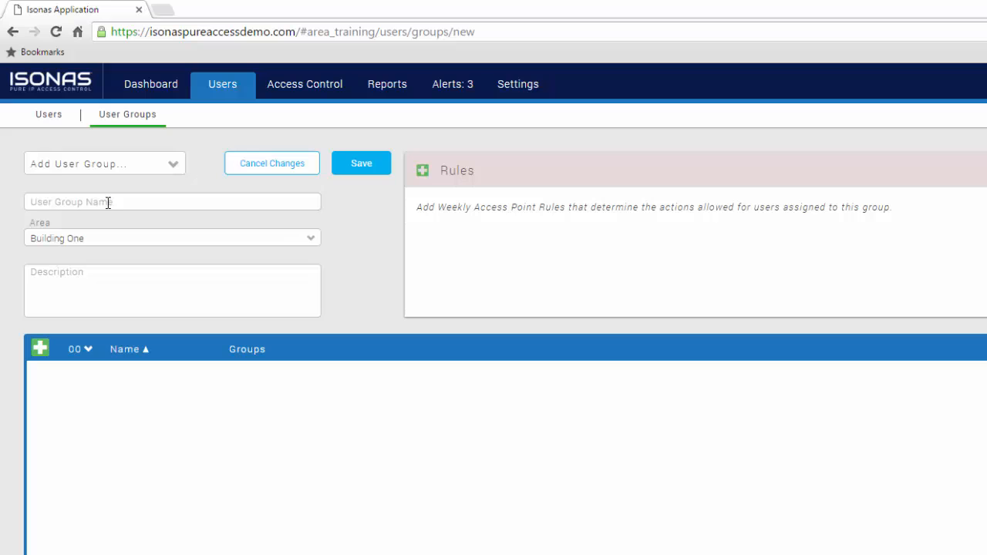
pyautogui.click(74, 140)
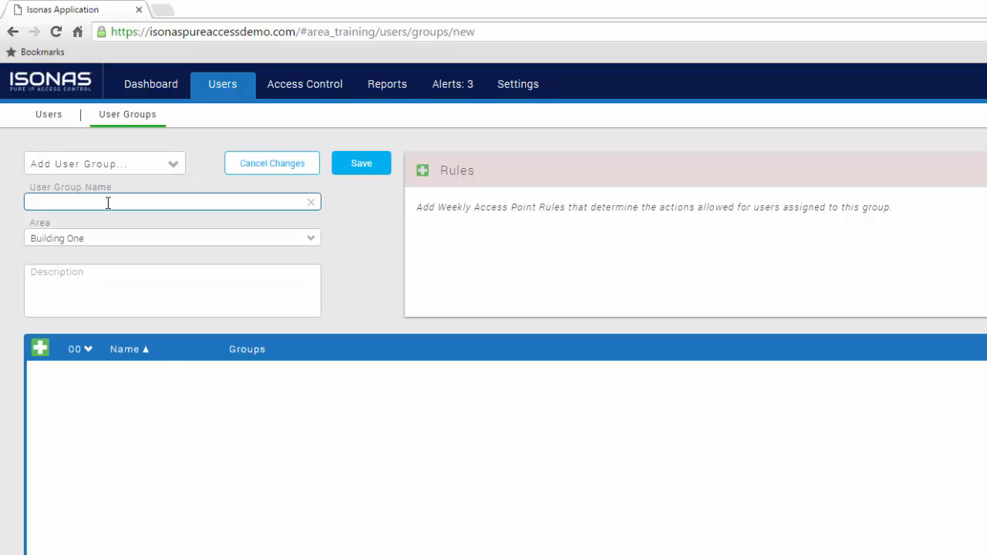
pyautogui.write('All Access')
pyautogui.press('Tab')
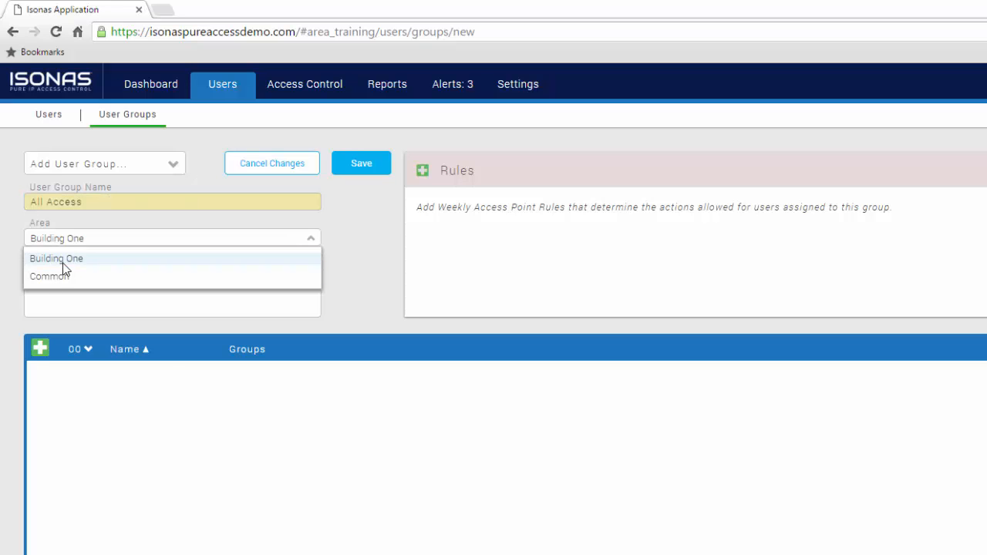
pyautogui.click(62, 260)
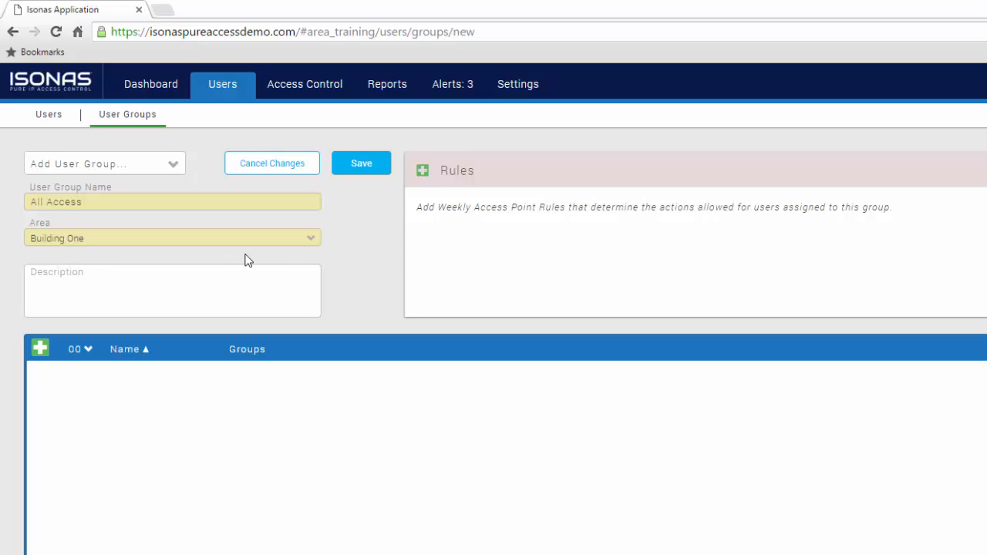
pyautogui.moveTo(107, 202); pyautogui.dragTo(7, 191)
pyautogui.write('Bu')
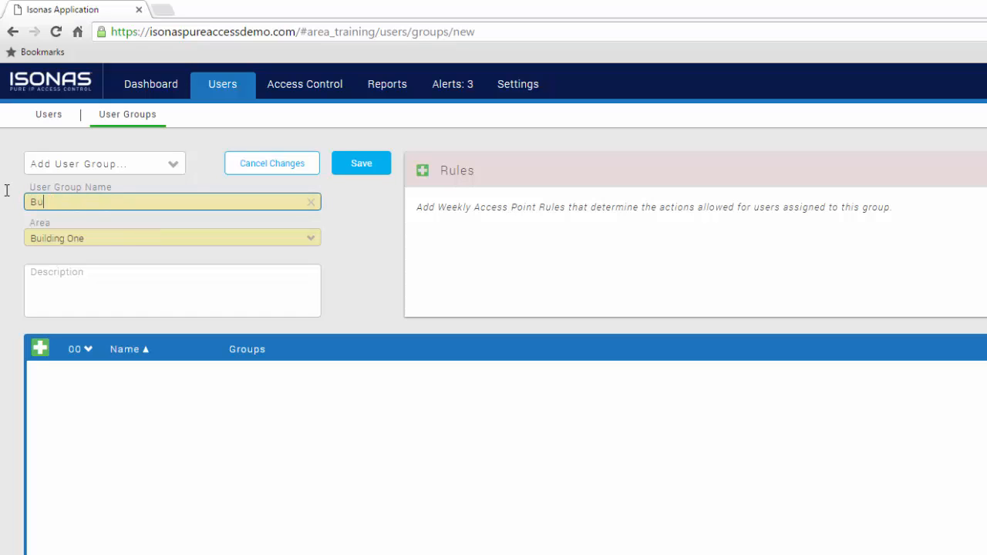
pyautogui.write('ldg 1 All Access')
pyautogui.press('Return')
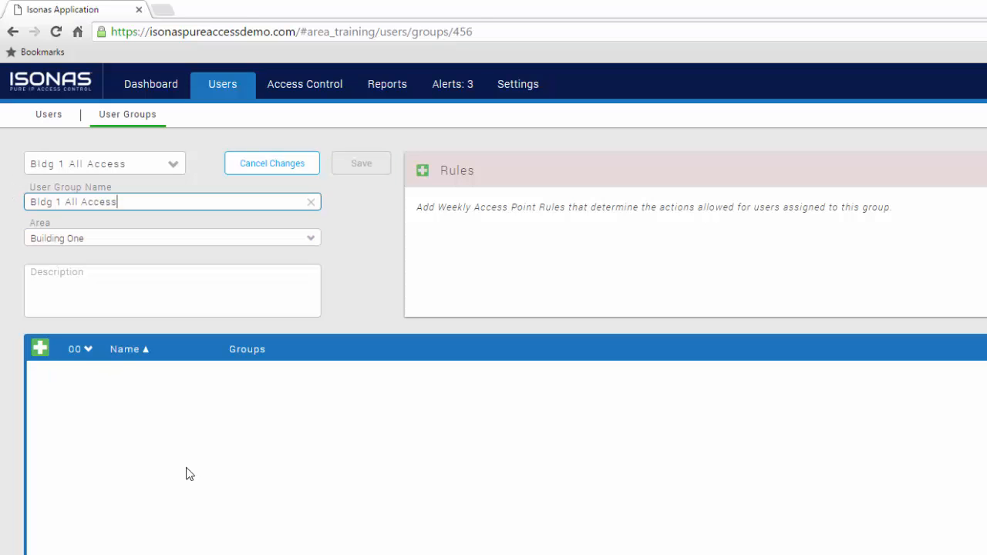
# Step: Add three users to the Bldg 1 All Access group and save it
pyautogui.click(39, 351)
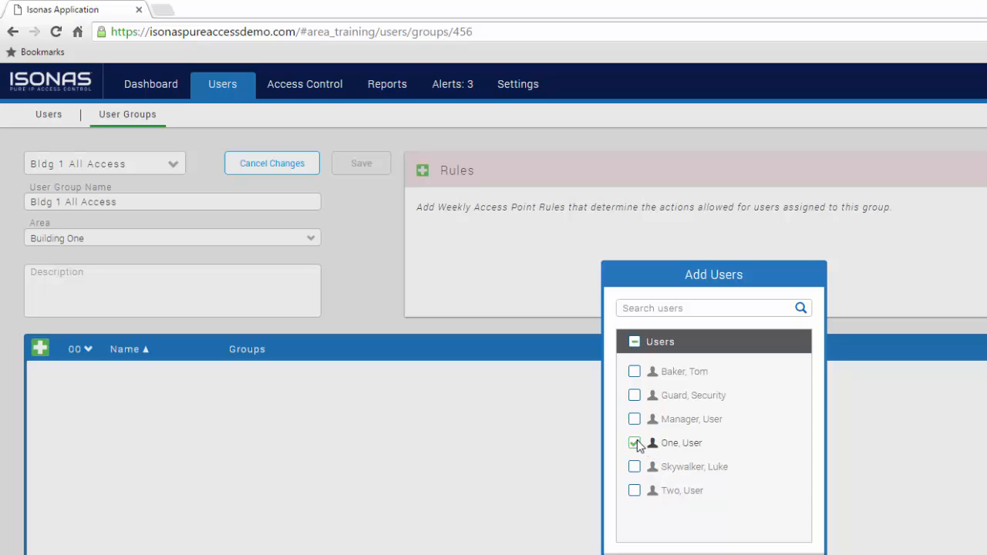
pyautogui.click(636, 419)
pyautogui.click(636, 466)
pyautogui.press('Escape')
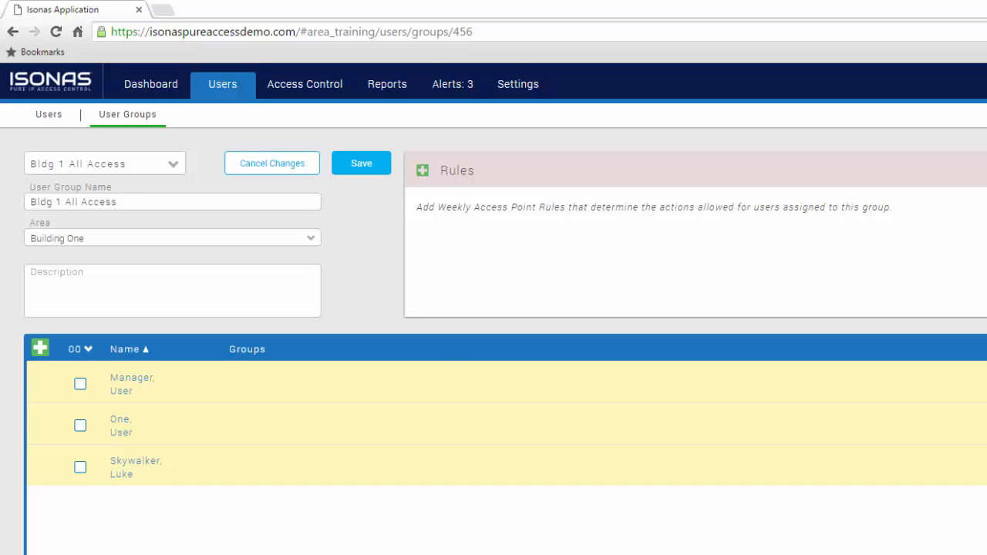
pyautogui.click(360, 161)
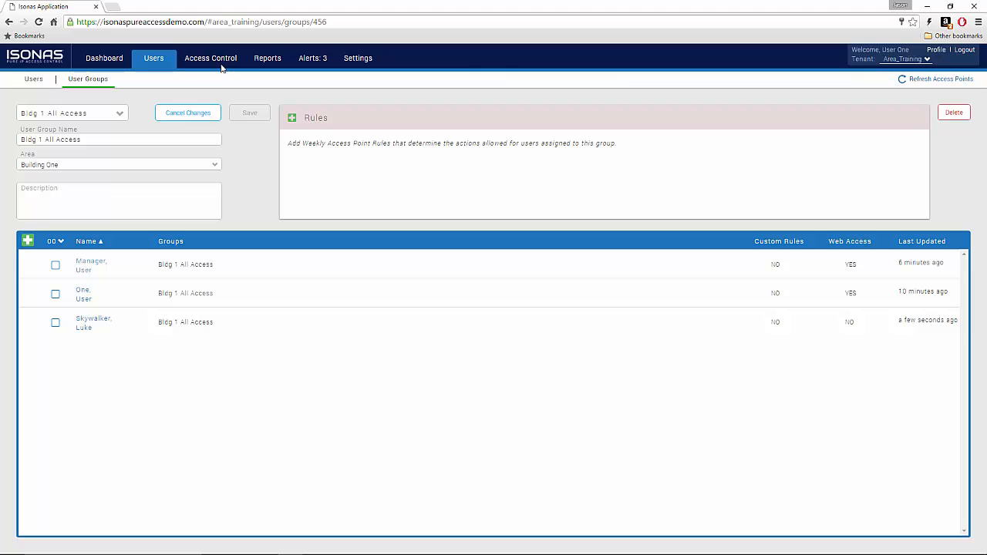
# Step: Start a new access point group named Bldg 1 All Doors in Building One
pyautogui.click(220, 61)
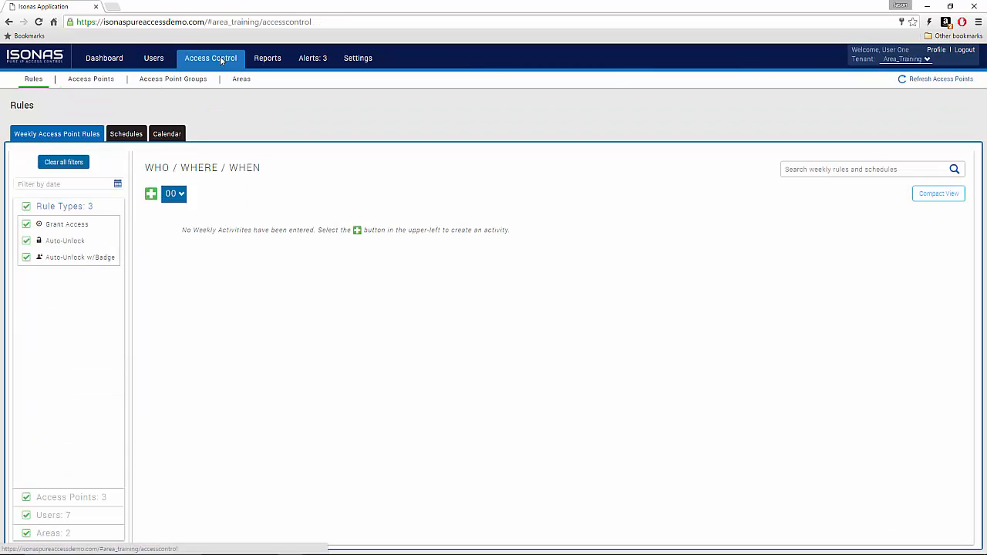
pyautogui.click(174, 84)
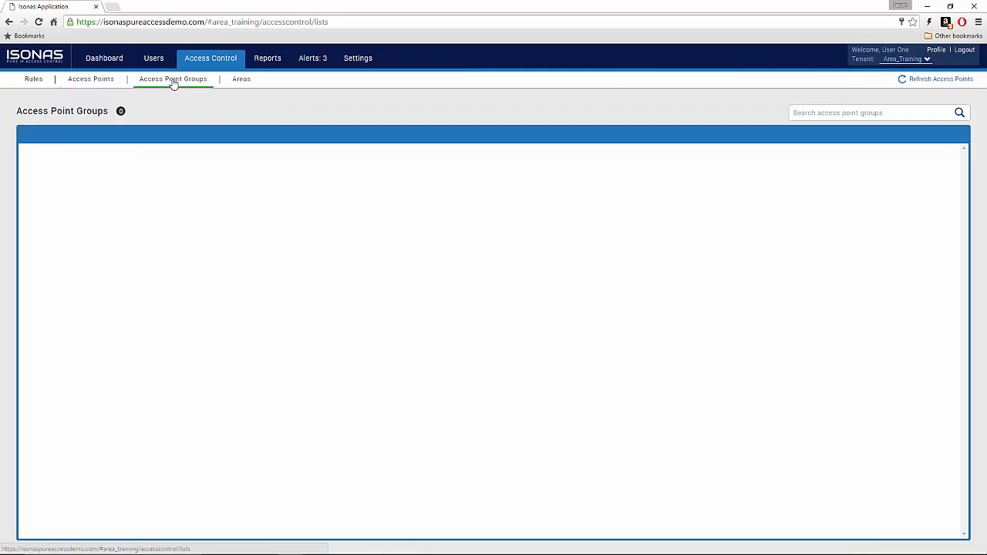
pyautogui.click(29, 134)
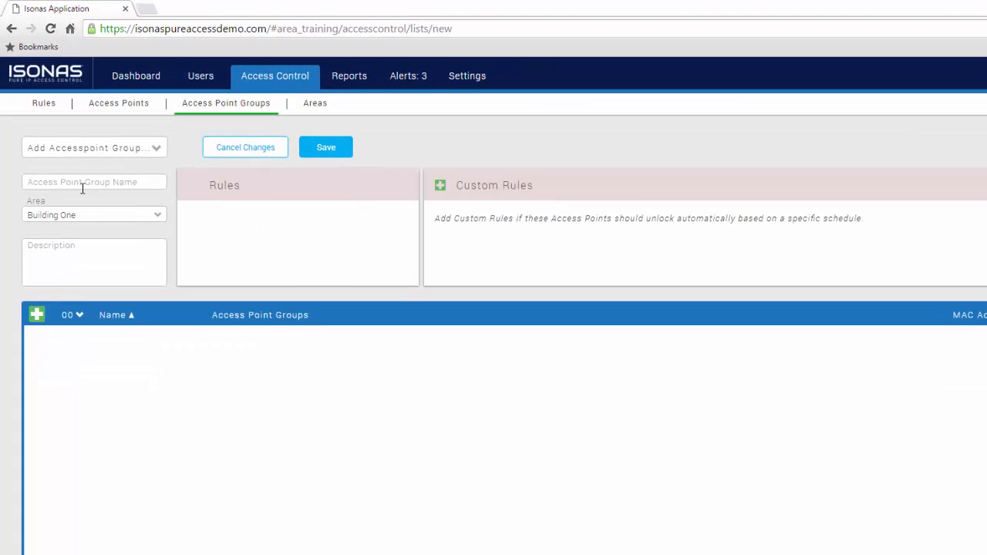
pyautogui.click(80, 184)
pyautogui.write('Bldg 1')
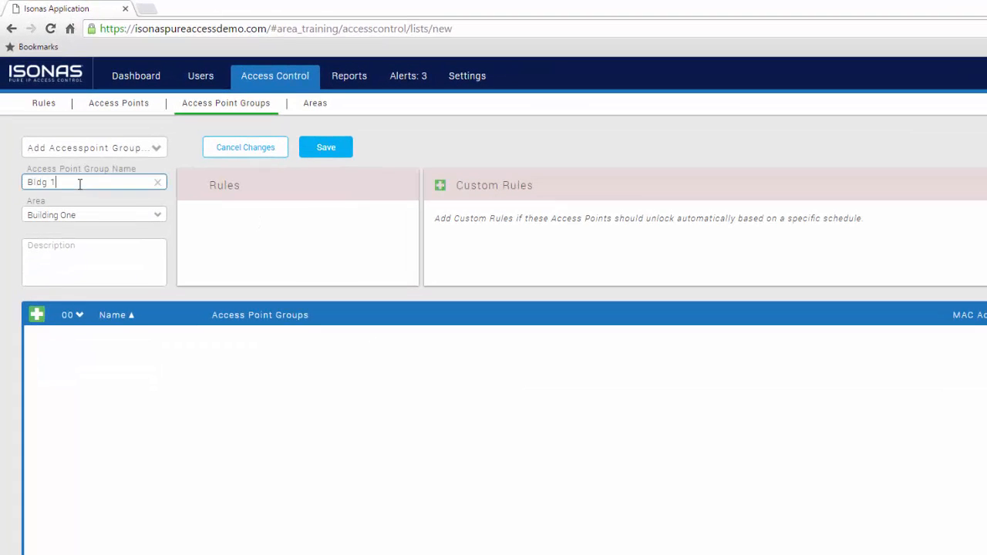
pyautogui.write(' All Doors')
pyautogui.click(110, 221)
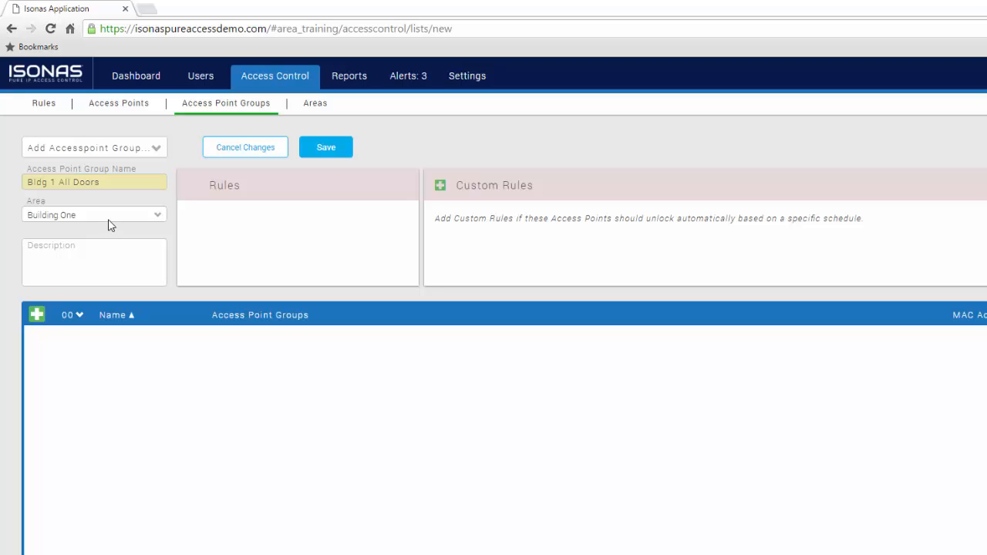
pyautogui.click(153, 353)
# Step: Add all three access points to Bldg 1 All Doors and save the group
pyautogui.click(36, 315)
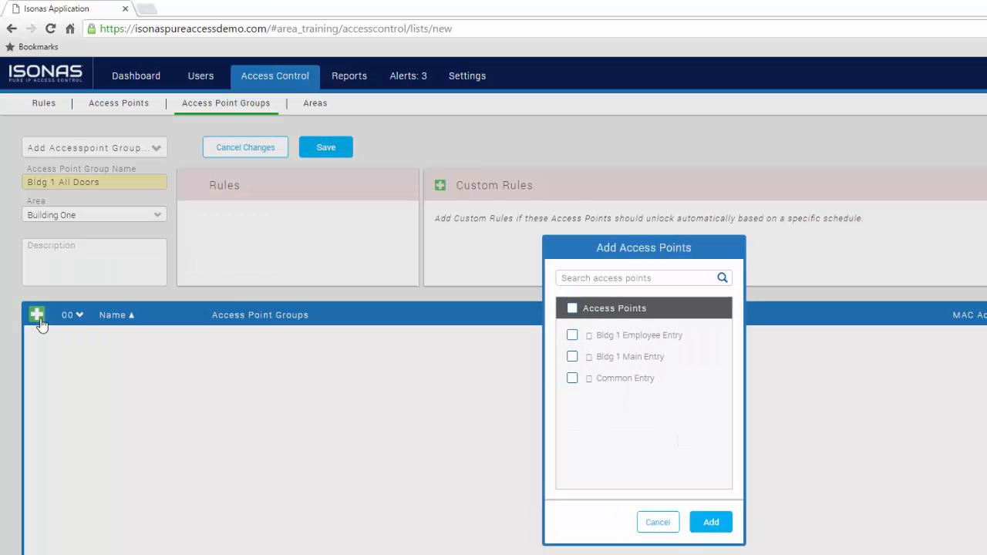
pyautogui.click(574, 310)
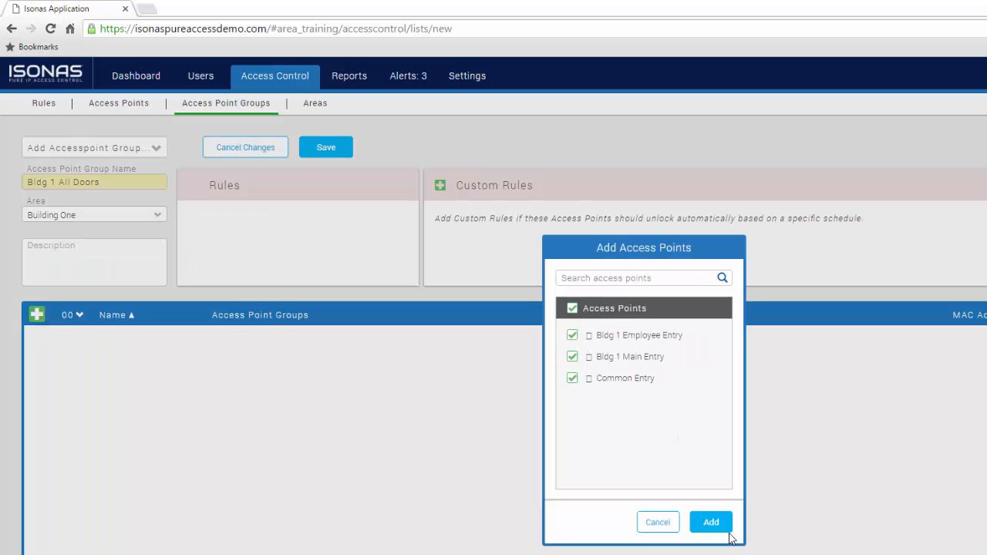
pyautogui.click(709, 522)
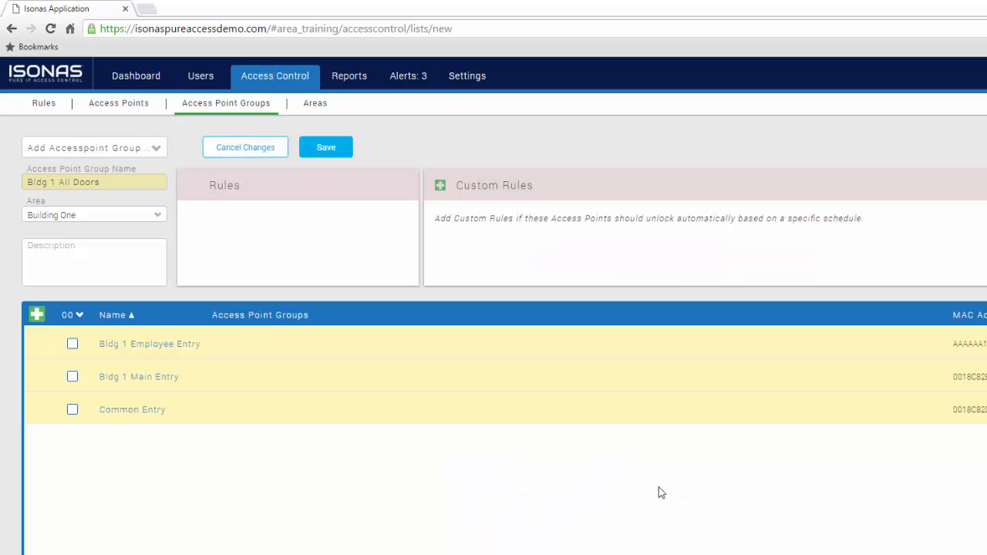
pyautogui.click(327, 148)
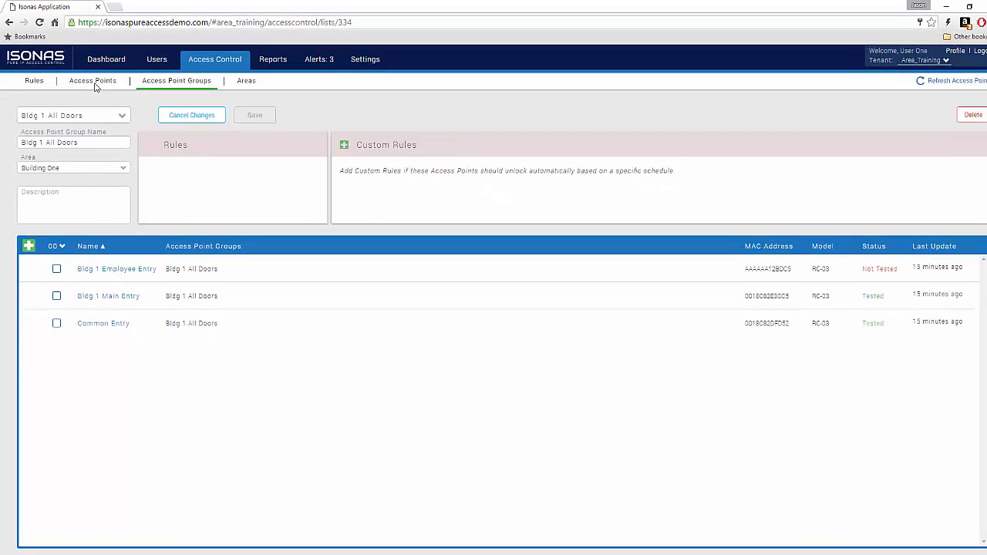
pyautogui.click(34, 79)
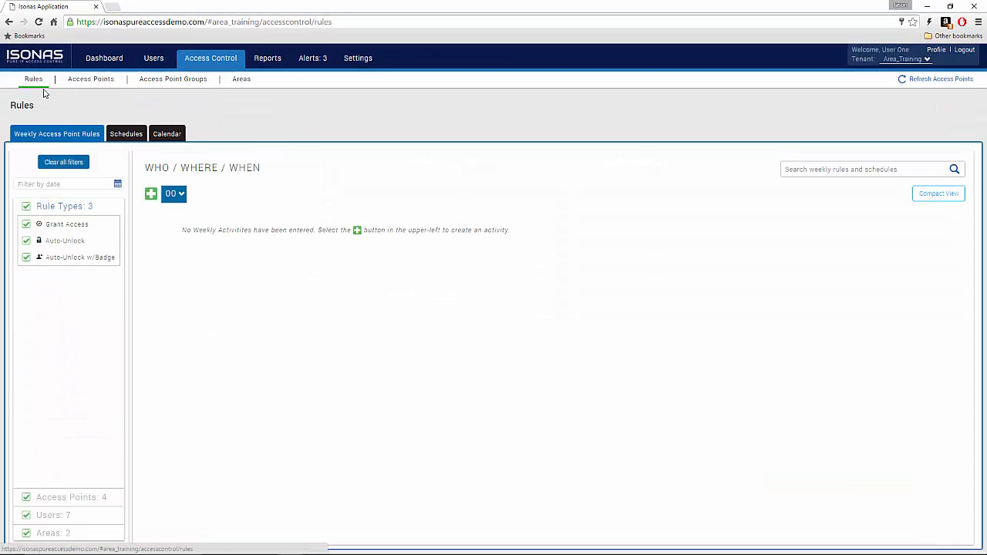
# Step: Create Grant Access rule 'Bldg 1 All Access' using 24/7, the Bldg 1 All Access group and Bldg 1 All Doors
pyautogui.click(151, 194)
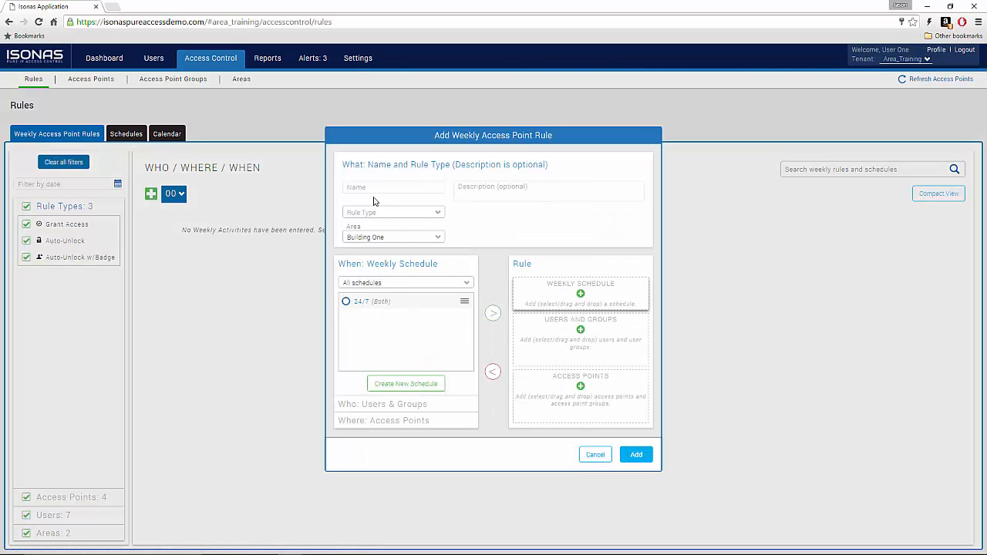
pyautogui.click(372, 192)
pyautogui.write('B')
pyautogui.write('ldg ')
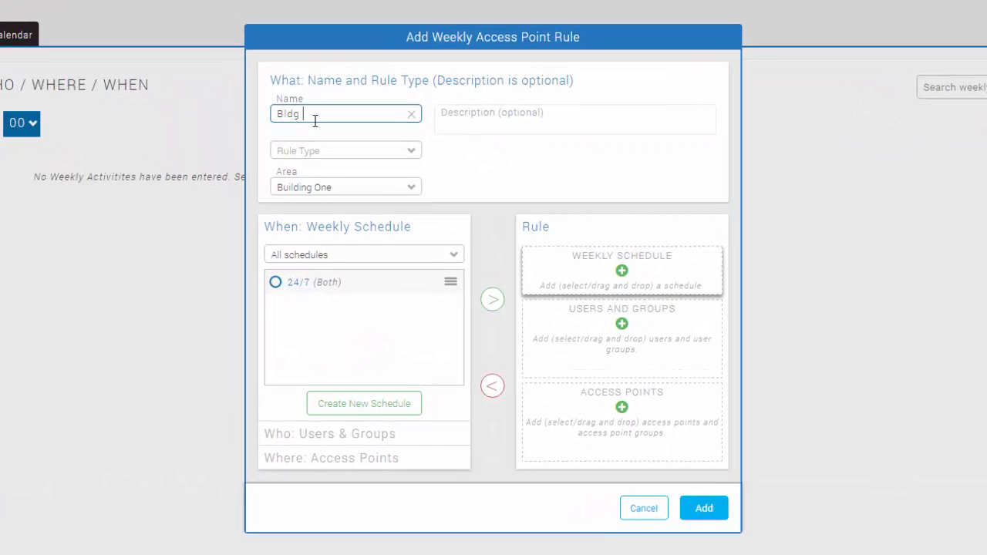
pyautogui.write('1 All Access')
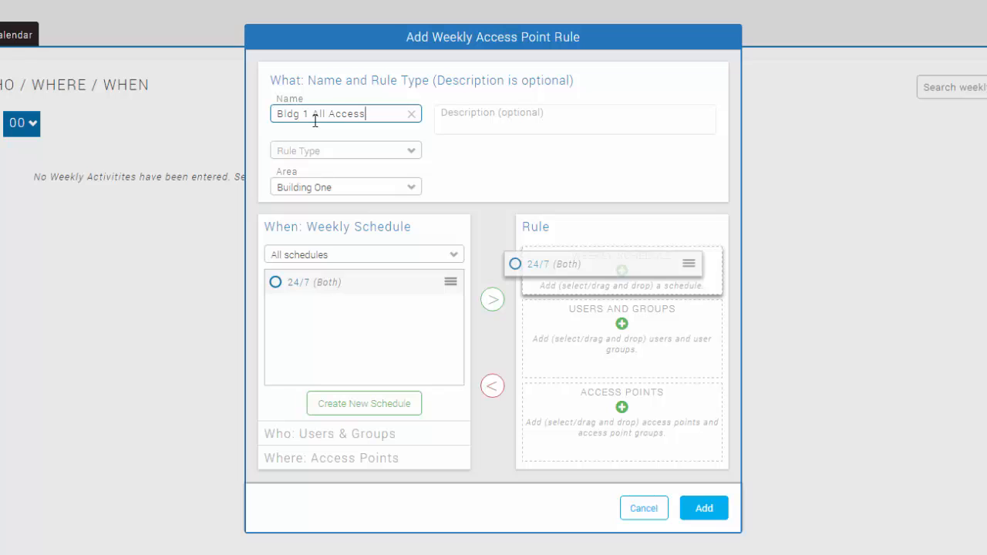
pyautogui.click(414, 154)
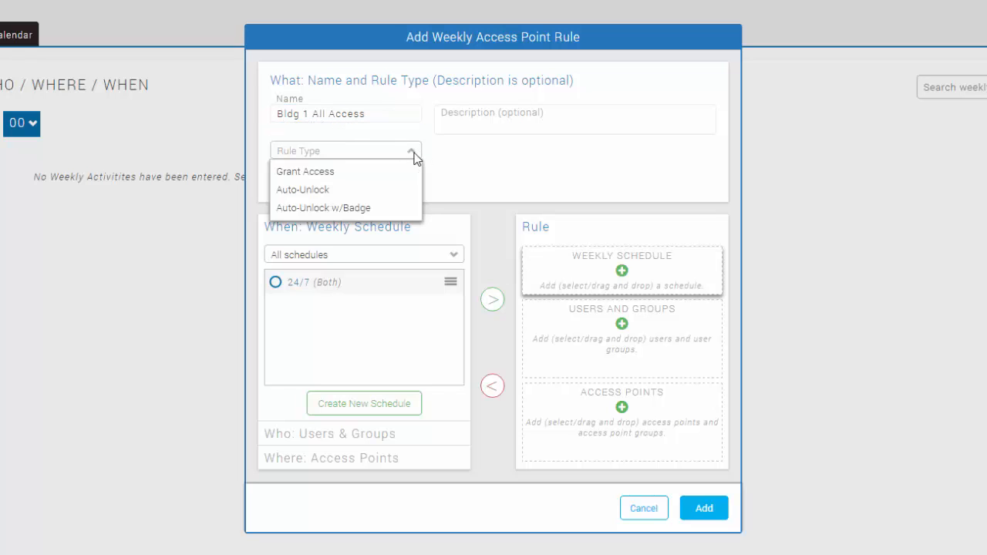
pyautogui.click(386, 173)
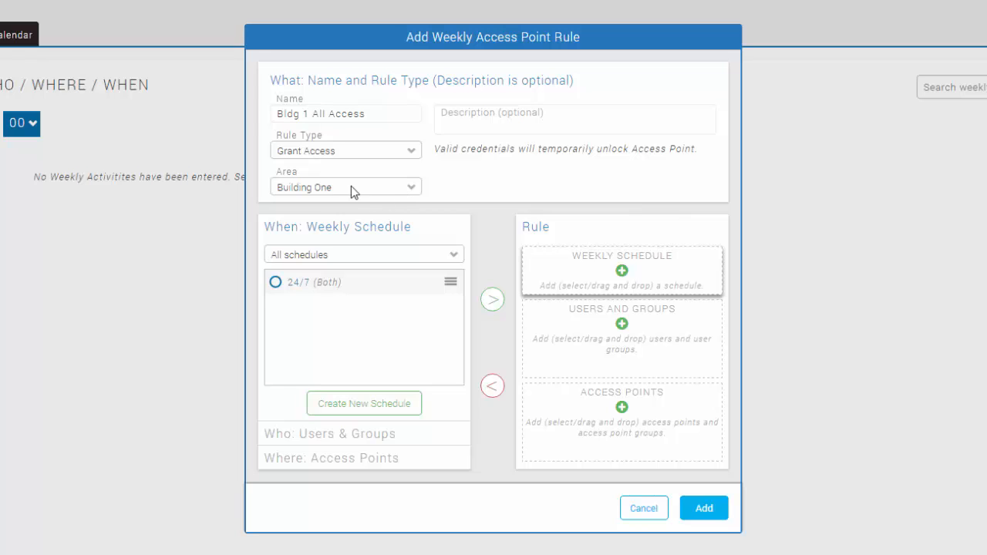
pyautogui.moveTo(294, 287); pyautogui.dragTo(562, 271)
pyautogui.click(401, 434)
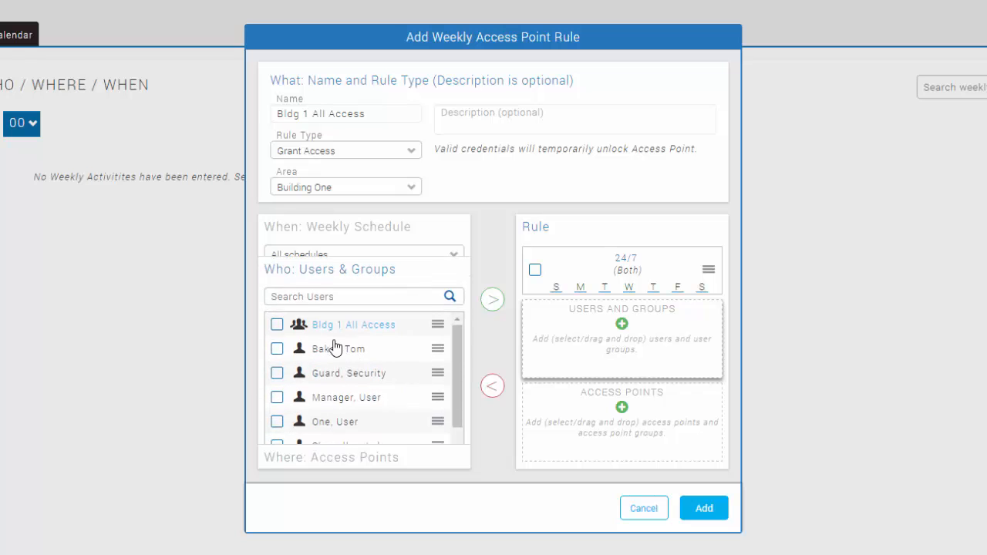
pyautogui.moveTo(331, 310); pyautogui.dragTo(586, 338)
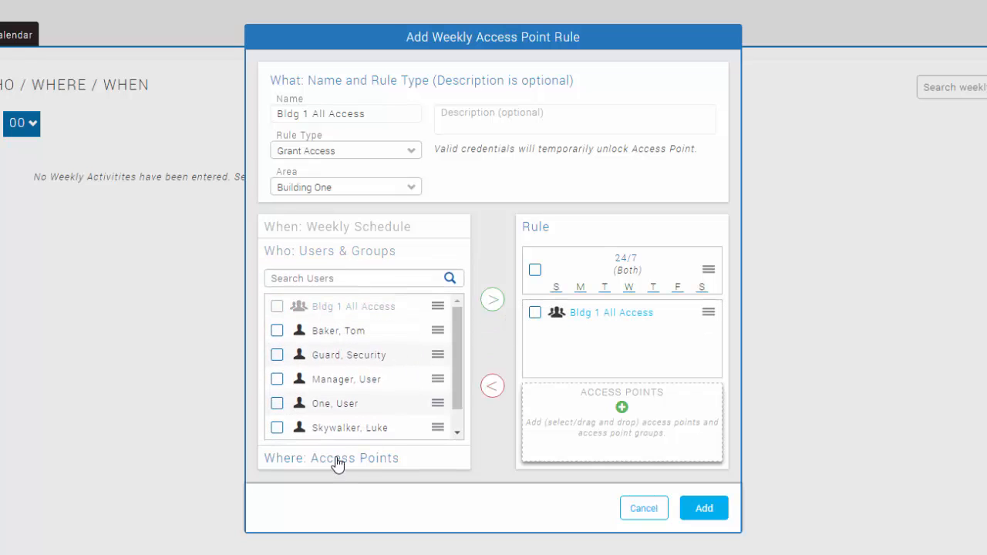
pyautogui.click(337, 461)
pyautogui.moveTo(324, 333); pyautogui.dragTo(602, 416)
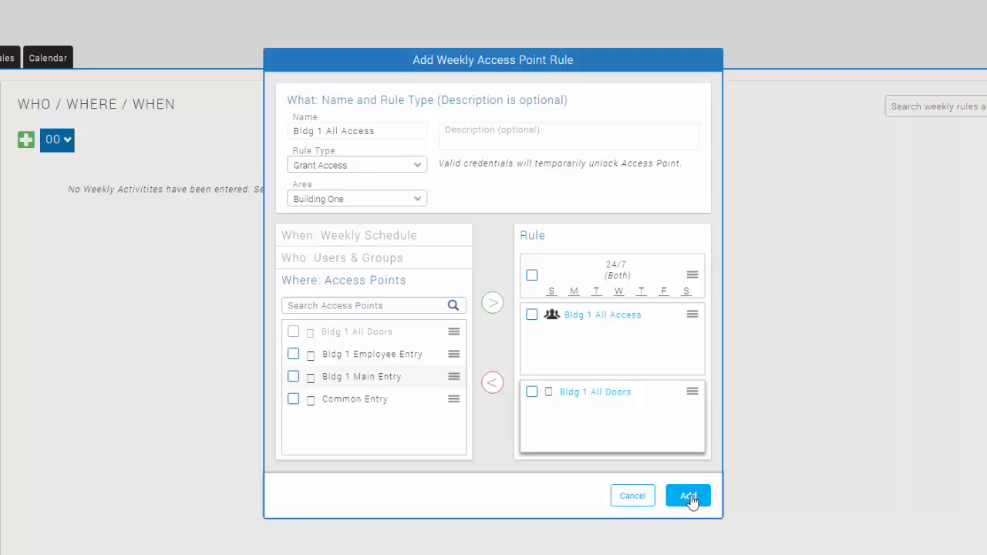
pyautogui.click(688, 497)
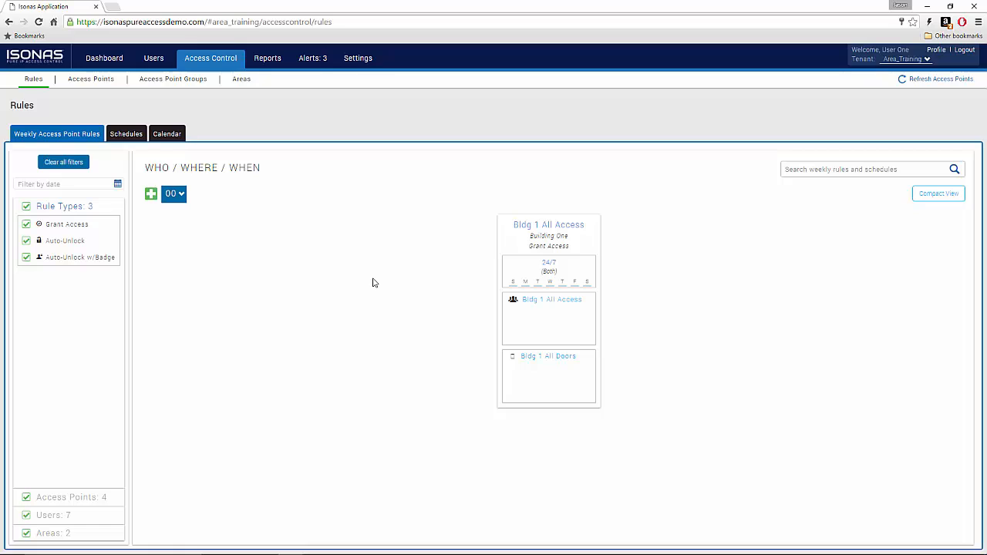
# Step: Toggle the Building One area filter off and on to confirm the rule's area, then open the Dashboard
pyautogui.click(78, 533)
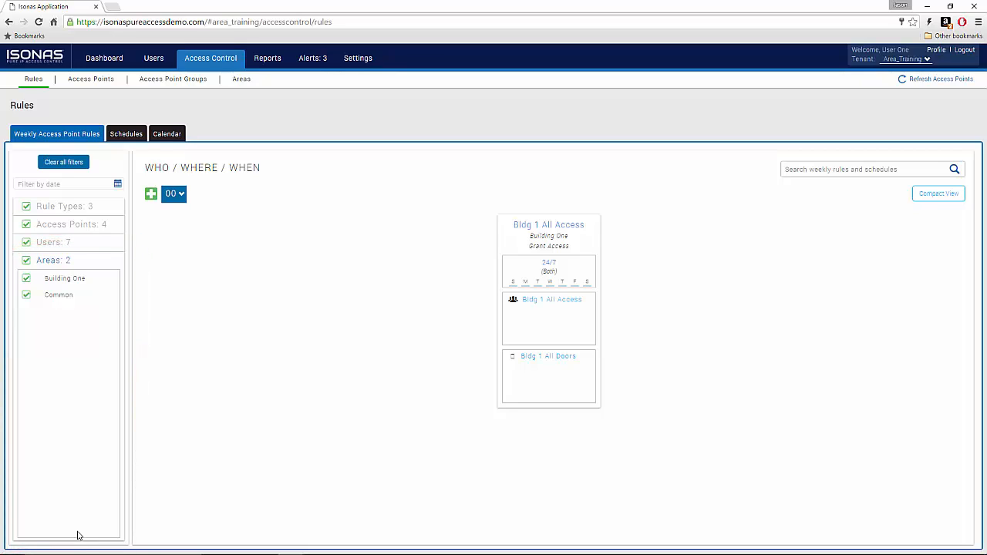
pyautogui.click(27, 282)
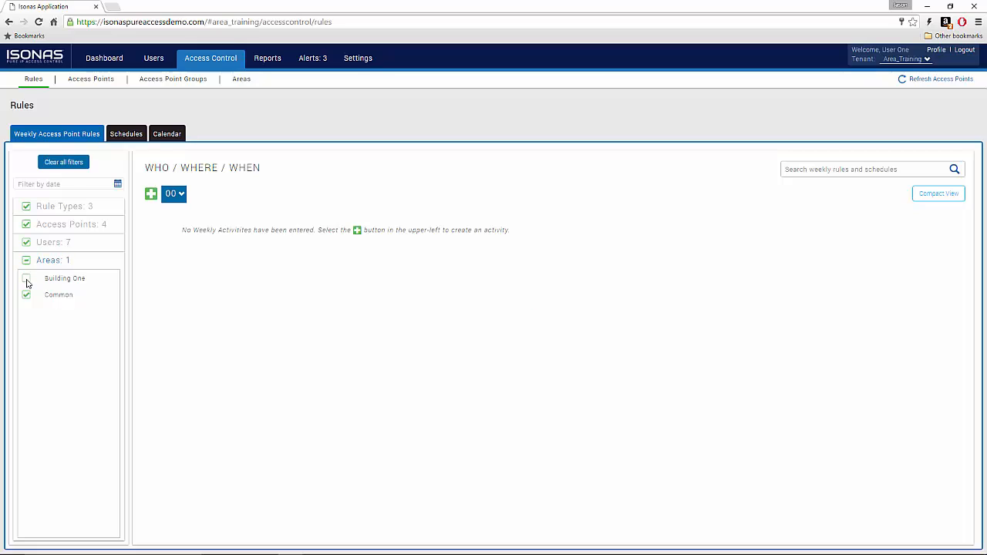
pyautogui.click(26, 282)
pyautogui.click(26, 283)
pyautogui.click(26, 283)
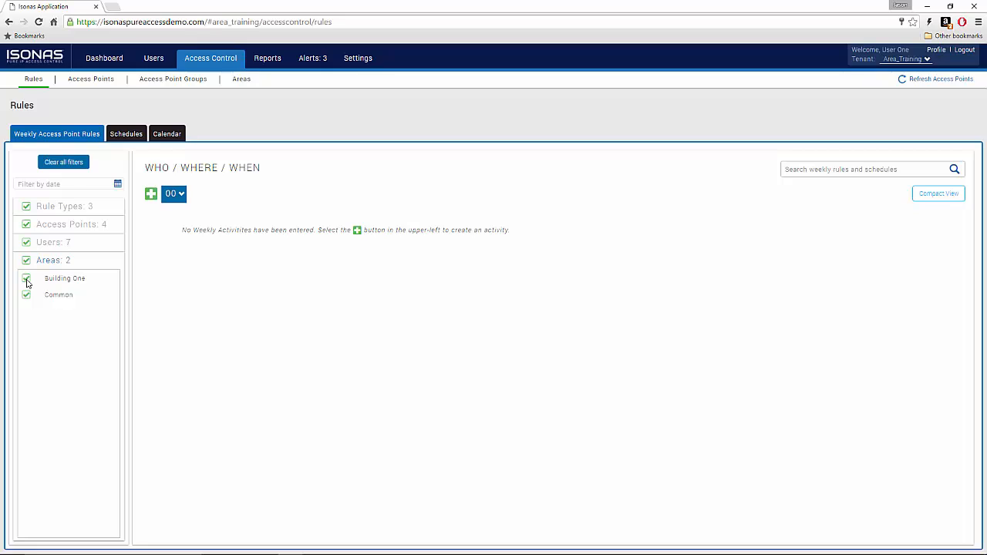
pyautogui.click(54, 208)
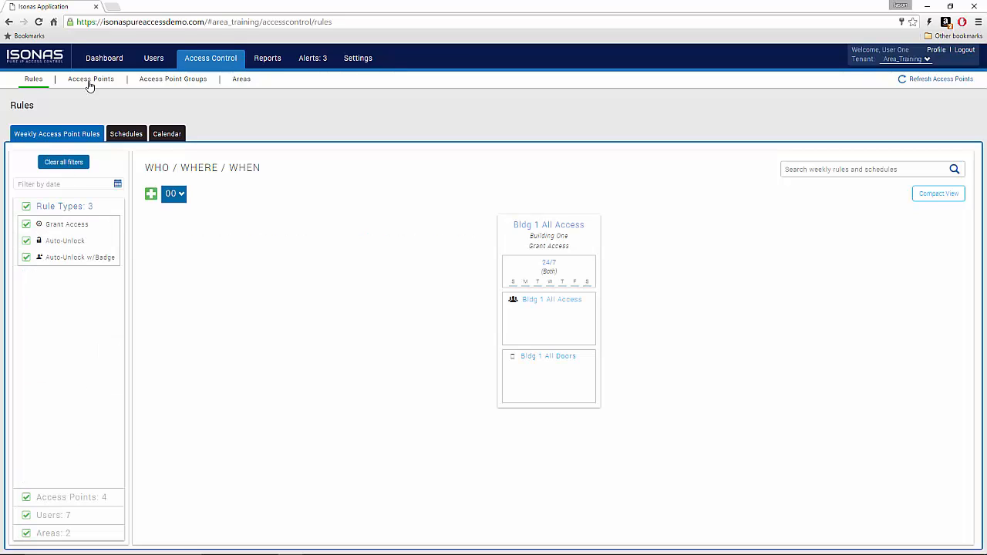
pyautogui.click(101, 61)
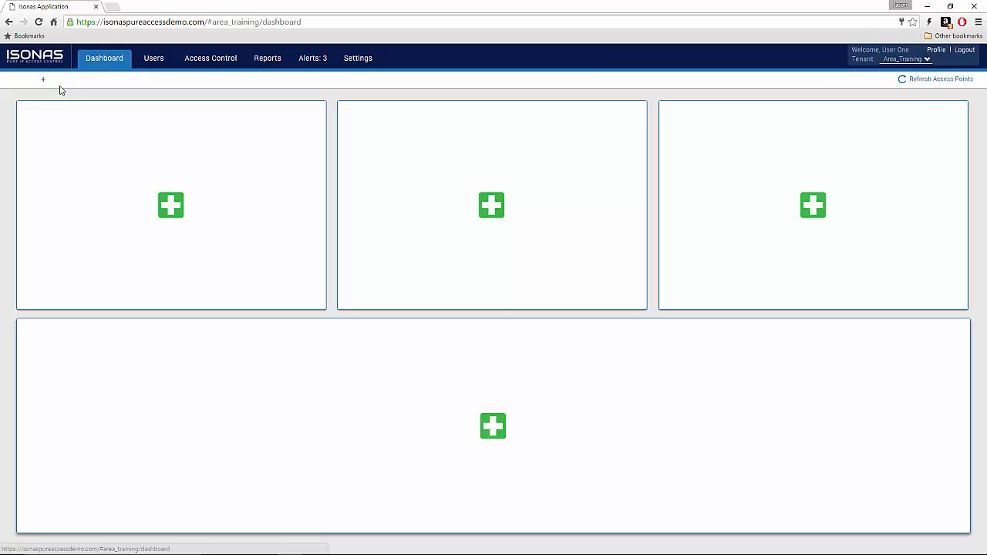
# Step: Create a Building 1 dashboard and add a Single Access Point widget for Common Entry
pyautogui.click(42, 80)
pyautogui.click(472, 269)
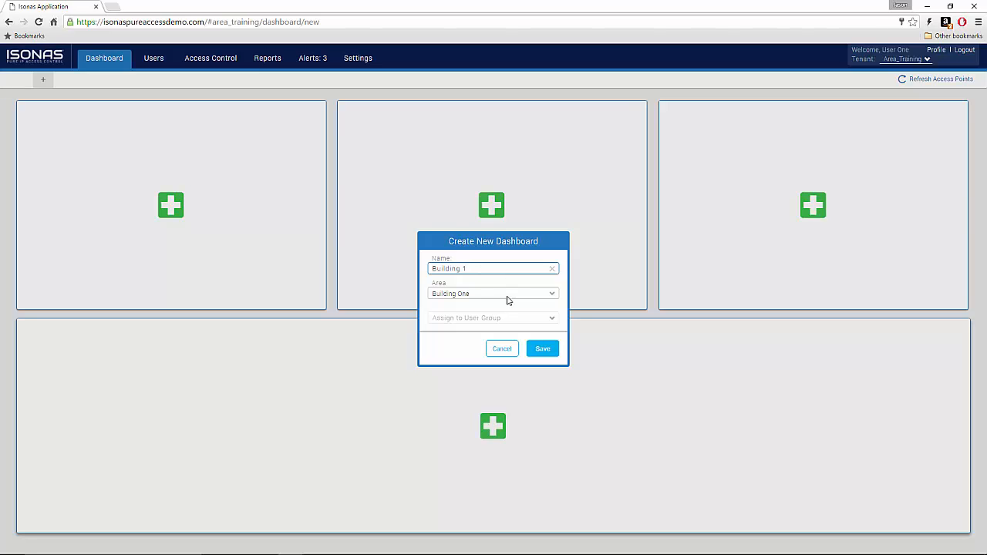
pyautogui.click(542, 349)
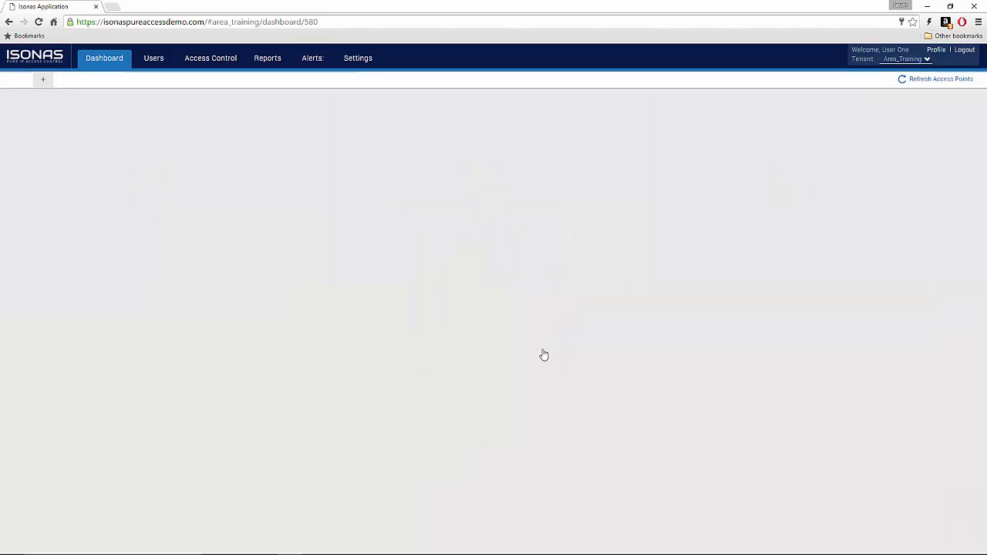
pyautogui.click(170, 206)
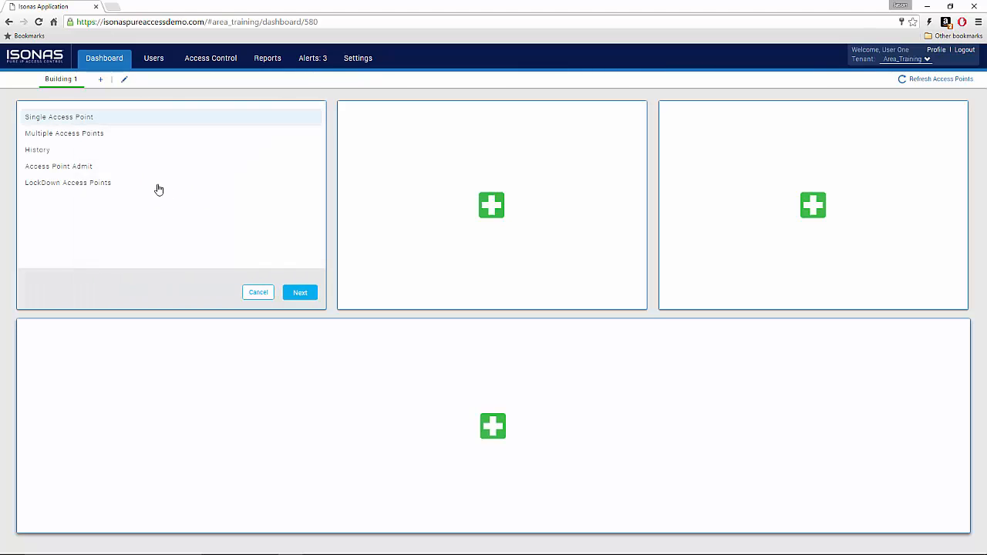
pyautogui.click(294, 299)
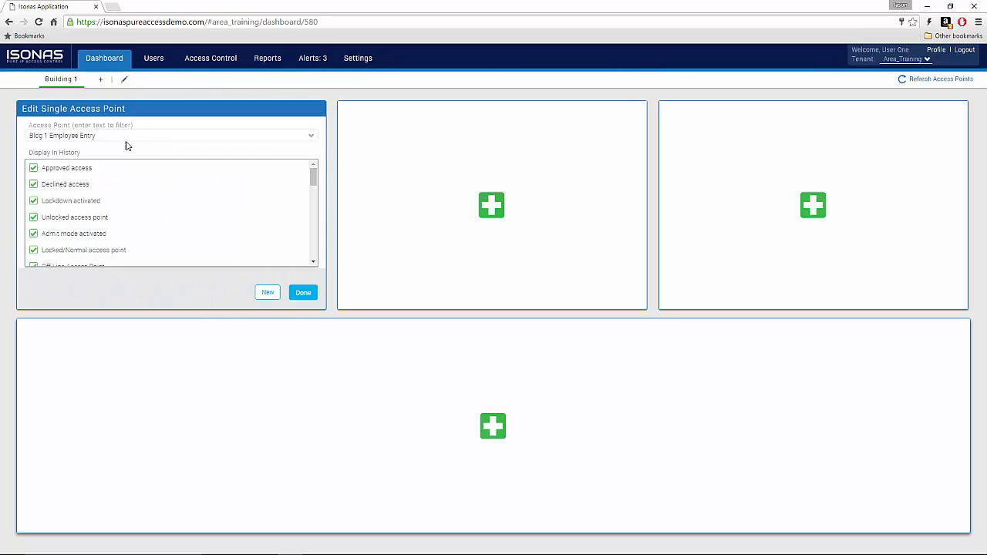
pyautogui.click(121, 136)
pyautogui.click(108, 162)
pyautogui.click(304, 296)
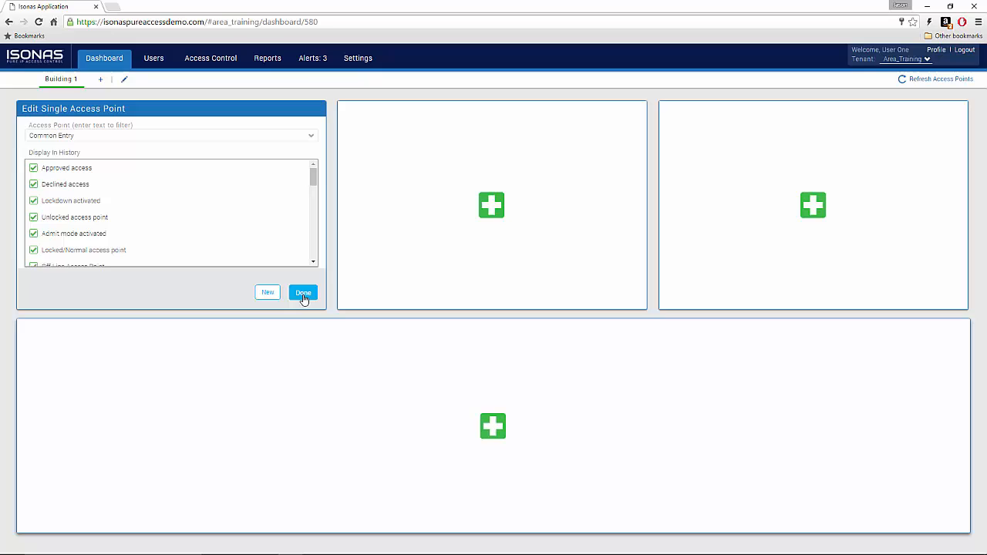
# Step: Add Single Access Point widgets for Bldg 1 Main Entry and Bldg 1 Employee Entry
pyautogui.click(492, 207)
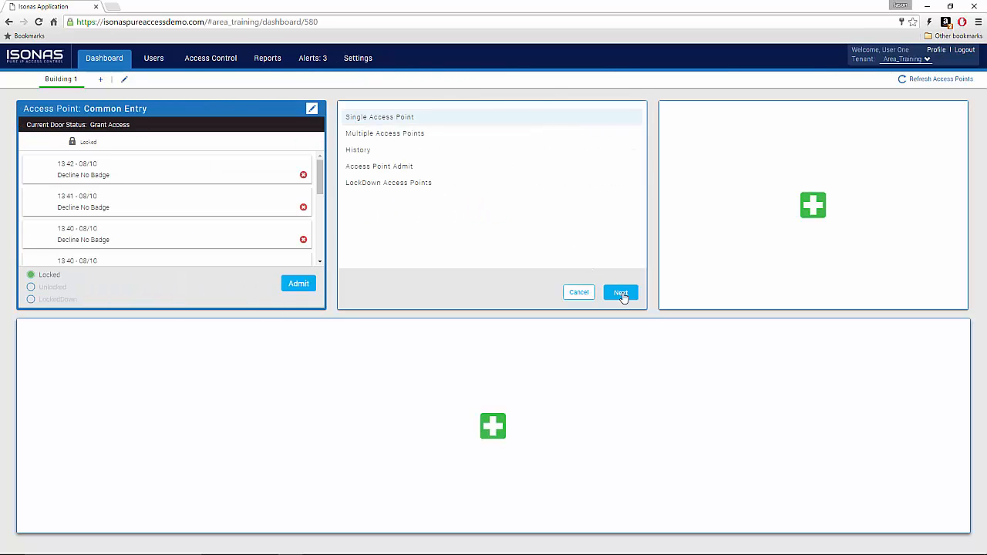
pyautogui.click(623, 293)
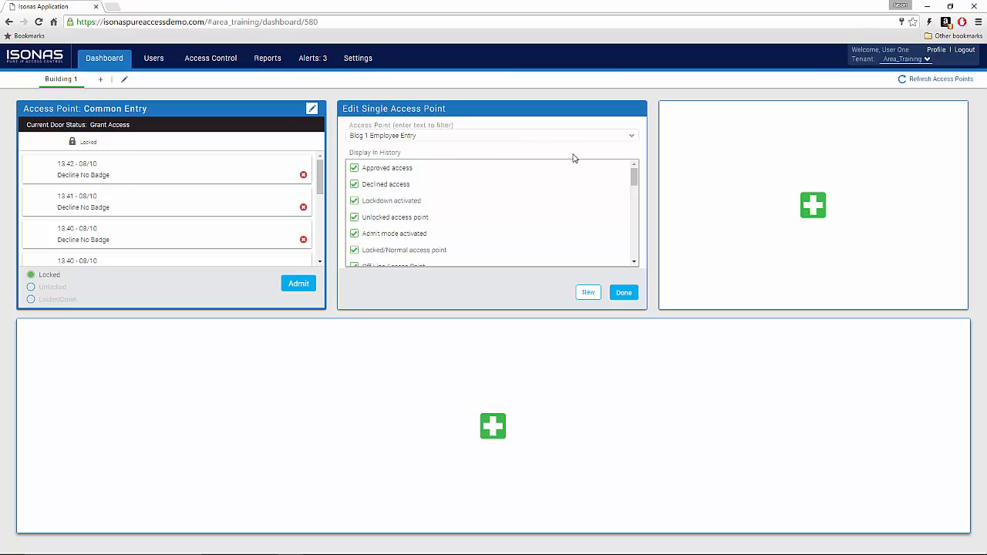
pyautogui.click(632, 135)
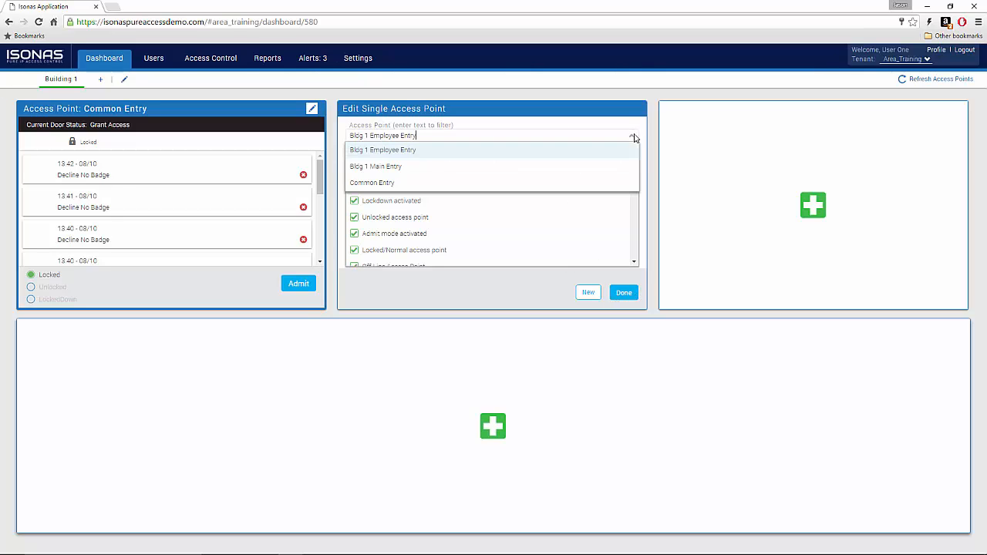
pyautogui.click(611, 168)
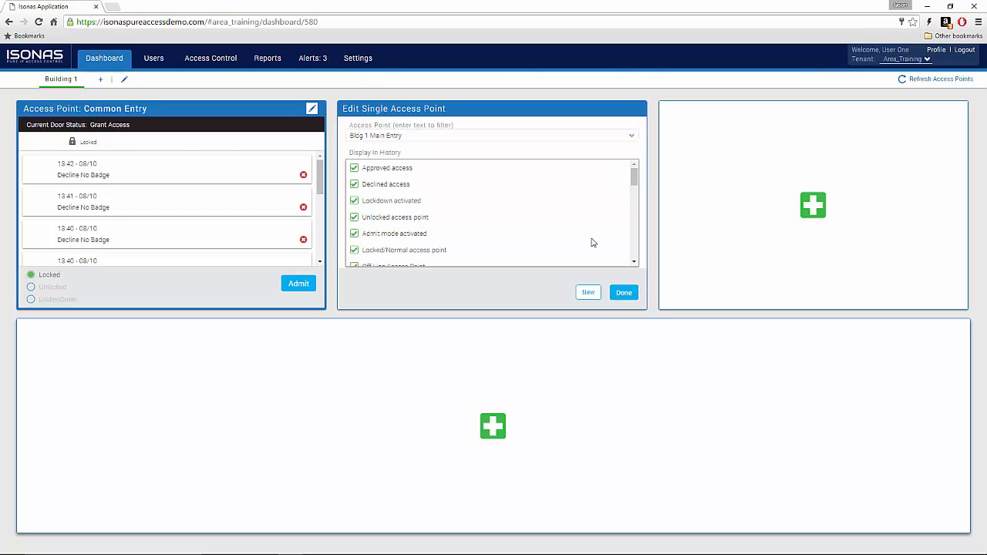
pyautogui.click(624, 292)
pyautogui.click(808, 202)
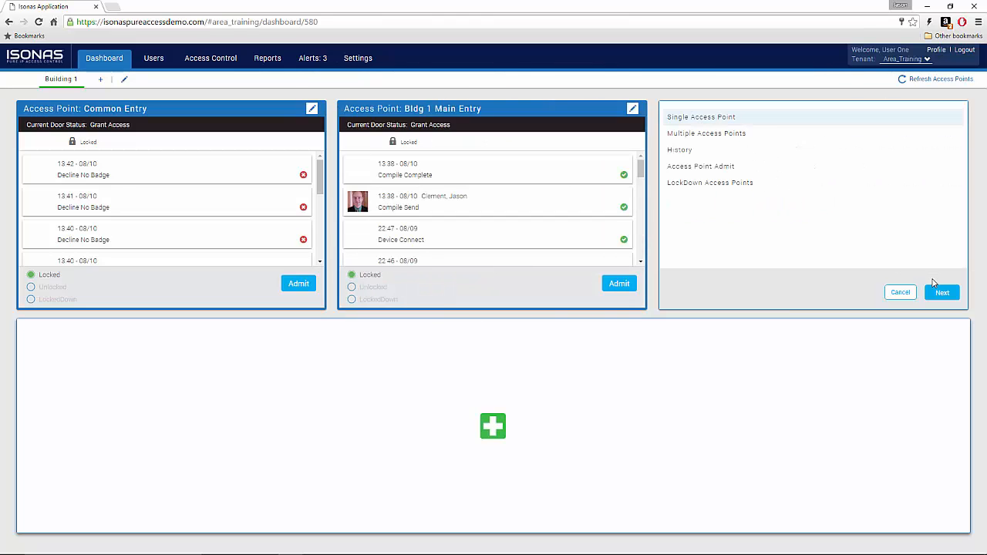
pyautogui.click(942, 292)
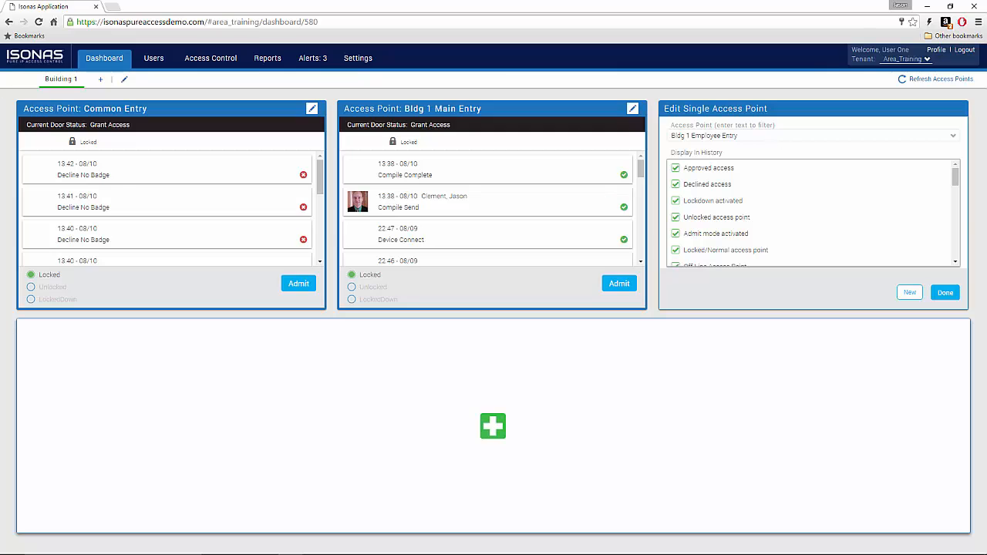
pyautogui.click(946, 293)
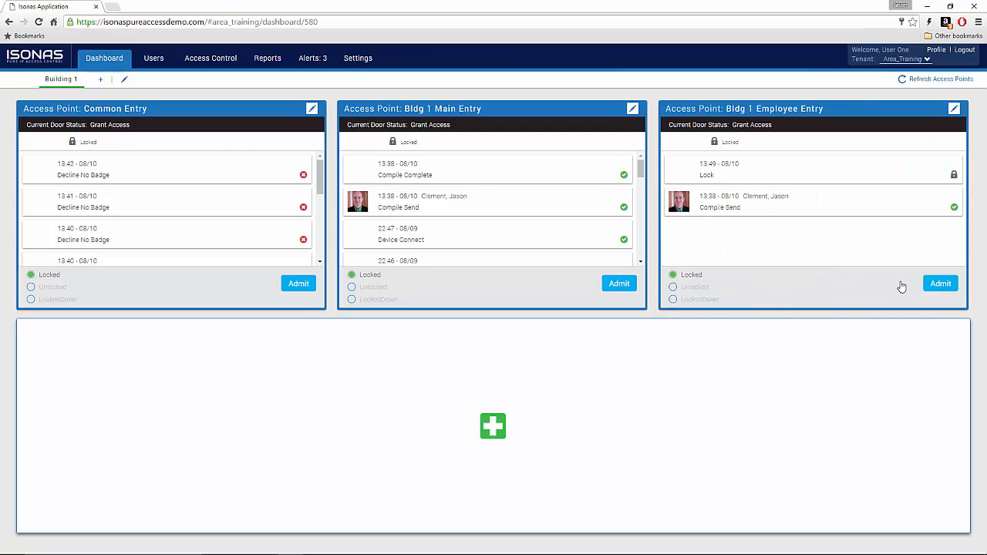
# Step: Add a History widget excluding Bldg 2 Employee Entry and Bldg 2 Main Entry, then refresh access points
pyautogui.click(492, 426)
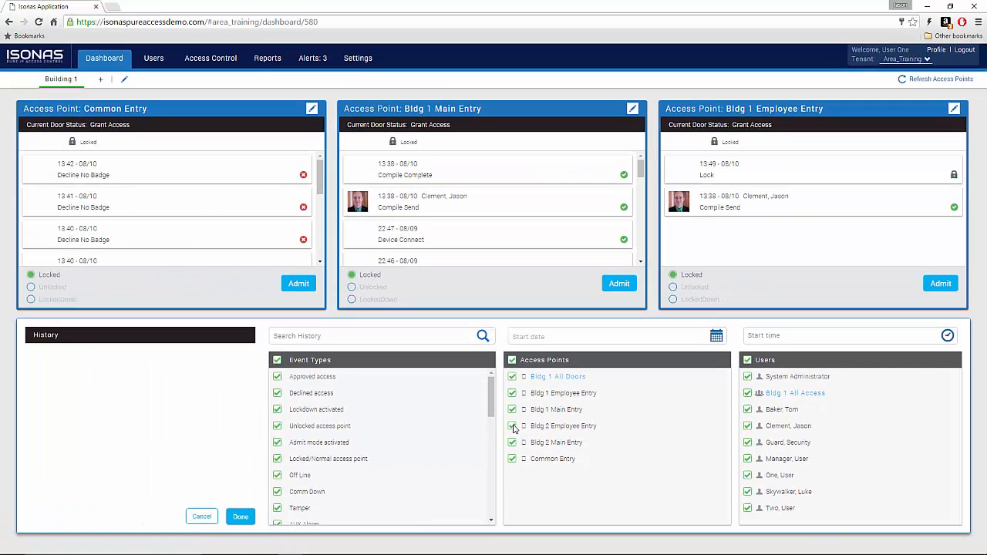
pyautogui.click(513, 427)
pyautogui.click(512, 443)
pyautogui.click(241, 517)
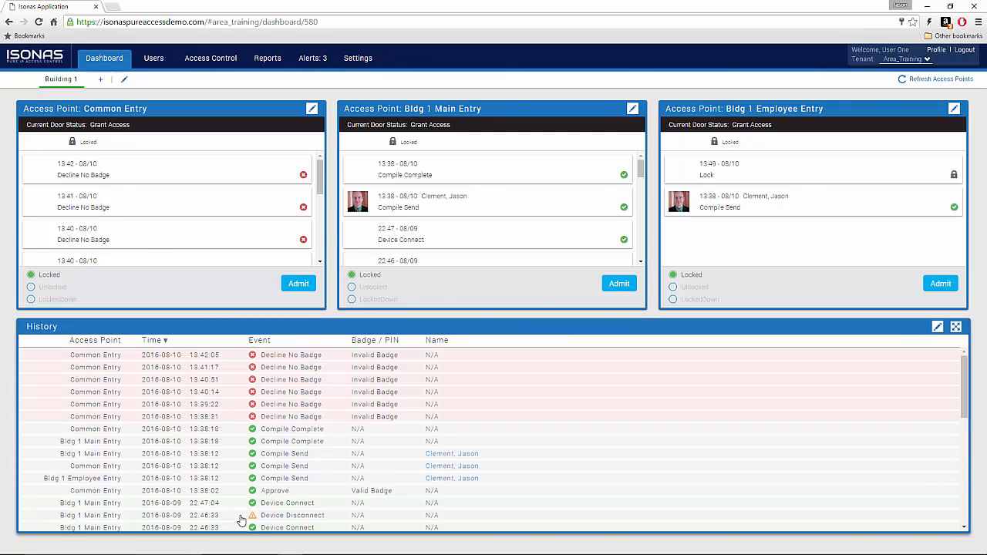
pyautogui.click(938, 80)
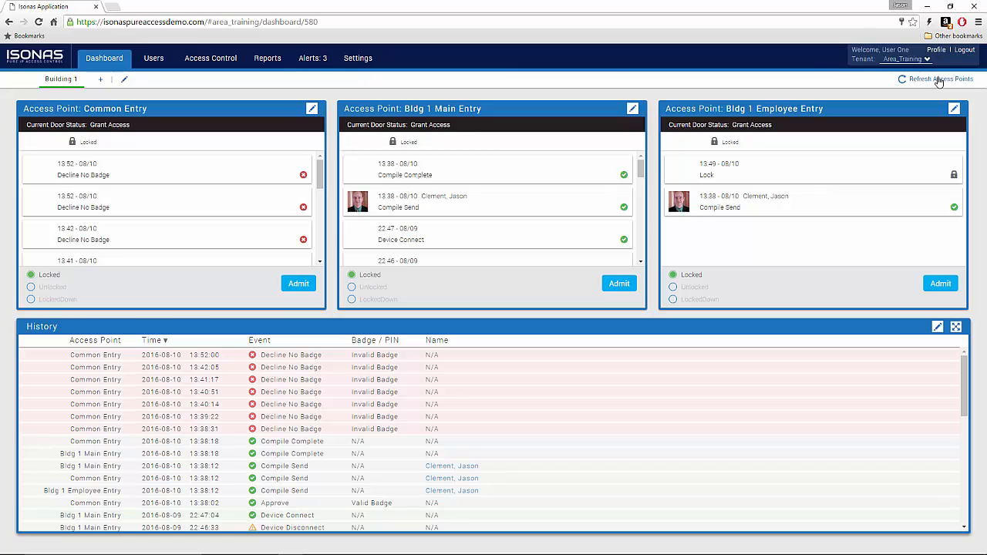
# Step: Refresh the access points so the 13:53 Decline No Badge events show in the widgets and History
pyautogui.click(939, 80)
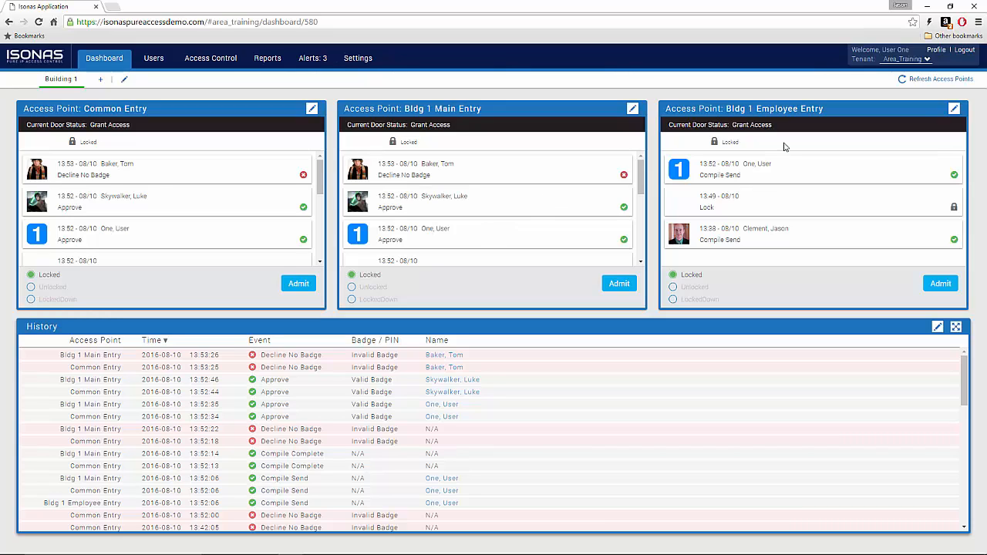
# Step: Log out and sign back in with the second, area-limited user's e-mail and password
pyautogui.click(967, 51)
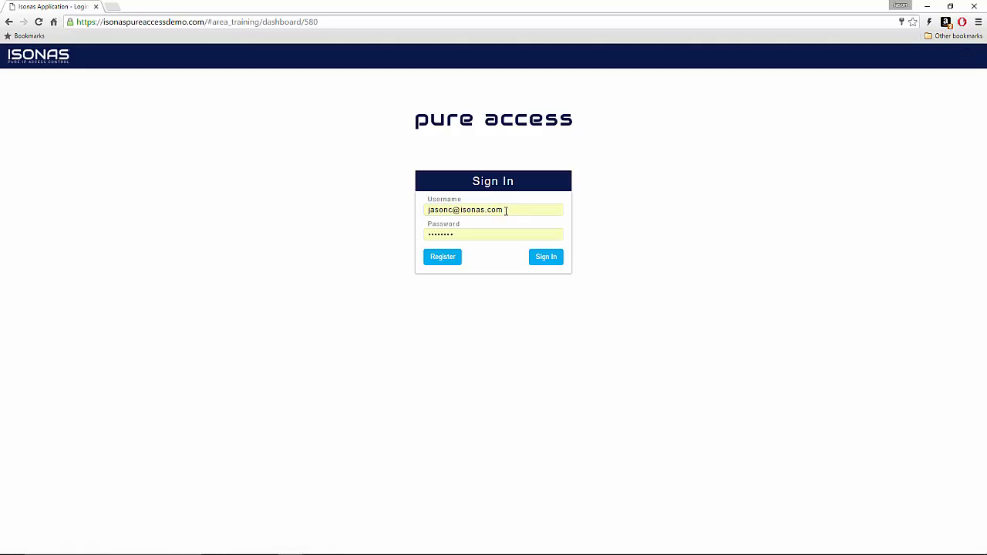
pyautogui.moveTo(506, 210); pyautogui.dragTo(386, 220)
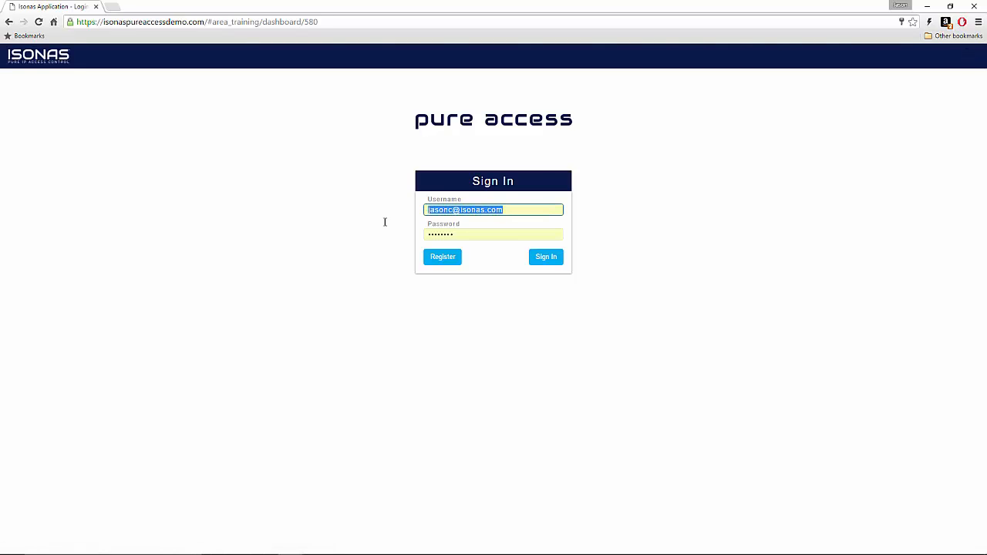
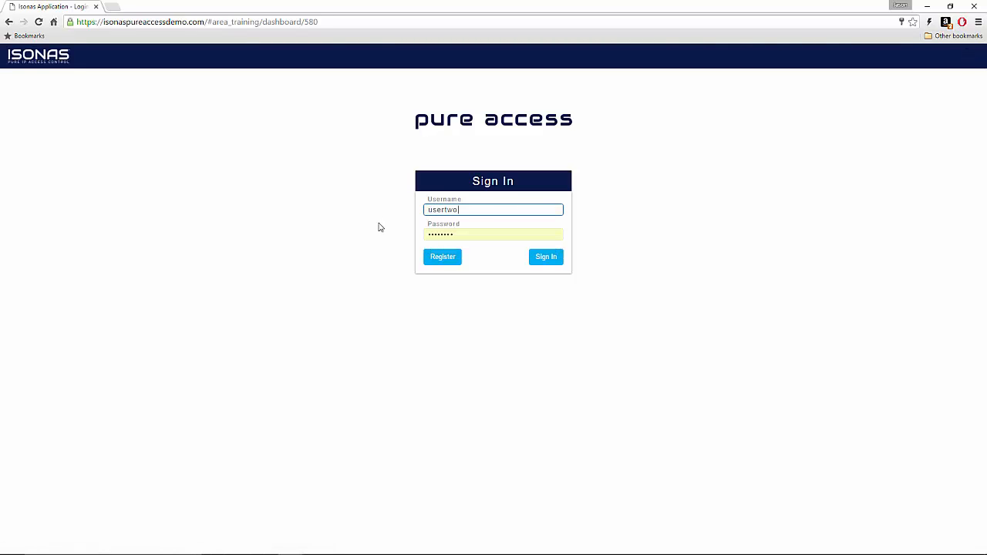
pyautogui.press('Tab')
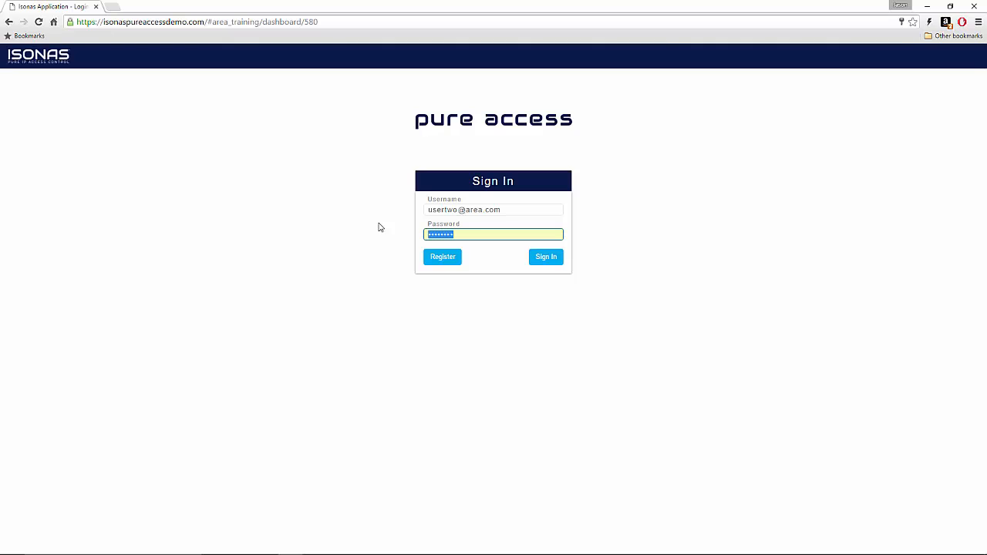
pyautogui.write('p')
pyautogui.click(542, 263)
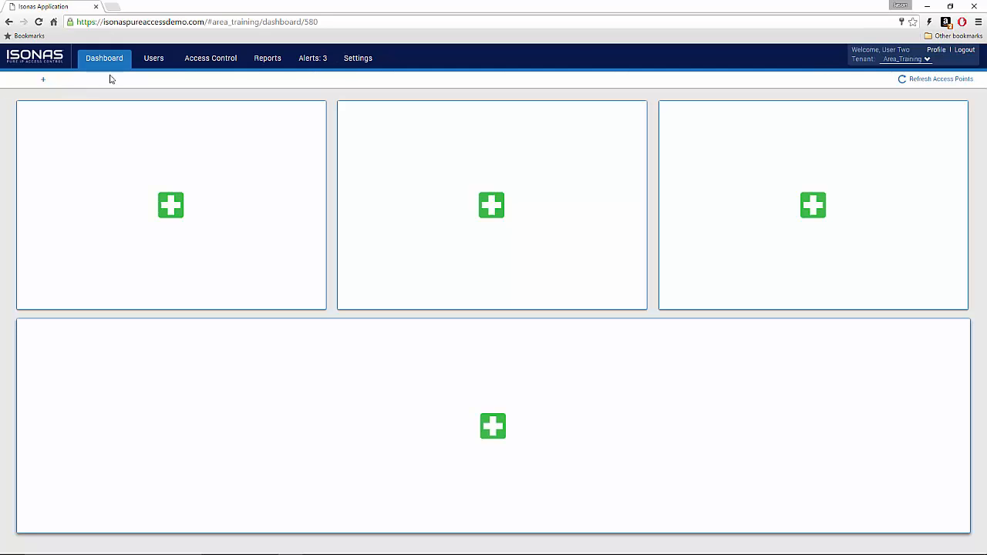
# Step: Browse Users, Access Control rules, Schedules, Access Points and Access Point Groups, ending on User Groups
pyautogui.click(153, 62)
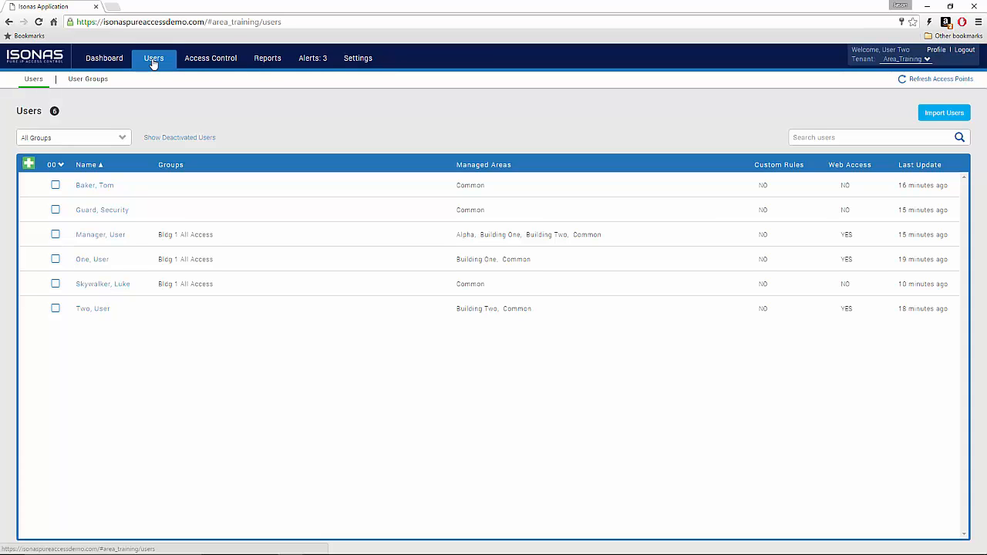
pyautogui.click(214, 62)
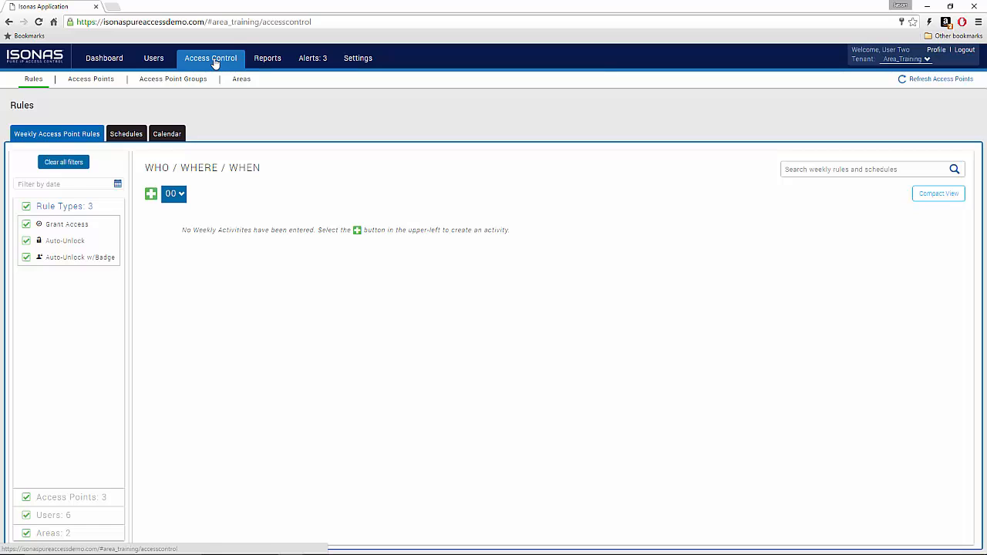
pyautogui.click(123, 139)
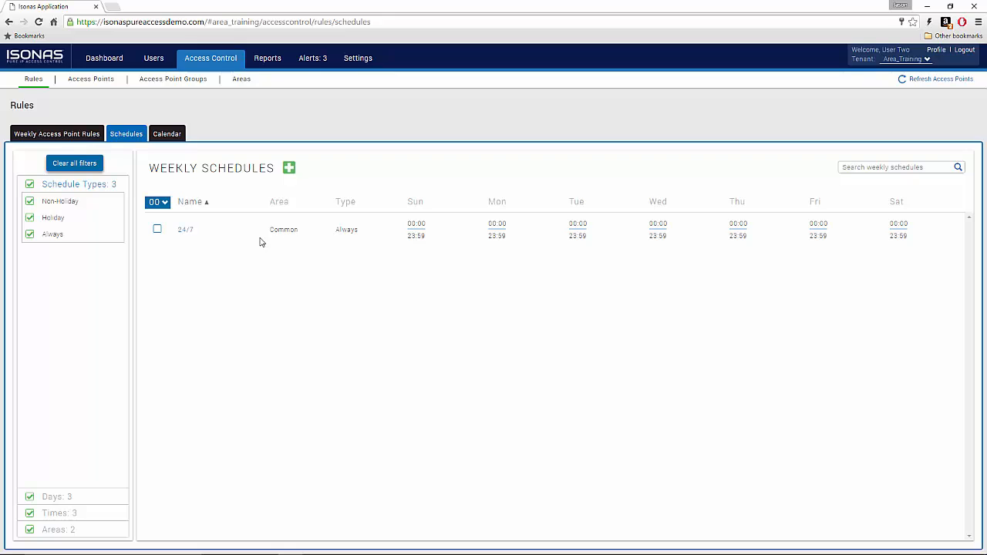
pyautogui.click(91, 79)
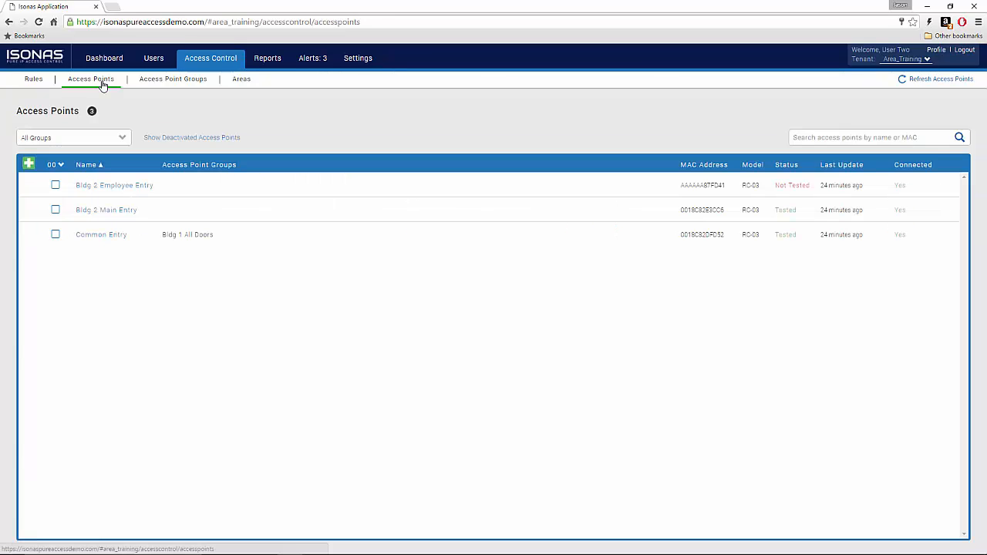
pyautogui.click(163, 80)
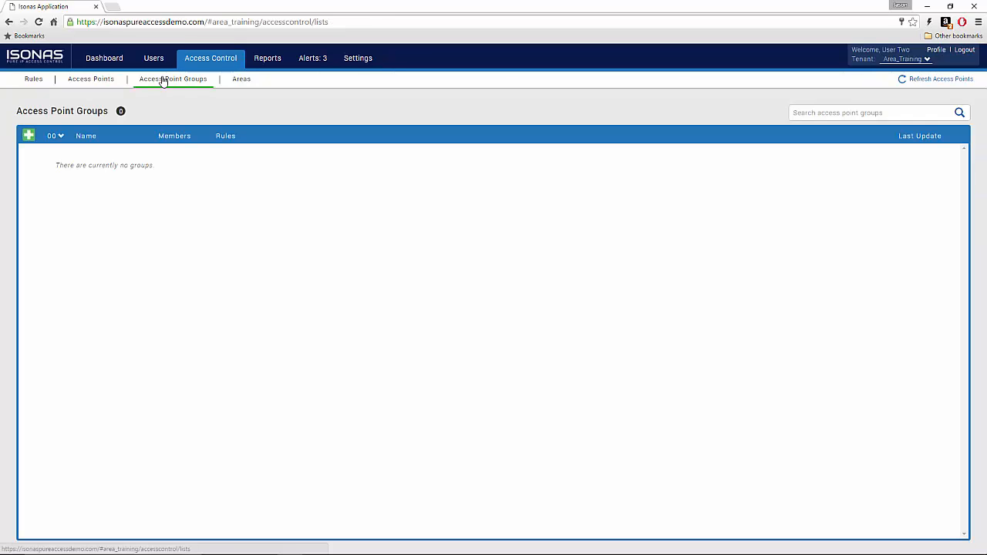
pyautogui.click(110, 83)
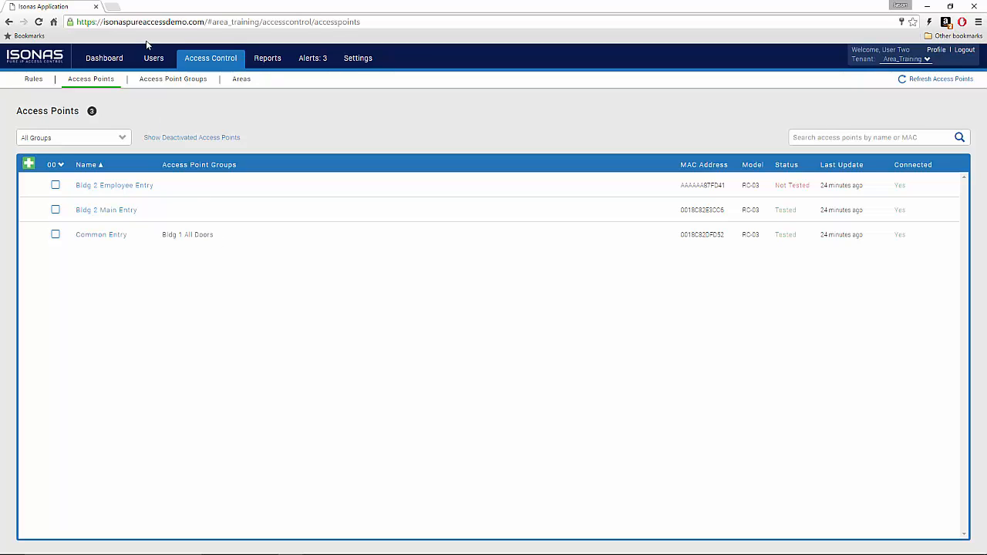
pyautogui.click(152, 60)
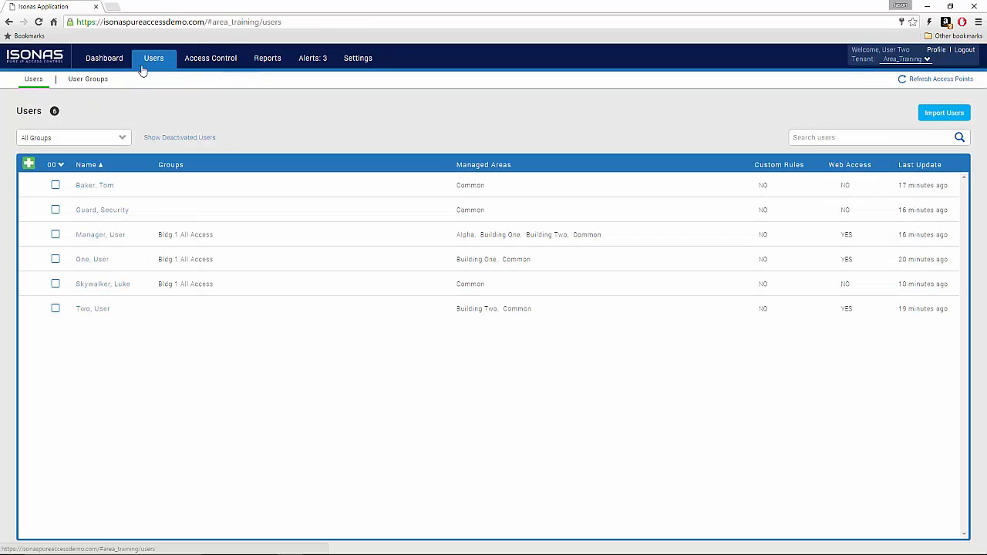
pyautogui.click(87, 79)
# Step: Create a new user group named 'Bldg 2 All Access'
pyautogui.click(28, 141)
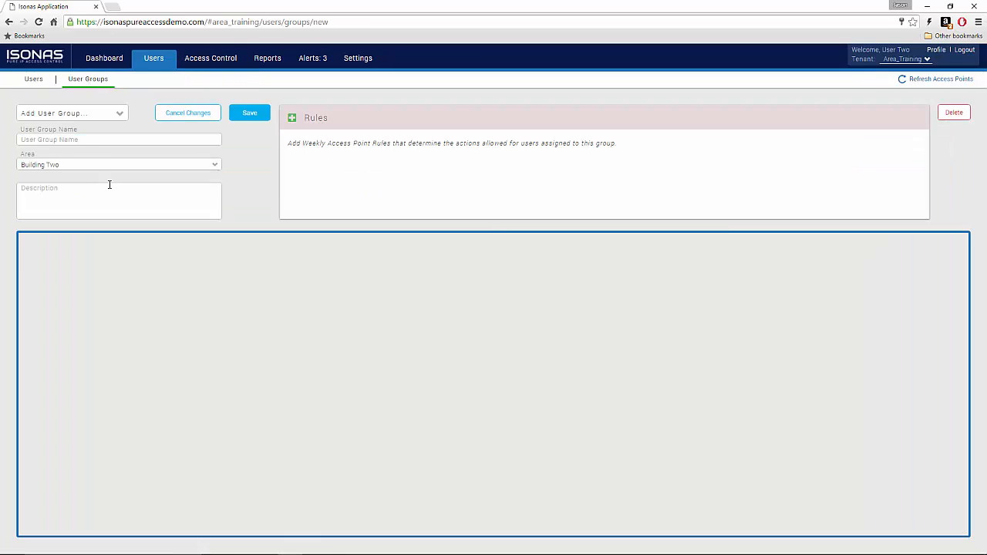
pyautogui.click(84, 140)
pyautogui.write('Bldg ')
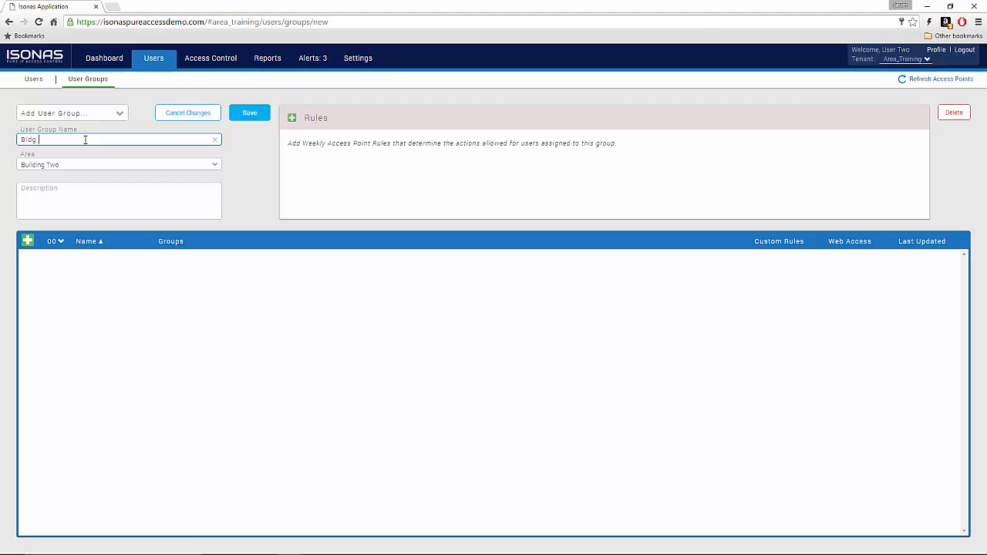
pyautogui.write('2 All Access')
# Step: Add three member users to the Bldg 2 All Access group and save it
pyautogui.click(28, 242)
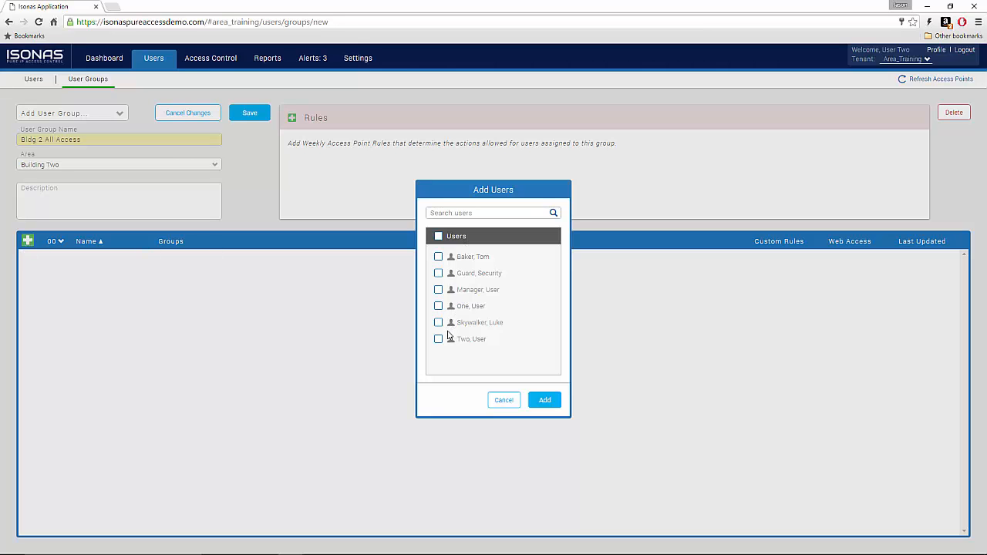
pyautogui.click(439, 339)
pyautogui.click(438, 290)
pyautogui.click(439, 257)
pyautogui.click(546, 401)
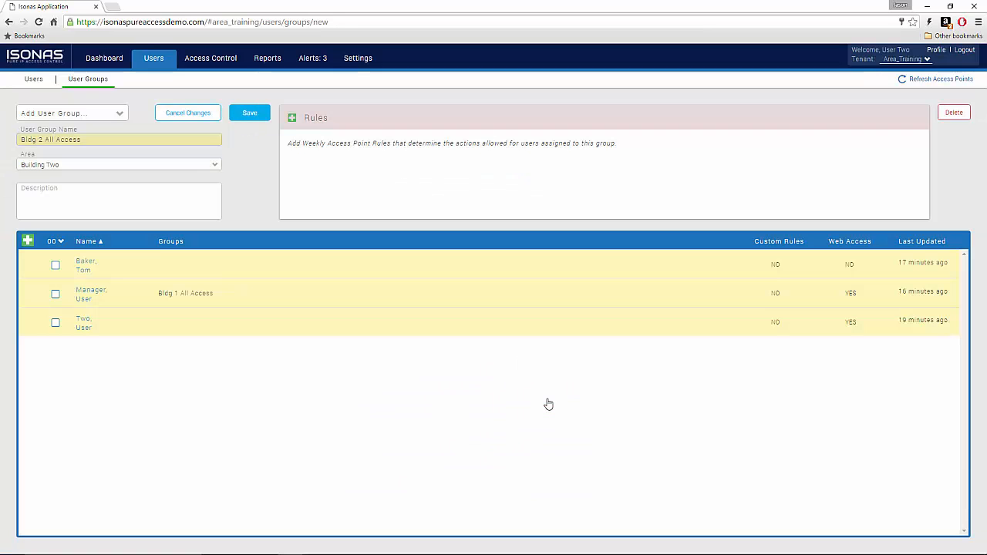
pyautogui.click(255, 117)
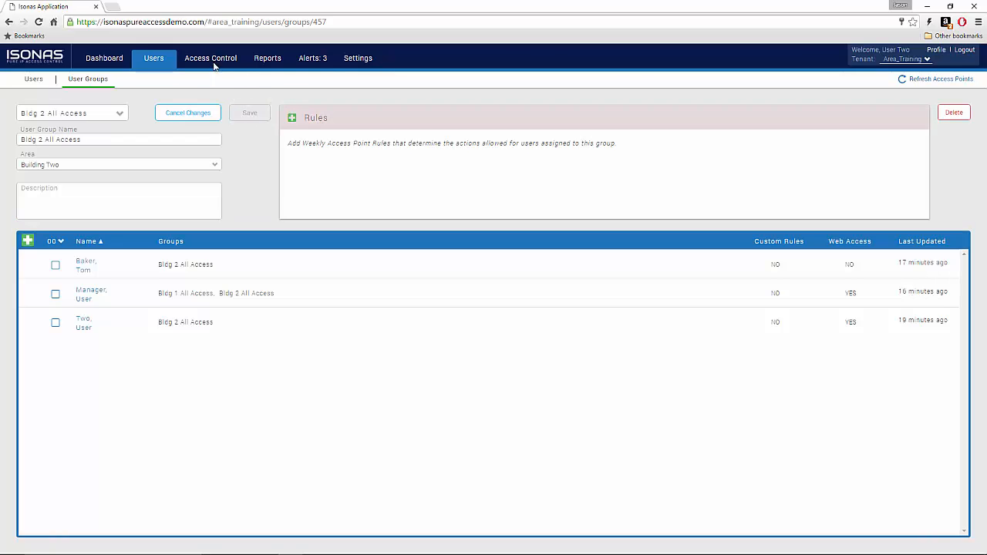
pyautogui.click(214, 65)
# Step: Start a new access point group named 'Bldg 2 All Doors'
pyautogui.click(190, 85)
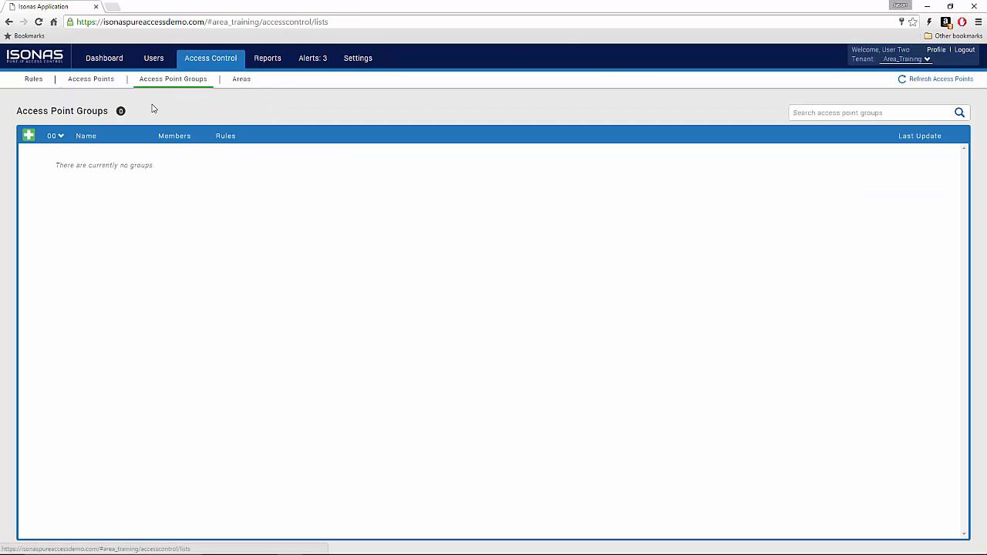
pyautogui.click(30, 136)
pyautogui.click(71, 138)
pyautogui.write('Bldg 2 All')
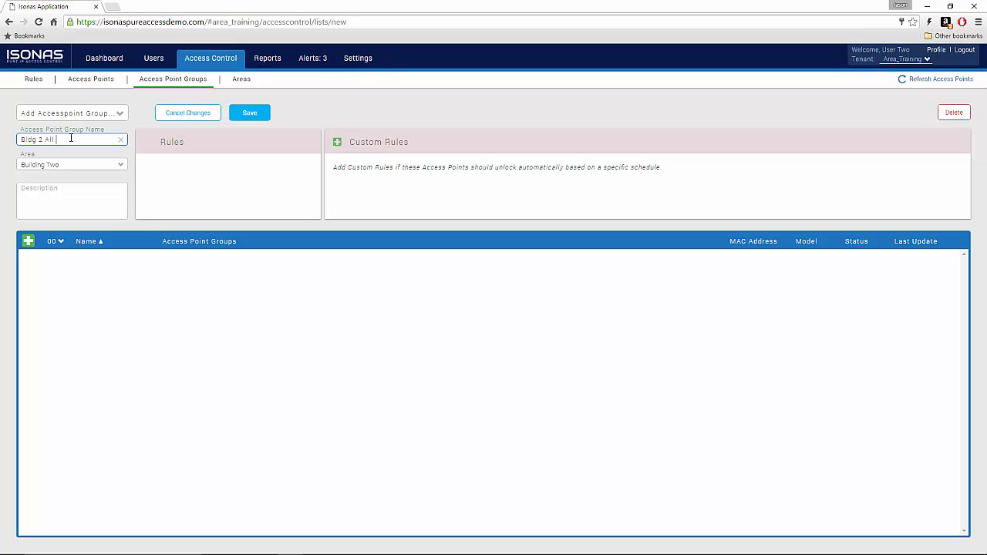
pyautogui.write(' Doors')
# Step: Add all three access points to Bldg 2 All Doors and save the group
pyautogui.click(28, 241)
pyautogui.click(438, 236)
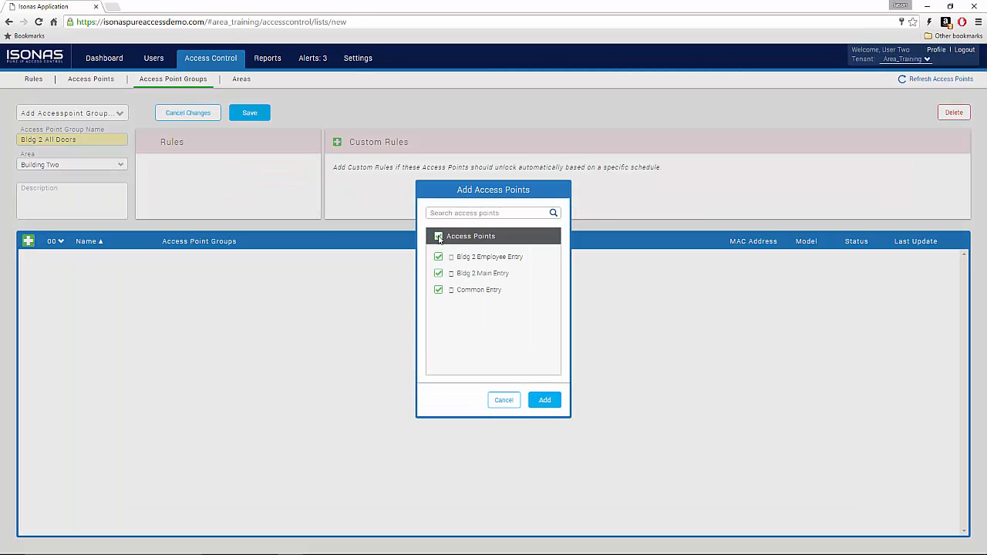
pyautogui.click(543, 399)
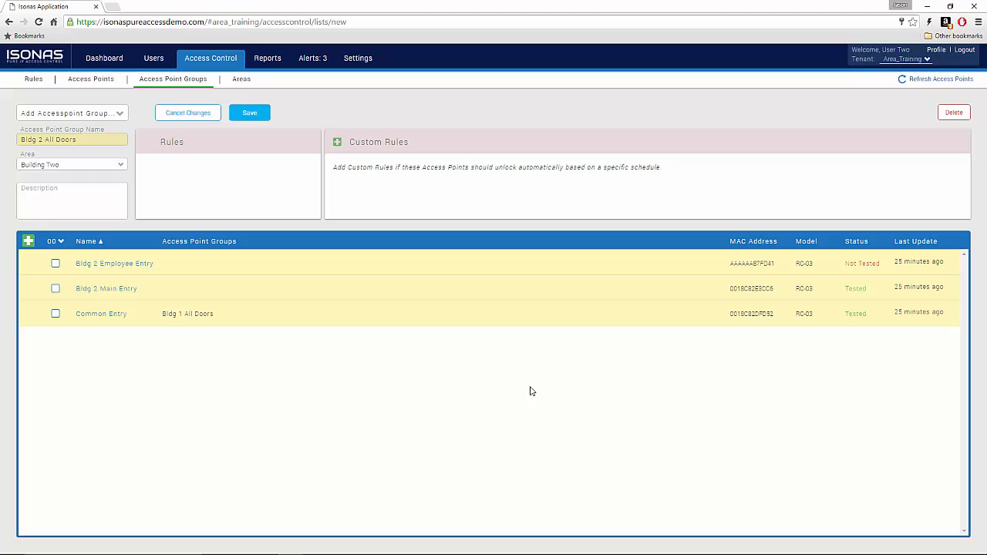
pyautogui.click(249, 114)
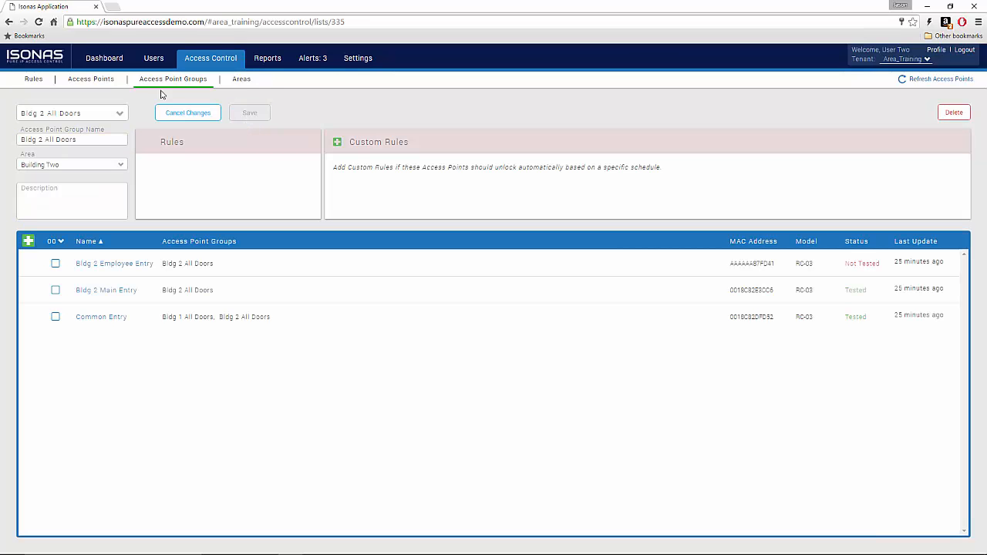
pyautogui.click(42, 82)
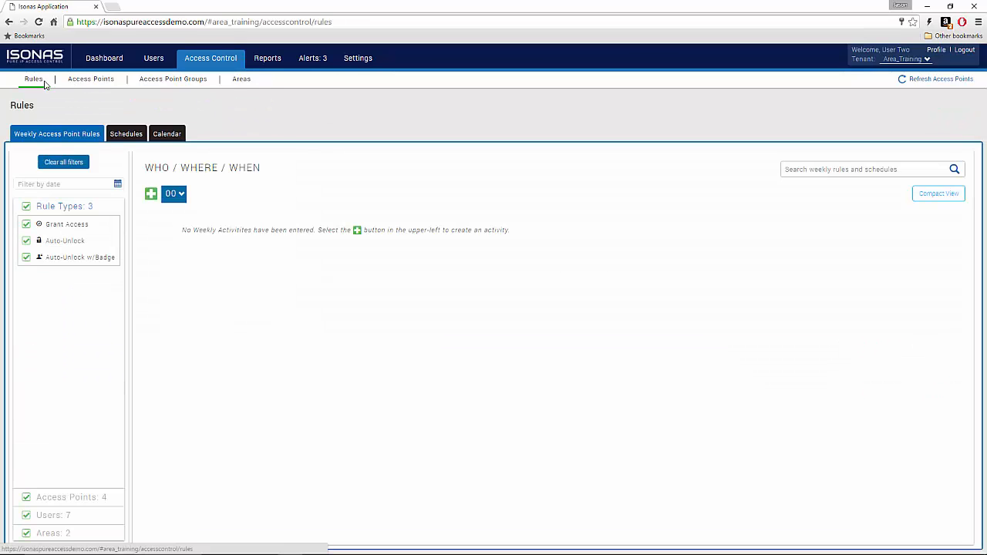
# Step: Start a new weekly rule named 'Bldg 2 All Access' of type Grant Access
pyautogui.click(151, 194)
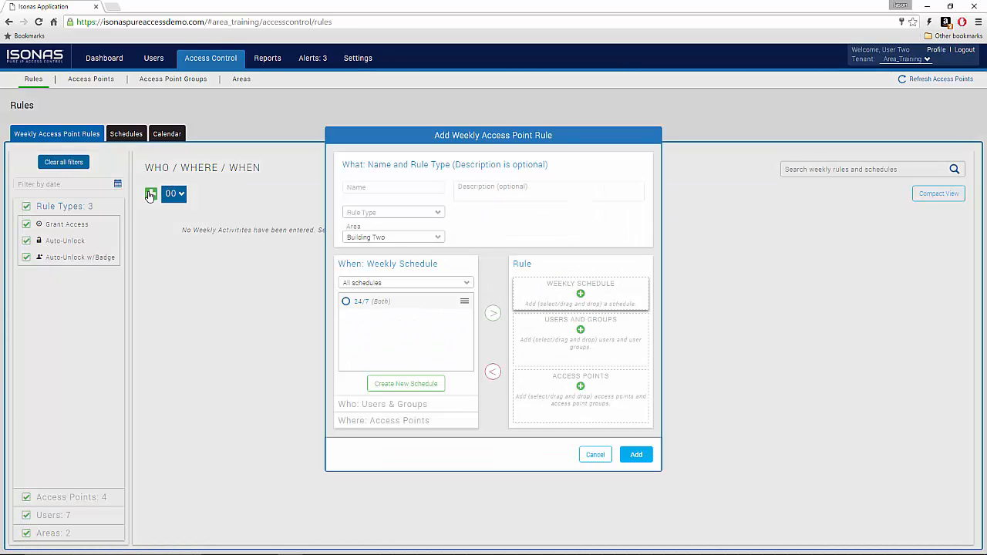
pyautogui.click(380, 189)
pyautogui.write('Bldg')
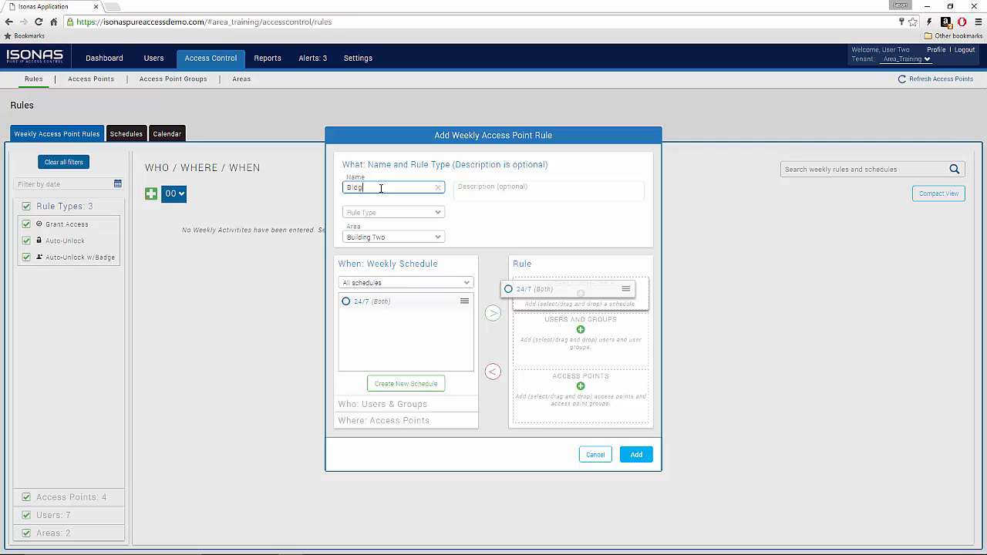
pyautogui.write(' 2 All Acce')
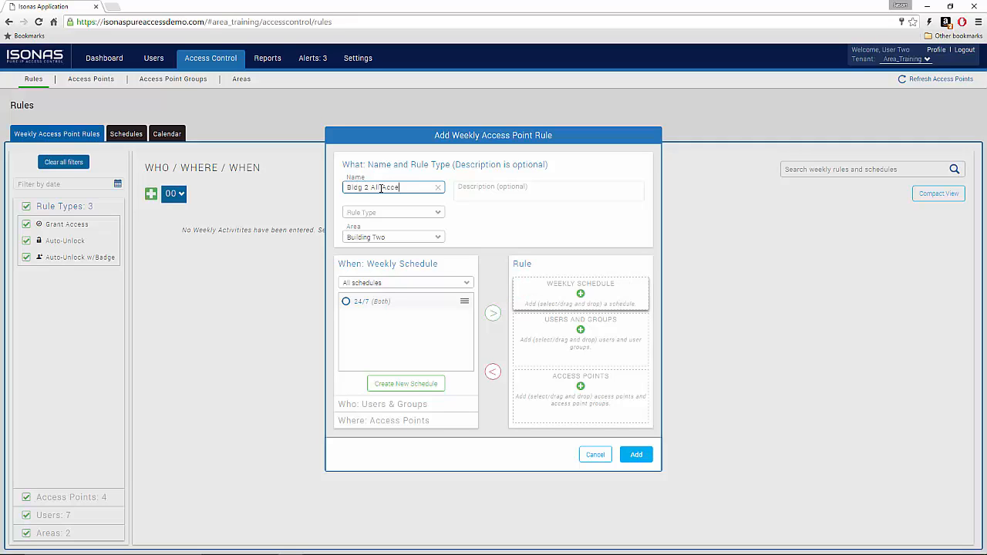
pyautogui.write('ss')
pyautogui.click(385, 212)
pyautogui.click(385, 226)
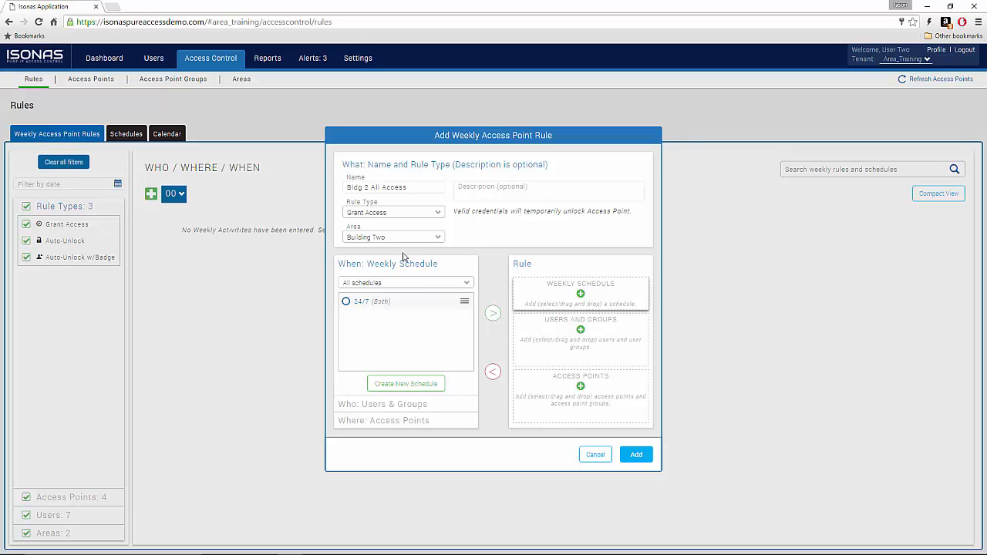
# Step: Assign the 24/7 schedule, Bldg 2 All Access group and Bldg 2 All Doors, then create the rule
pyautogui.moveTo(370, 308); pyautogui.dragTo(580, 292)
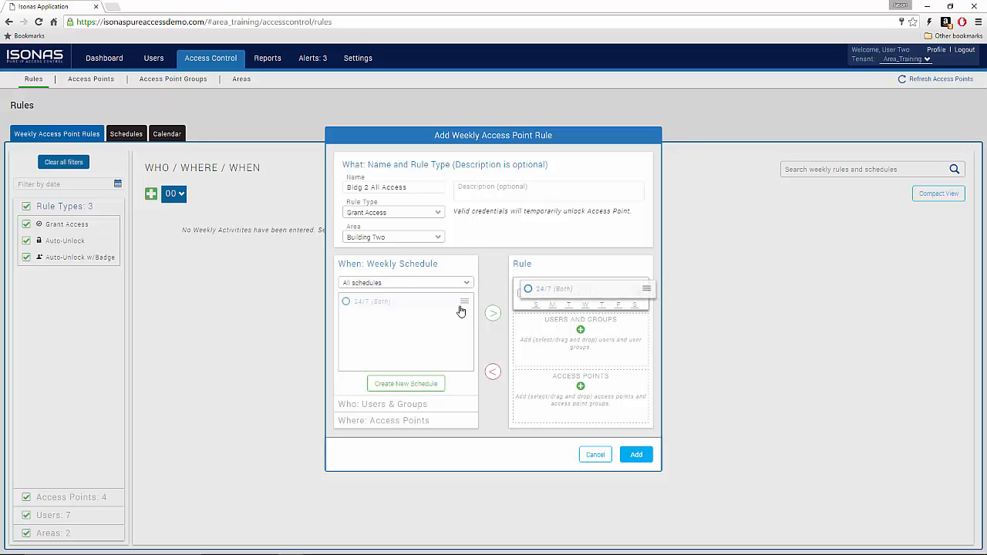
pyautogui.click(378, 405)
pyautogui.moveTo(453, 337); pyautogui.dragTo(579, 343)
pyautogui.click(409, 420)
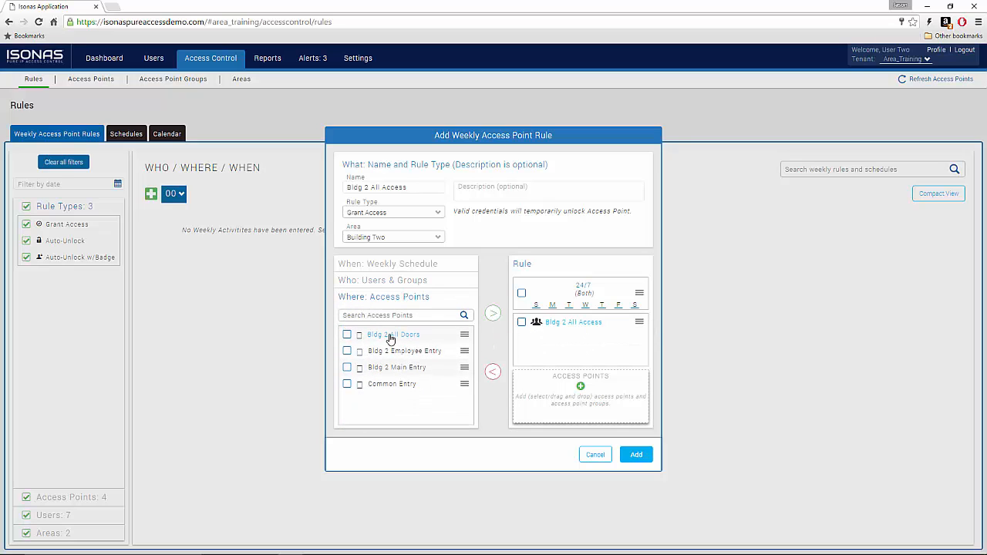
pyautogui.moveTo(391, 337); pyautogui.dragTo(585, 392)
pyautogui.click(637, 455)
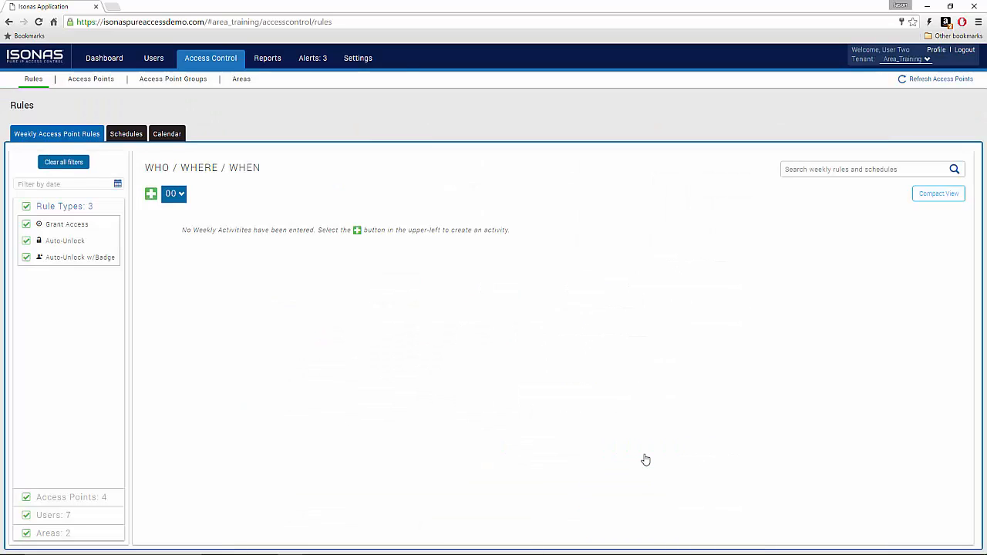
# Step: Add a Single Access Point widget for Common Entry to the first dashboard panel
pyautogui.click(110, 64)
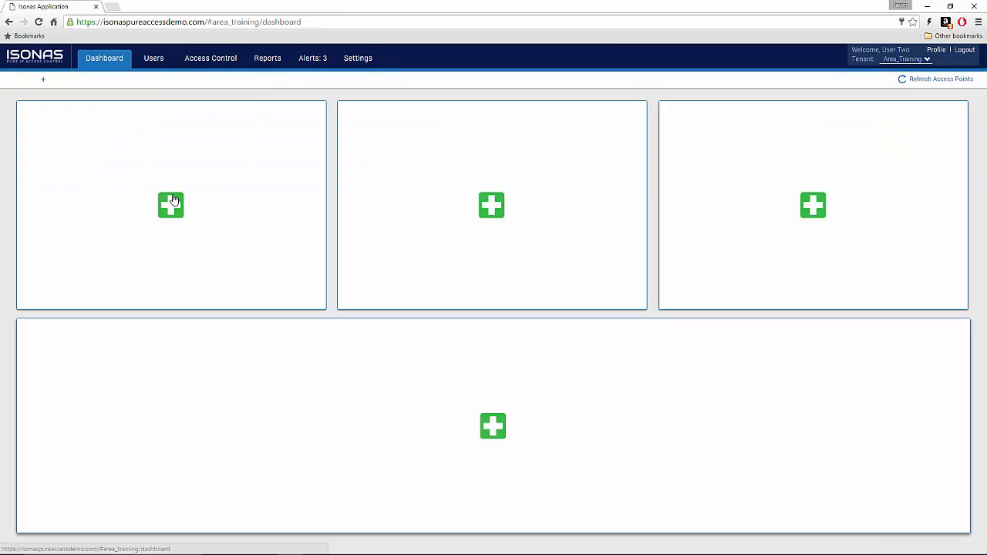
pyautogui.click(171, 205)
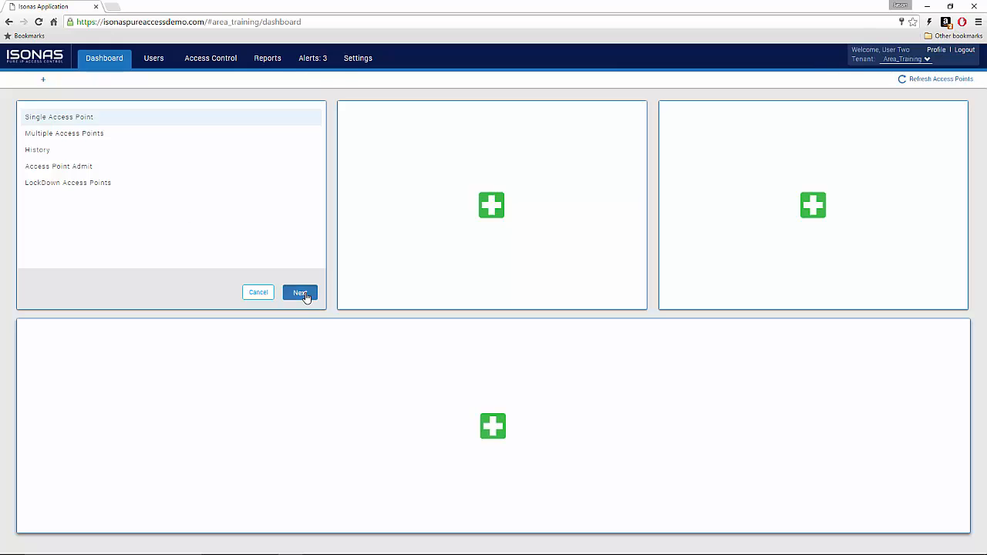
pyautogui.click(301, 293)
pyautogui.click(89, 137)
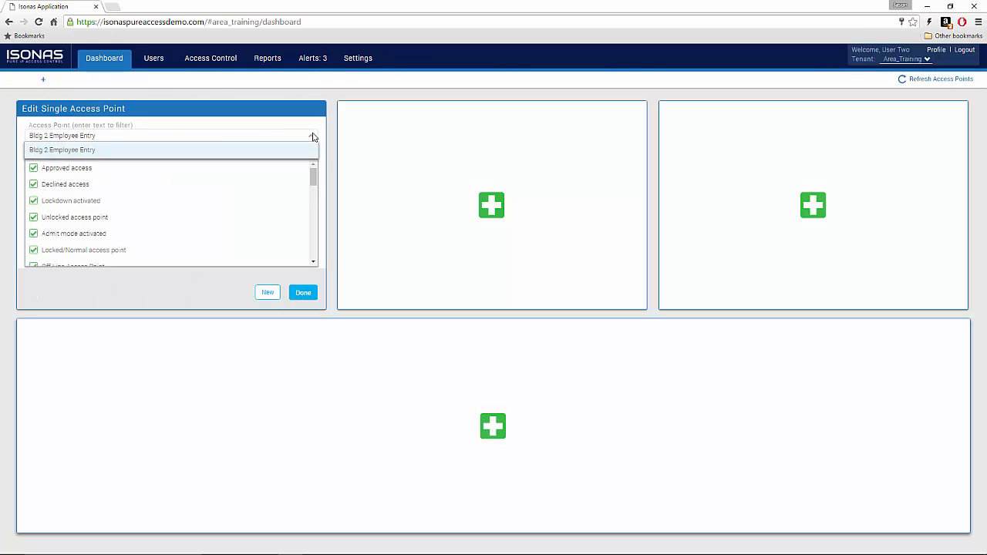
pyautogui.click(284, 180)
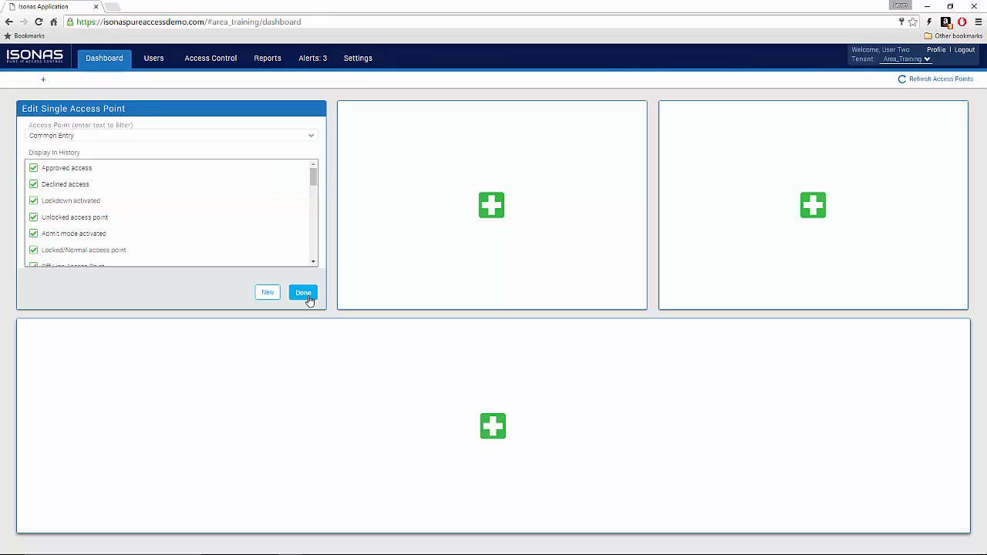
pyautogui.click(306, 295)
# Step: Add a Single Access Point widget for Bldg 2 Main Entry to the second panel
pyautogui.click(489, 207)
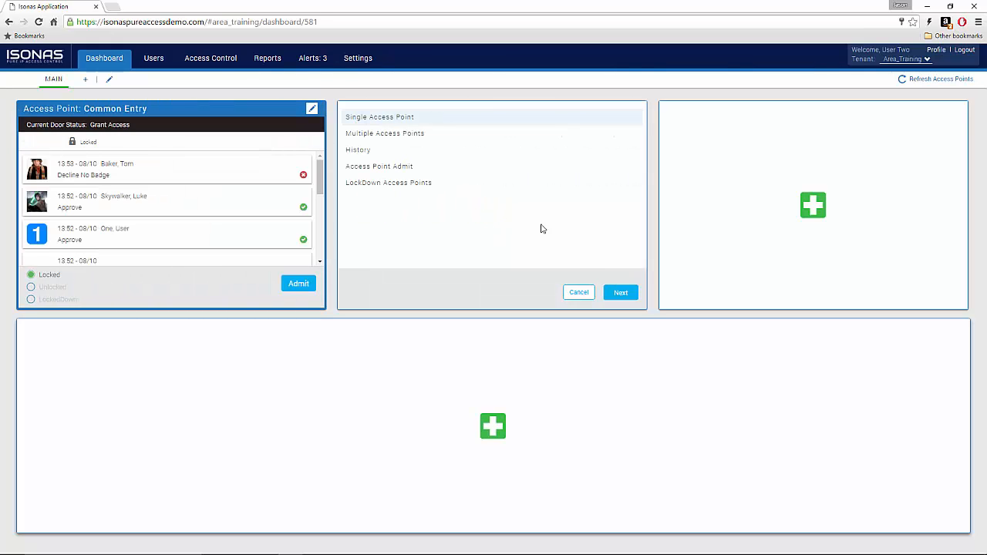
pyautogui.click(621, 292)
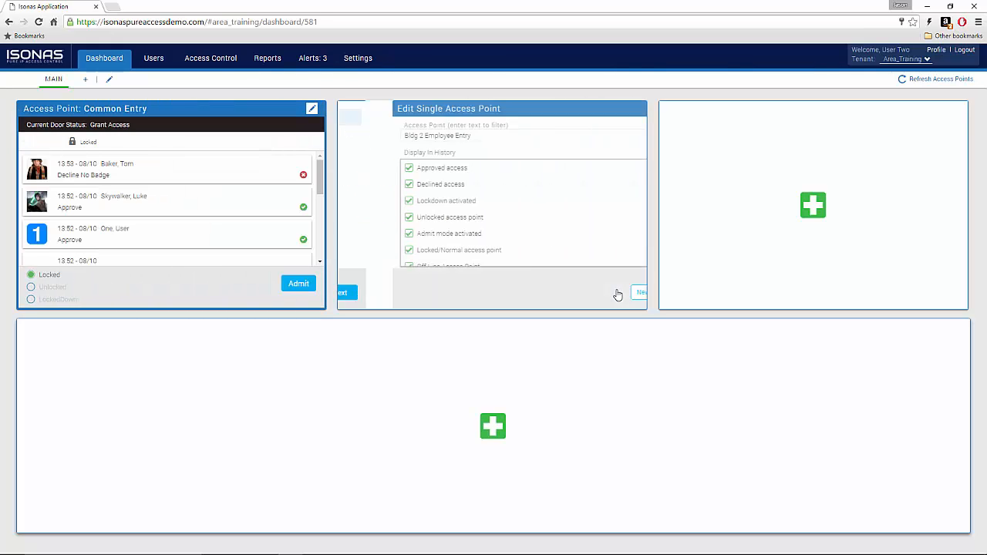
pyautogui.click(536, 135)
pyautogui.click(631, 136)
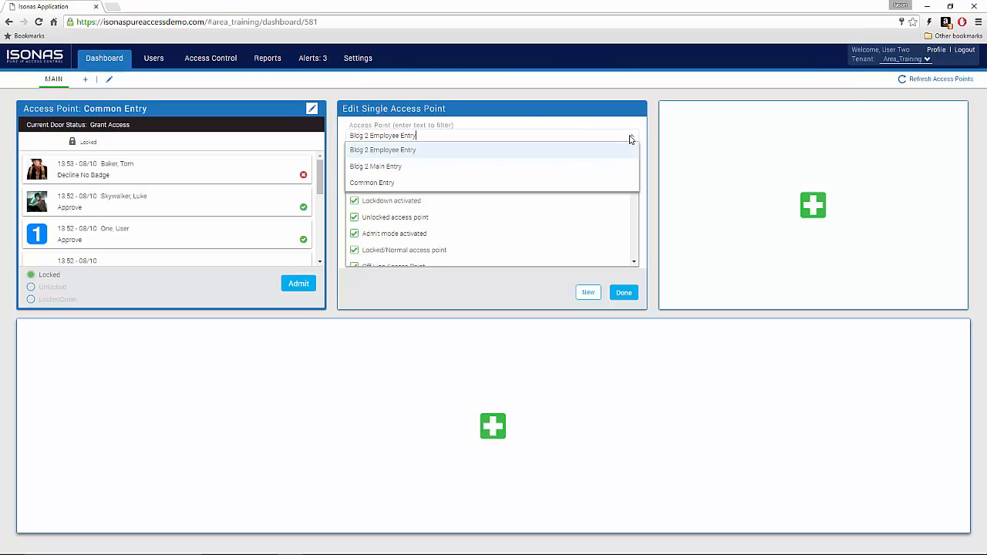
pyautogui.click(577, 169)
pyautogui.click(624, 292)
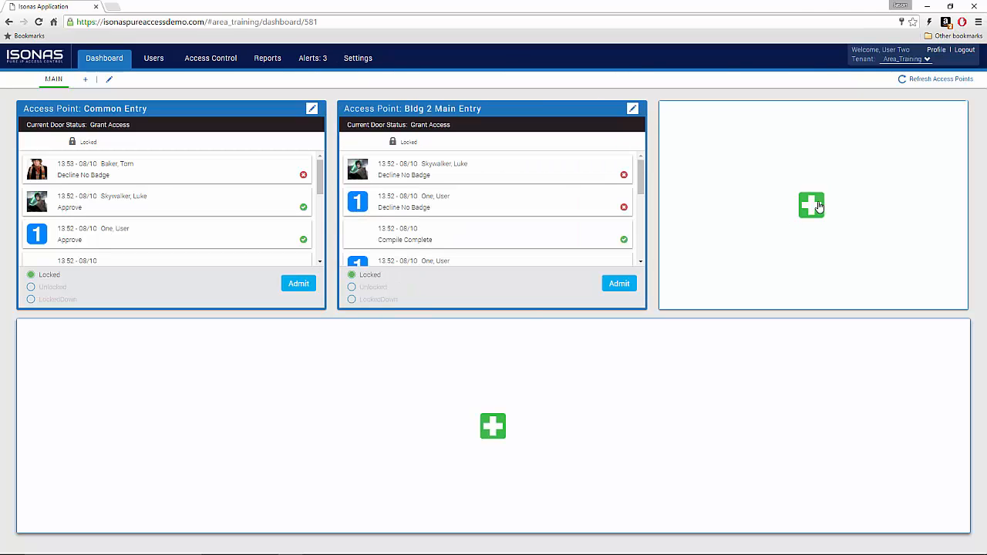
# Step: Add a Single Access Point widget for Bldg 2 Employee Entry to the third panel
pyautogui.click(818, 206)
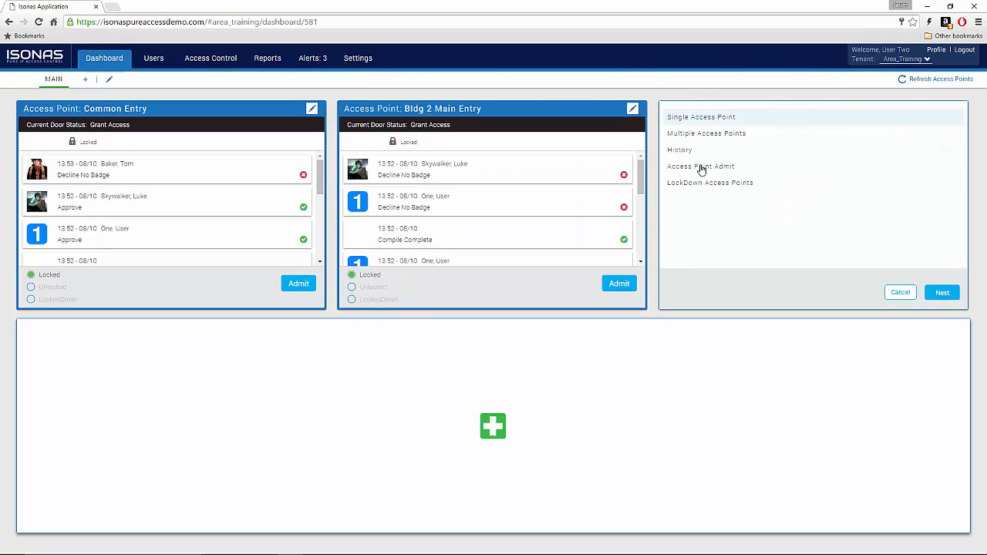
pyautogui.click(941, 294)
pyautogui.click(748, 136)
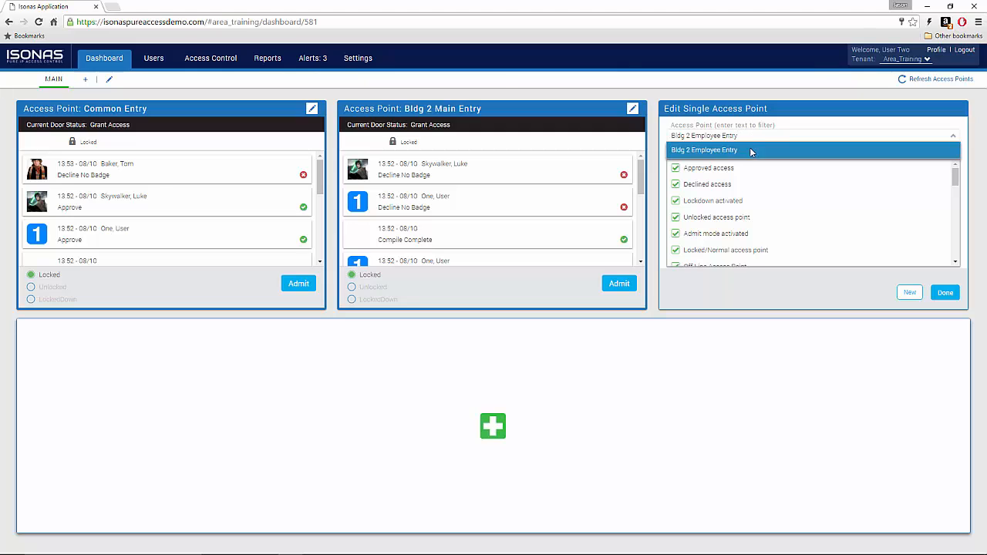
pyautogui.click(749, 149)
pyautogui.click(944, 292)
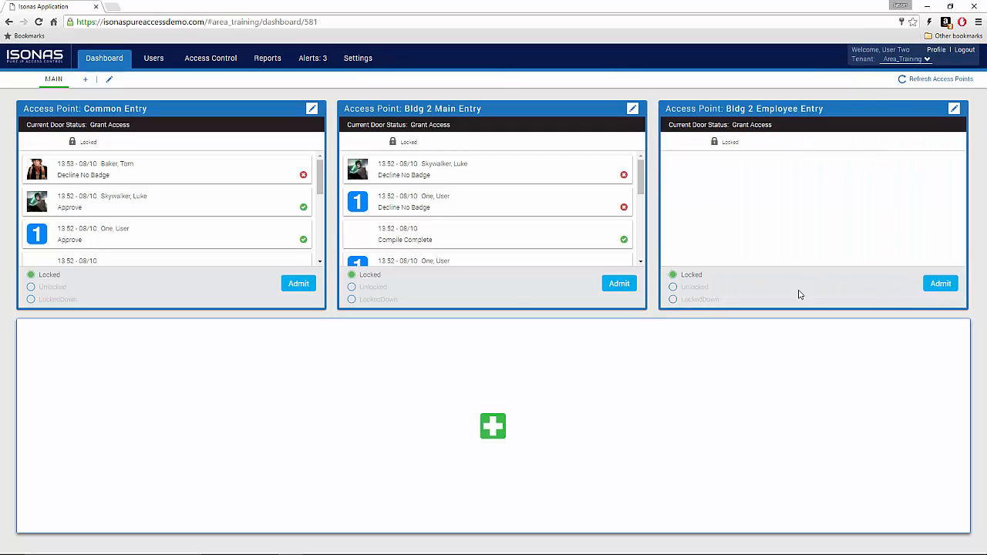
pyautogui.click(491, 428)
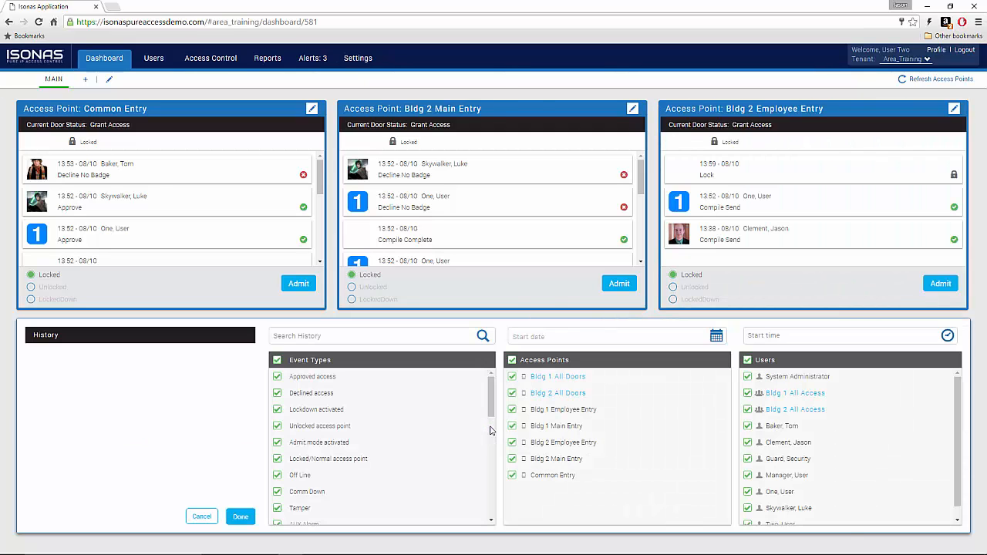
# Step: Exclude Bldg 1 Employee Entry and Bldg 1 Main Entry from the History widget and finish it
pyautogui.click(512, 409)
pyautogui.click(513, 427)
pyautogui.click(240, 517)
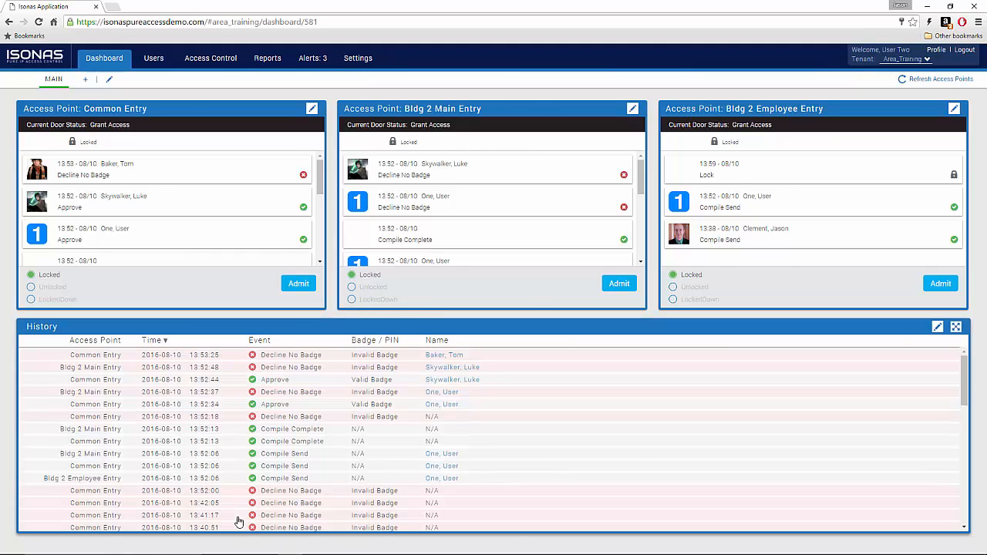
# Step: Refresh the access points so the 14:01 approvals appear in the History panel
pyautogui.click(945, 80)
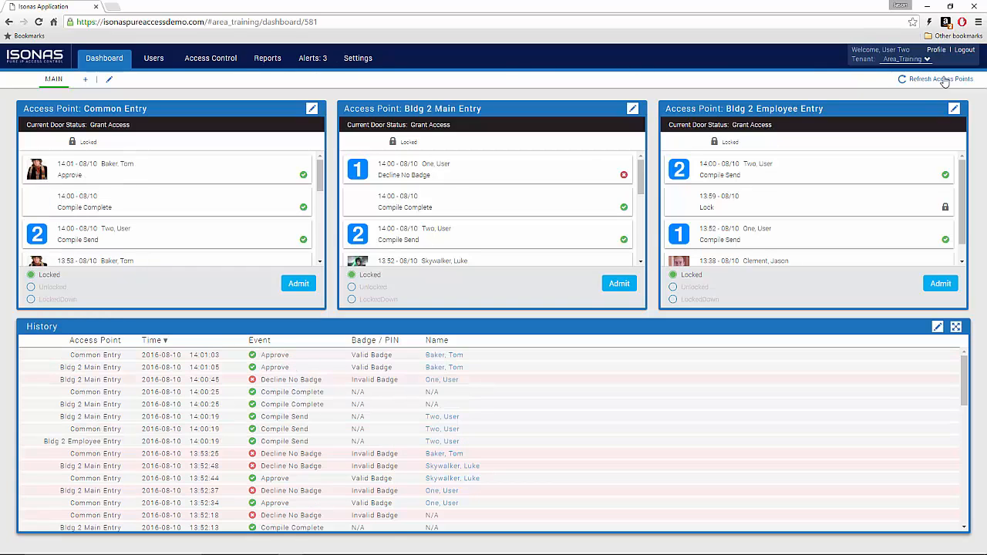
pyautogui.click(321, 263)
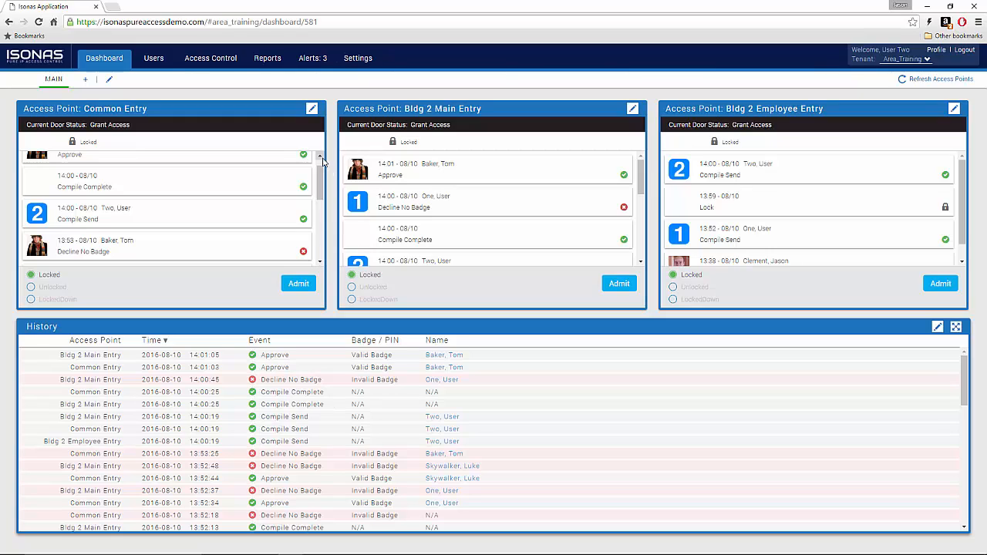
pyautogui.click(320, 157)
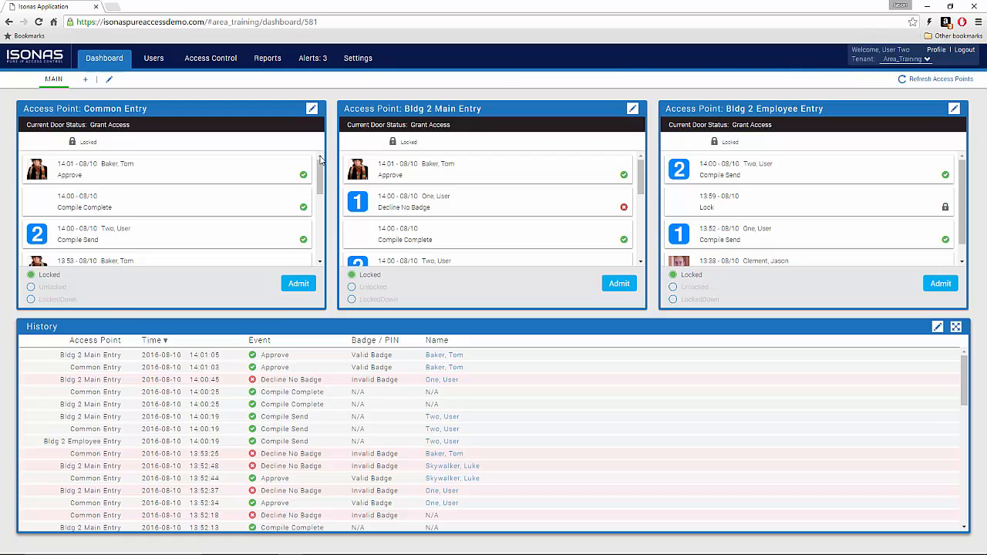
# Step: Log out and sign in with the area-limited manager account's e-mail and password
pyautogui.click(964, 51)
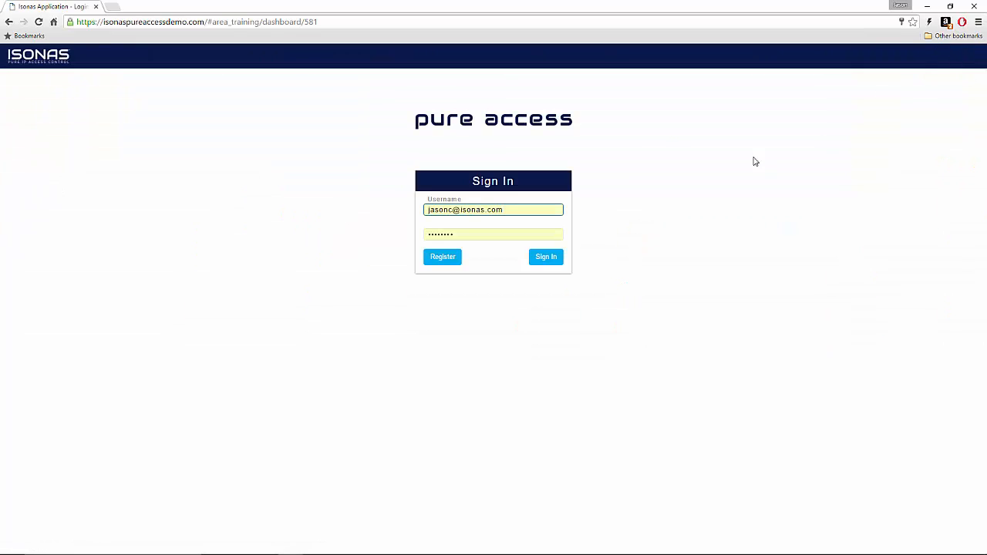
pyautogui.moveTo(542, 210); pyautogui.dragTo(374, 222)
pyautogui.press('BackSpace')
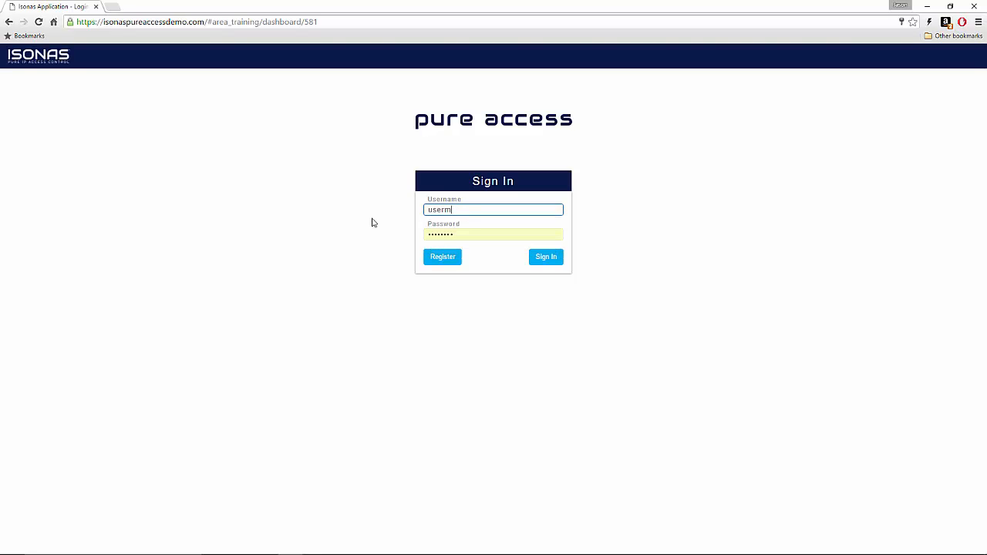
pyautogui.press('Tab')
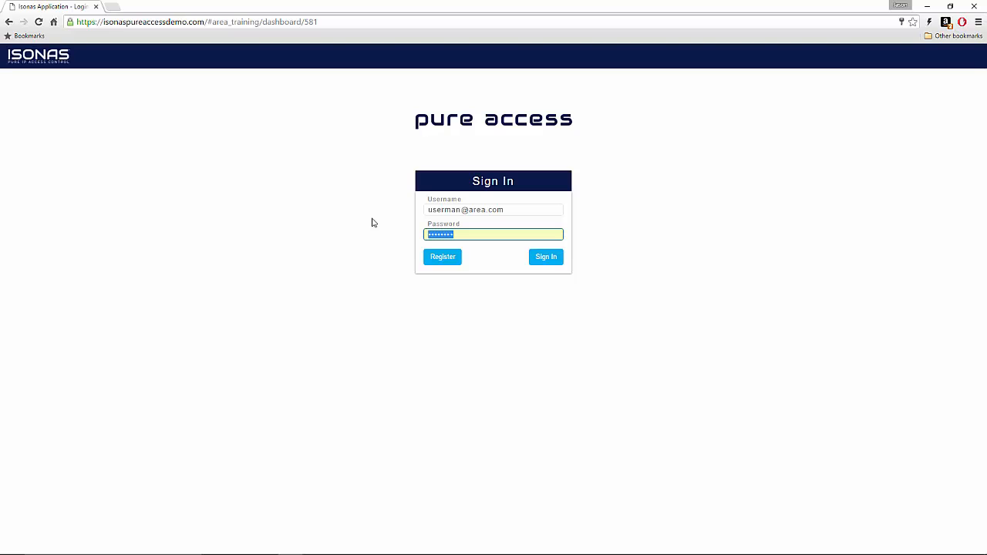
pyautogui.write('********')
pyautogui.press('Return')
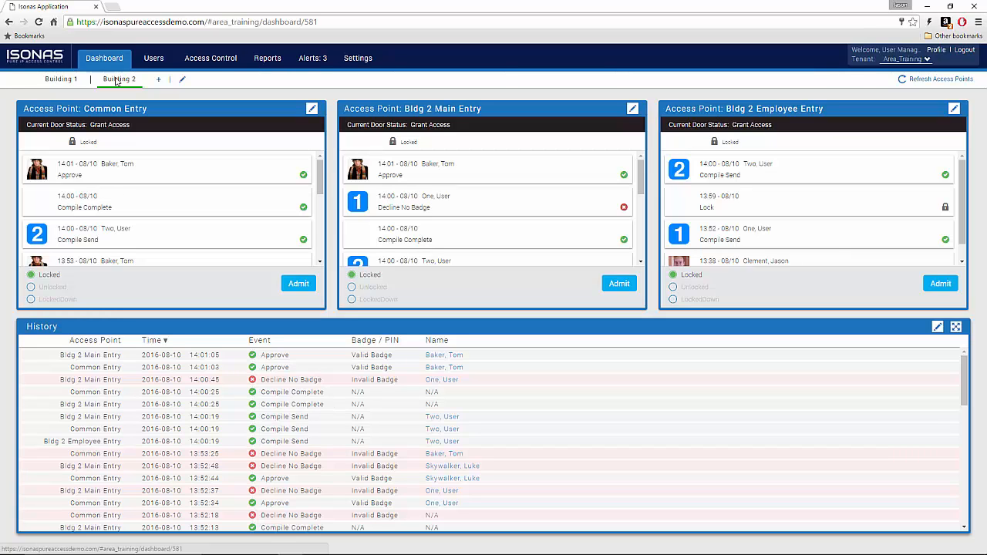
# Step: On the weekly Rules page, narrow the area filters to show only Building One rules
pyautogui.click(206, 62)
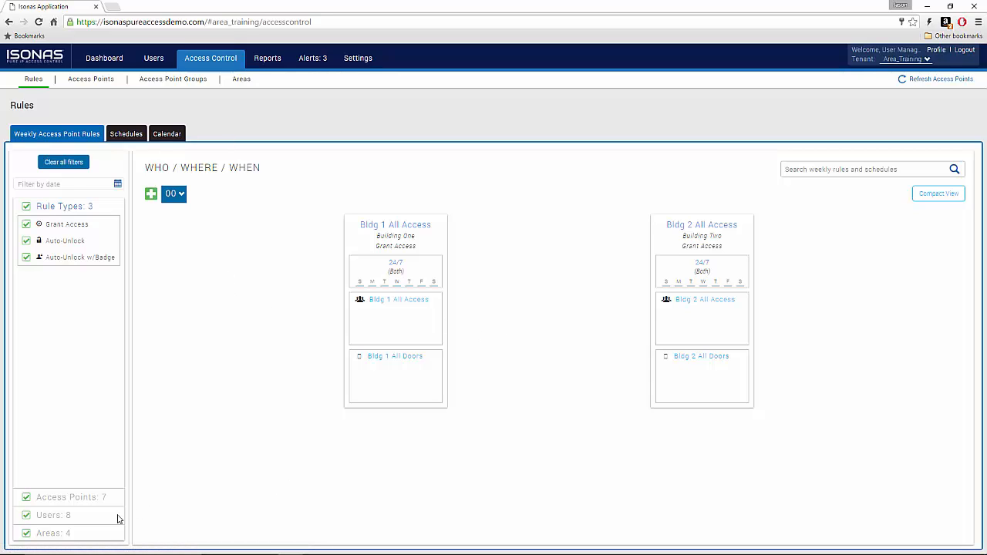
pyautogui.click(83, 535)
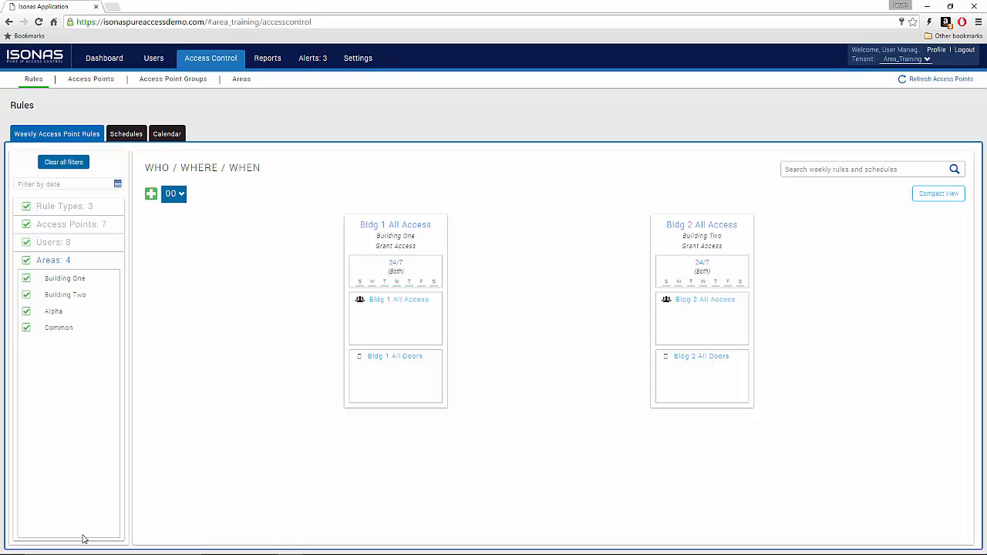
pyautogui.click(25, 295)
pyautogui.click(26, 311)
pyautogui.click(26, 328)
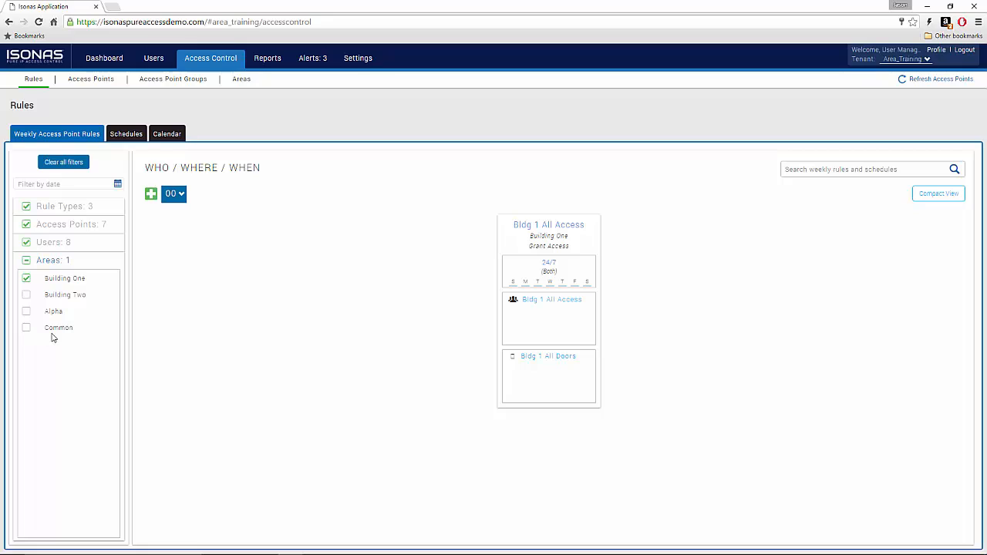
# Step: Show only Building Two rules, re-enable all area filters, then bring up the Access Points list
pyautogui.click(26, 278)
pyautogui.click(25, 297)
pyautogui.click(26, 262)
pyautogui.click(26, 262)
pyautogui.click(45, 210)
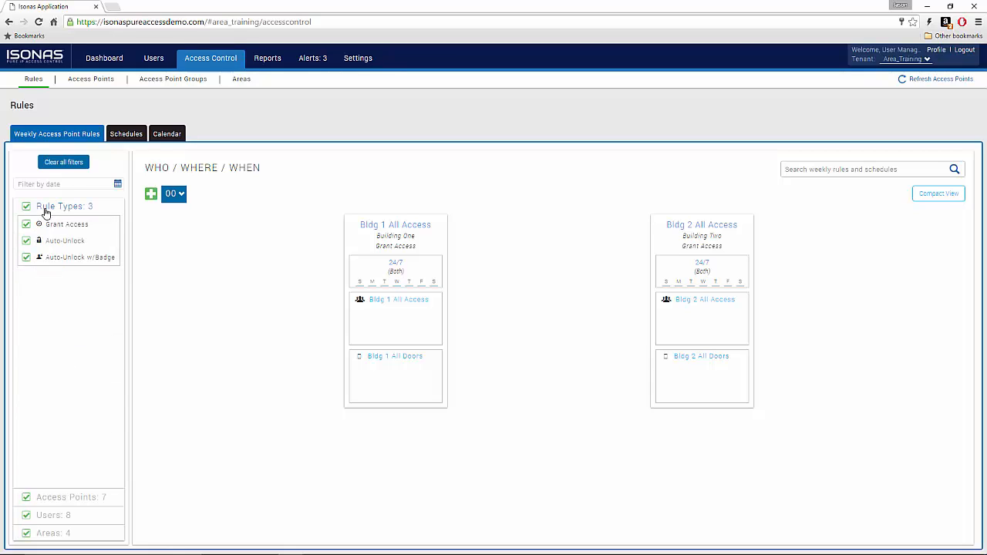
pyautogui.click(95, 79)
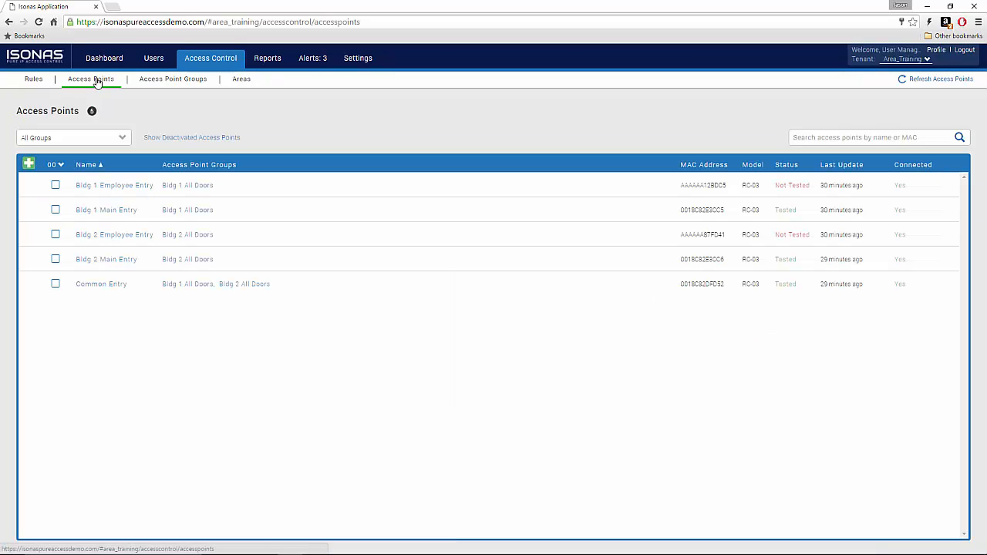
# Step: Start a new access point group named 'Campus All Doors' assigned to area Alpha
pyautogui.click(148, 81)
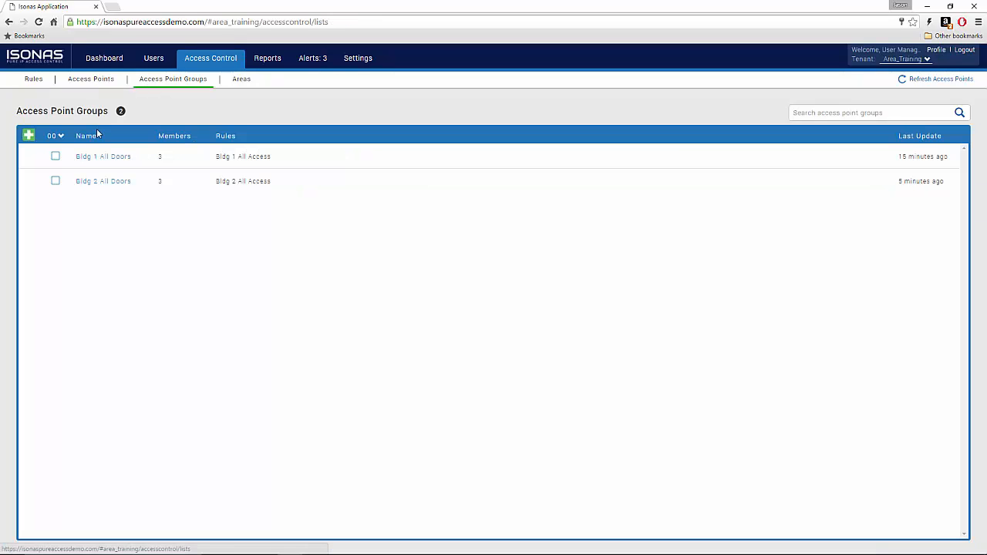
pyautogui.click(29, 136)
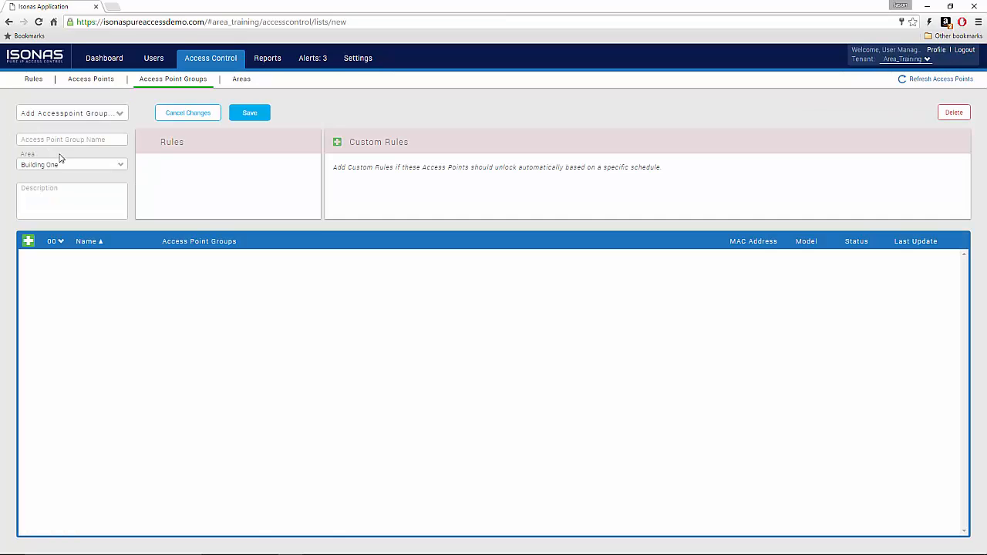
pyautogui.click(91, 141)
pyautogui.write('Campus All Doors')
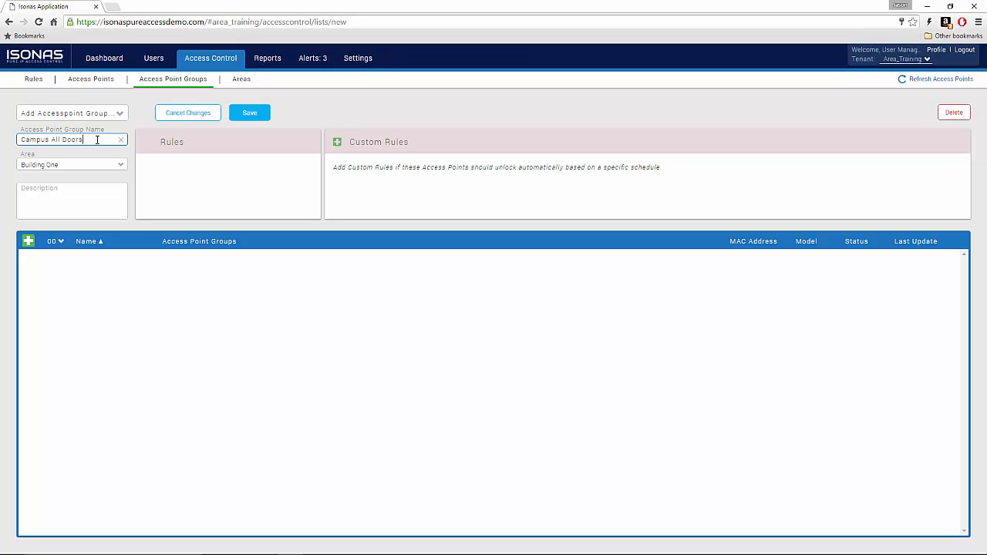
pyautogui.click(115, 166)
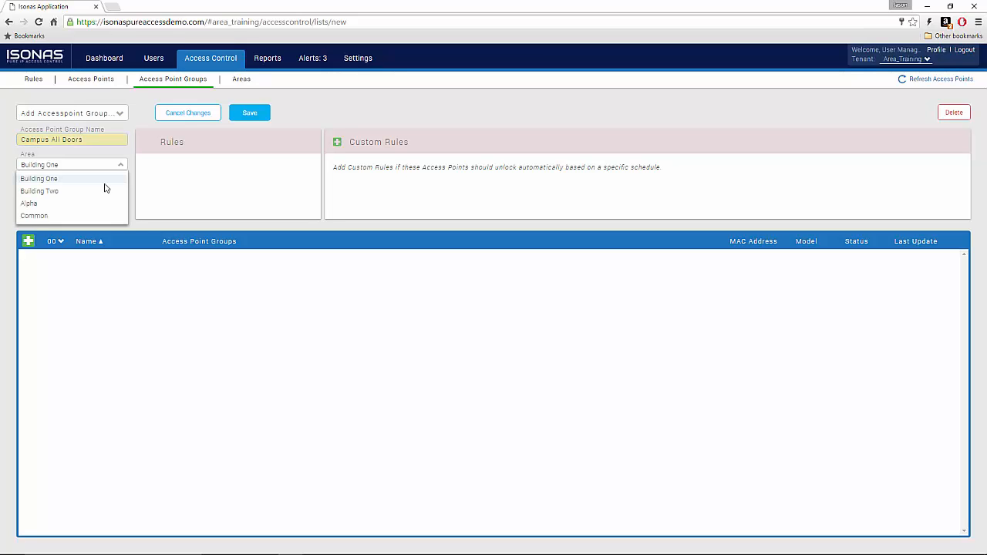
pyautogui.click(89, 206)
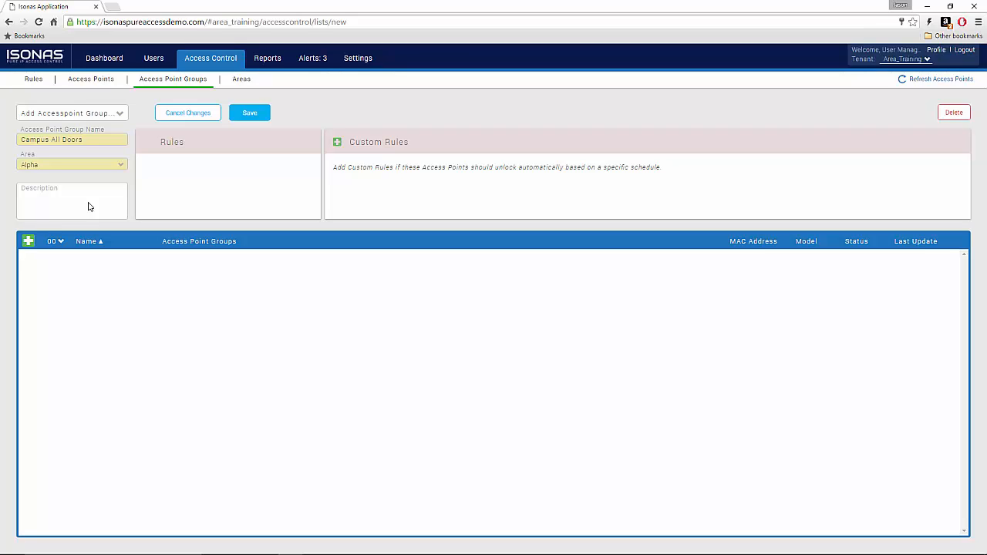
# Step: Add all five access points to the group, save it, and go to Users
pyautogui.click(30, 241)
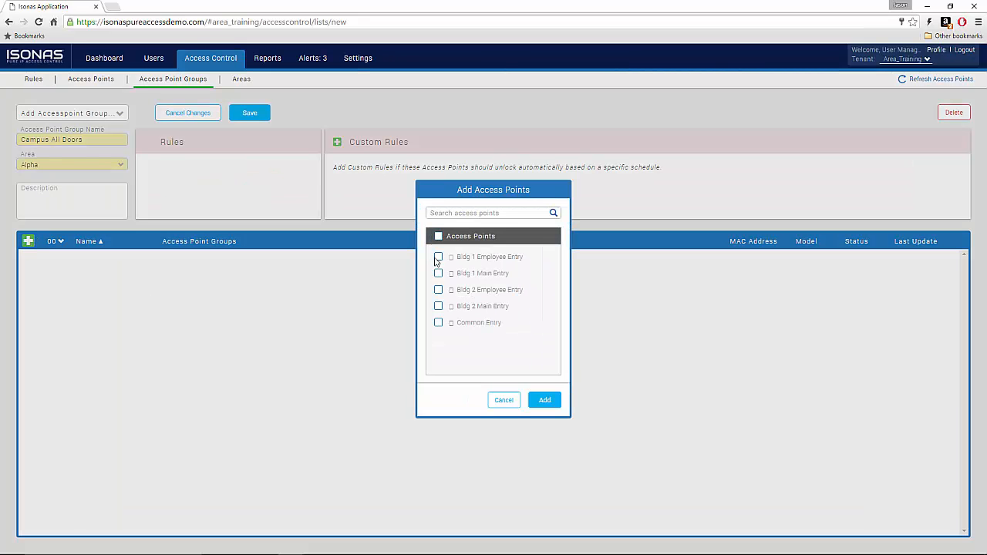
pyautogui.click(438, 236)
pyautogui.click(545, 401)
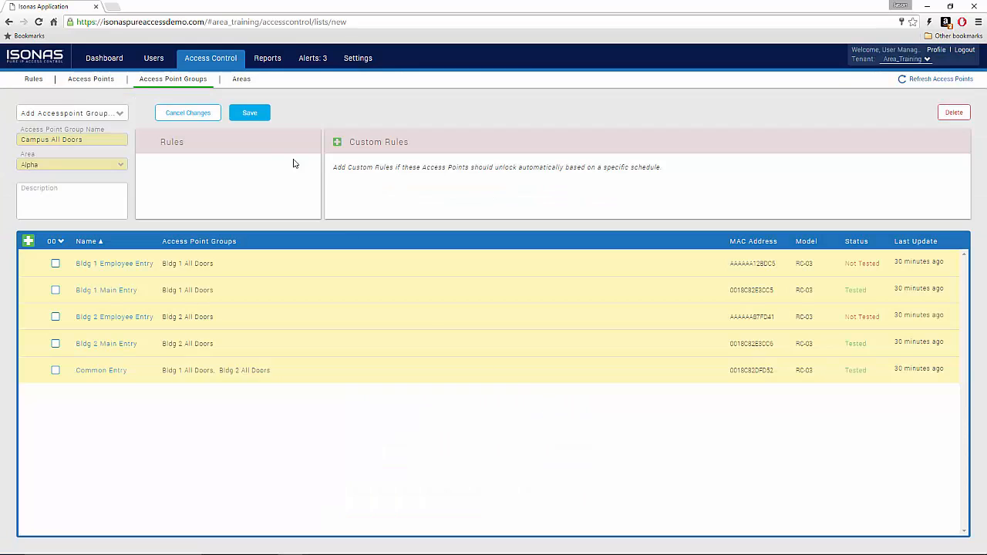
pyautogui.click(260, 113)
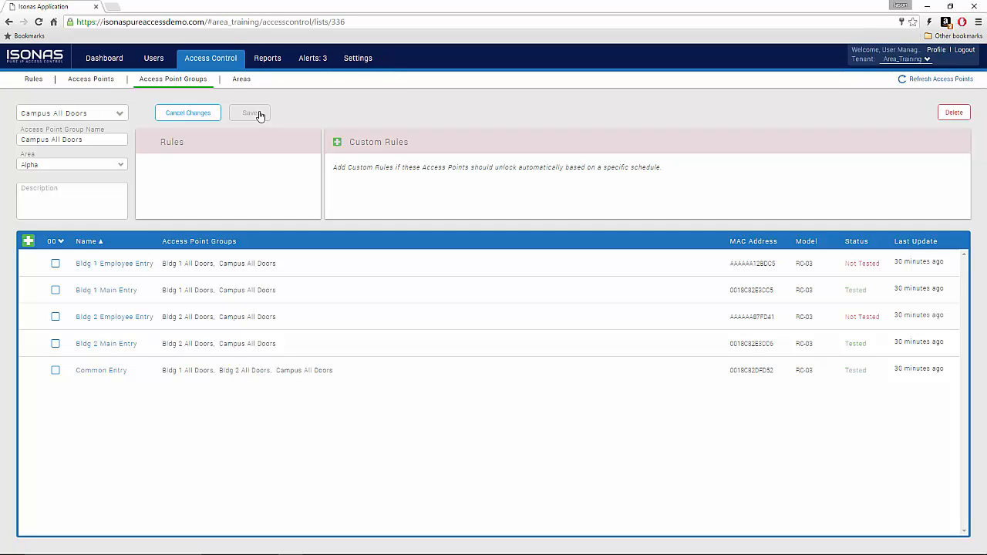
pyautogui.click(154, 59)
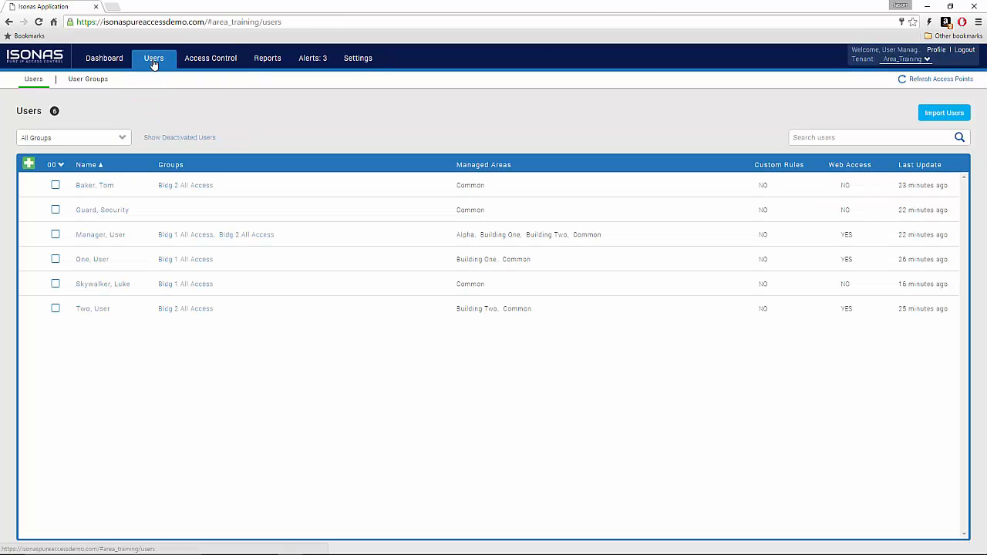
# Step: Start a new user group named 'Campus All Access' assigned to area Alpha
pyautogui.click(95, 80)
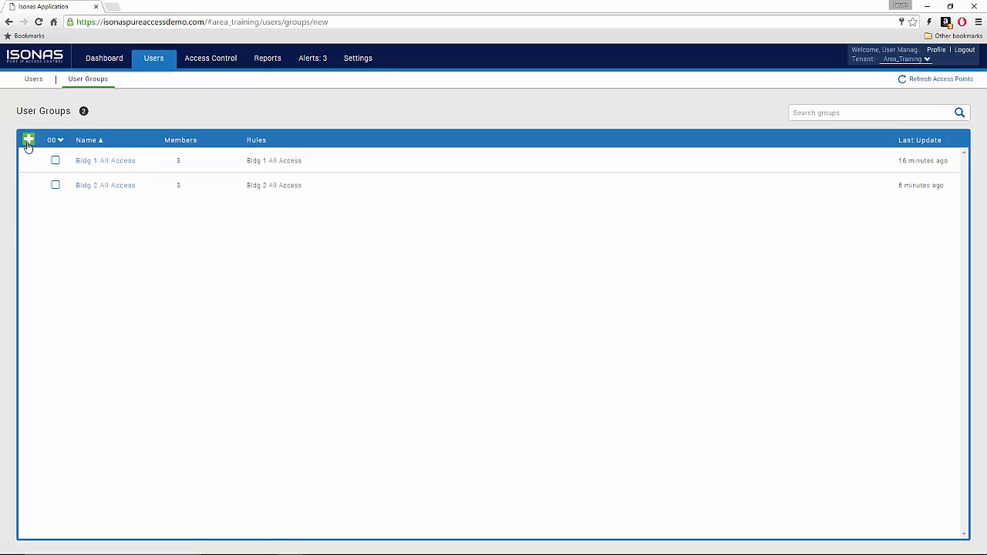
pyautogui.click(29, 140)
pyautogui.click(90, 141)
pyautogui.write('Ca')
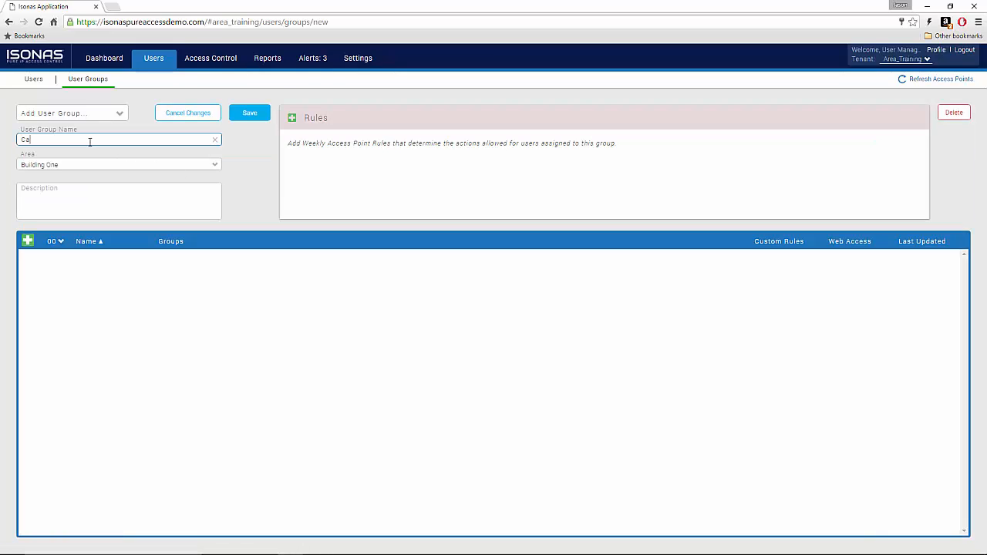
pyautogui.write('mpus All Access')
pyautogui.click(104, 161)
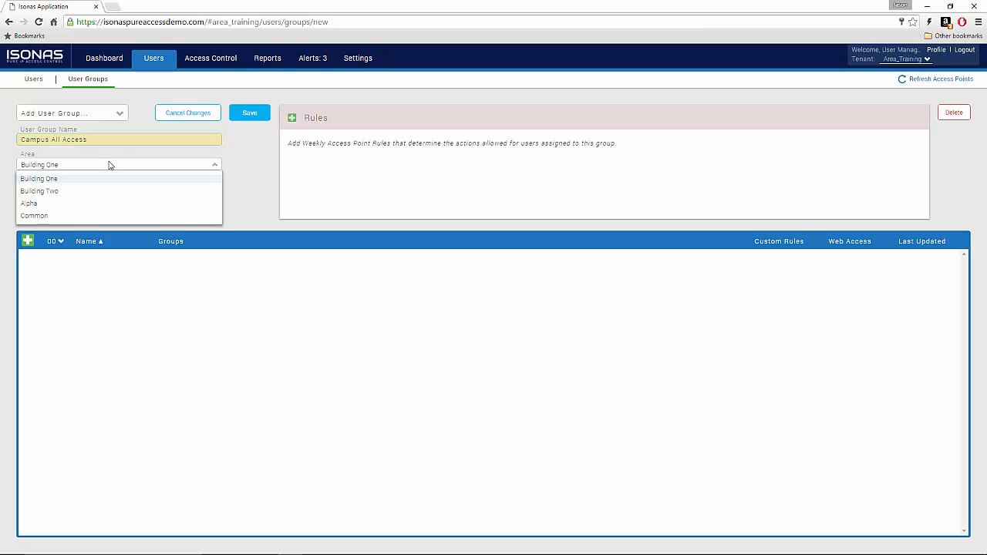
pyautogui.click(96, 203)
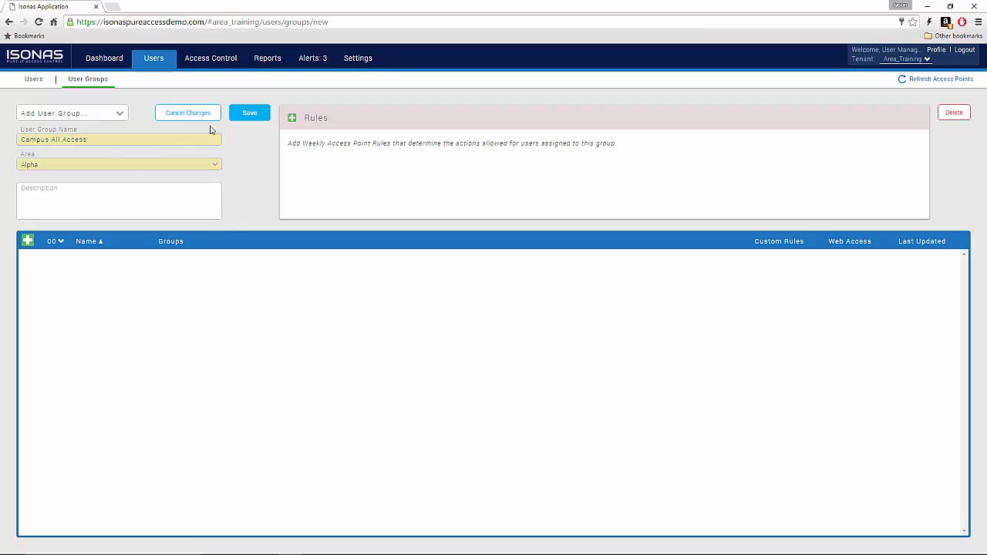
# Step: Add the security guard as the group's member, save it, and return to Access Control
pyautogui.click(28, 241)
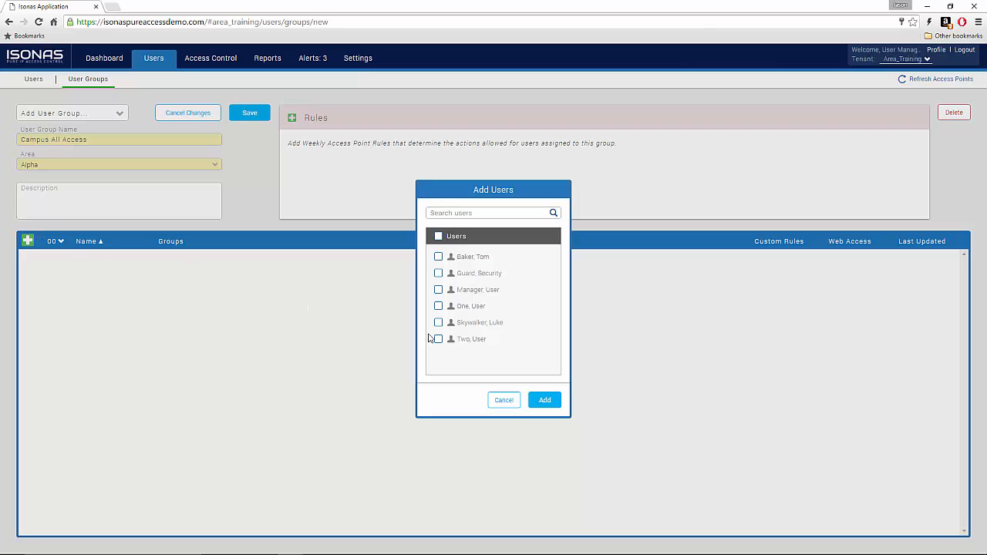
pyautogui.click(438, 274)
pyautogui.click(546, 401)
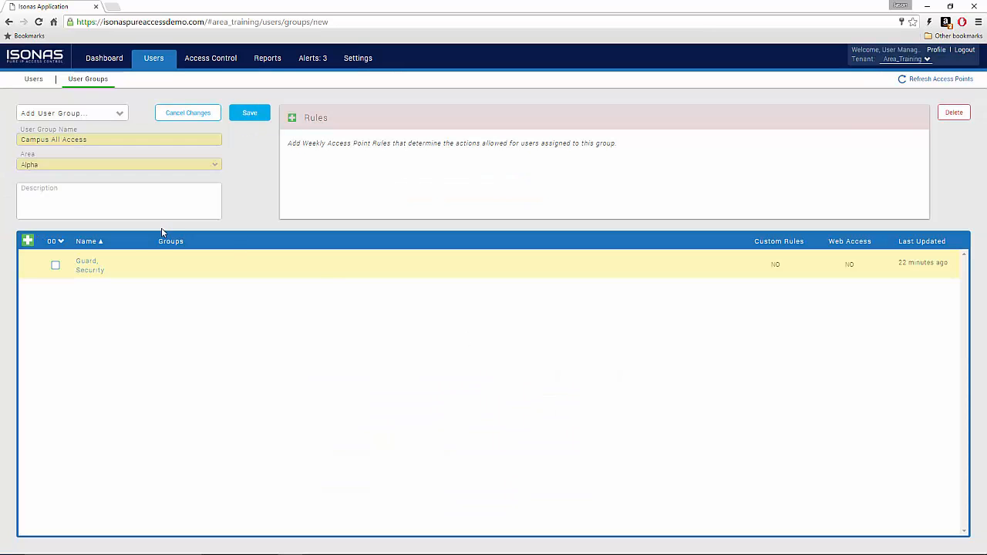
pyautogui.click(248, 112)
pyautogui.click(210, 59)
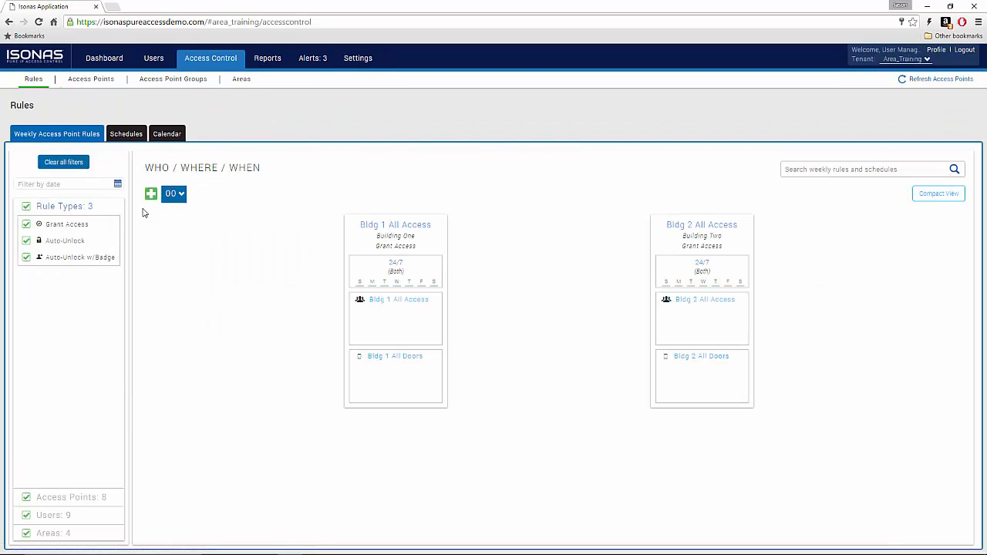
# Step: Start a new rule named 'Campus All Access' of type Grant Access in area Alpha
pyautogui.click(151, 194)
pyautogui.click(391, 189)
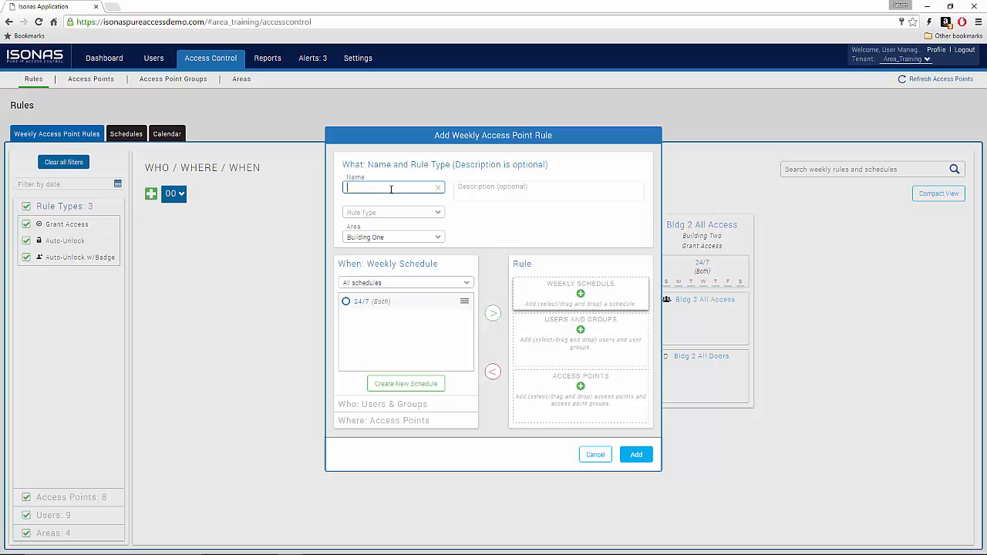
pyautogui.write('Campus All access')
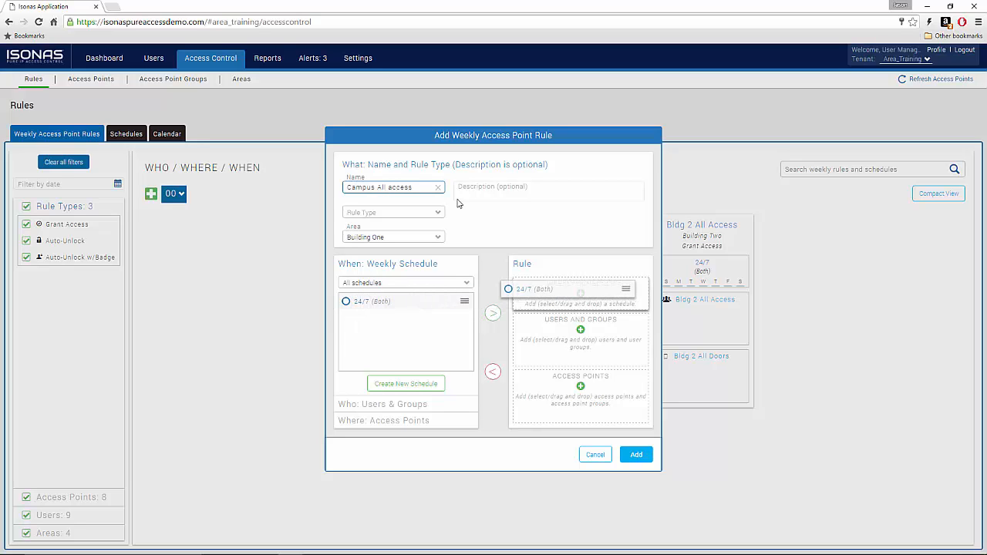
pyautogui.moveTo(388, 187); pyautogui.dragTo(393, 188)
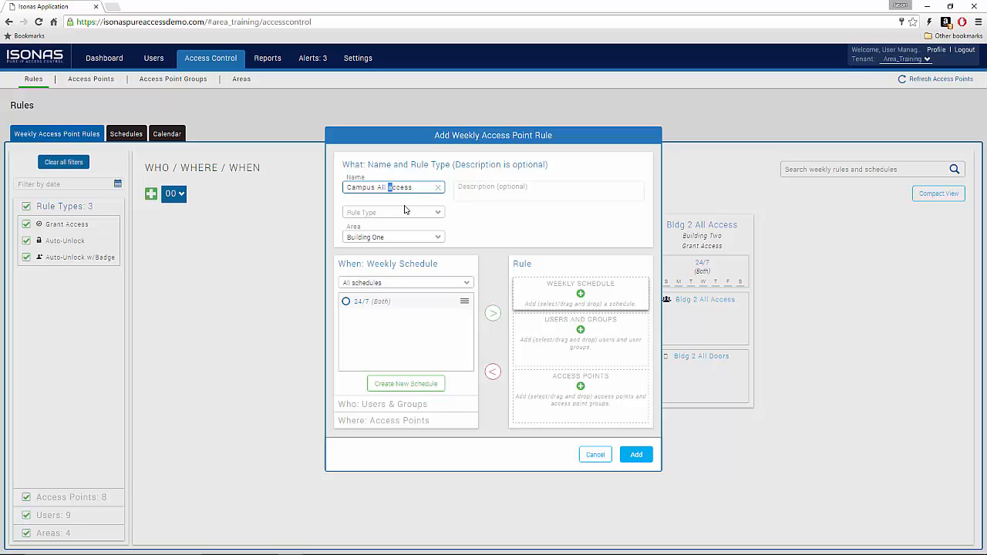
pyautogui.write('A')
pyautogui.click(409, 212)
pyautogui.click(410, 225)
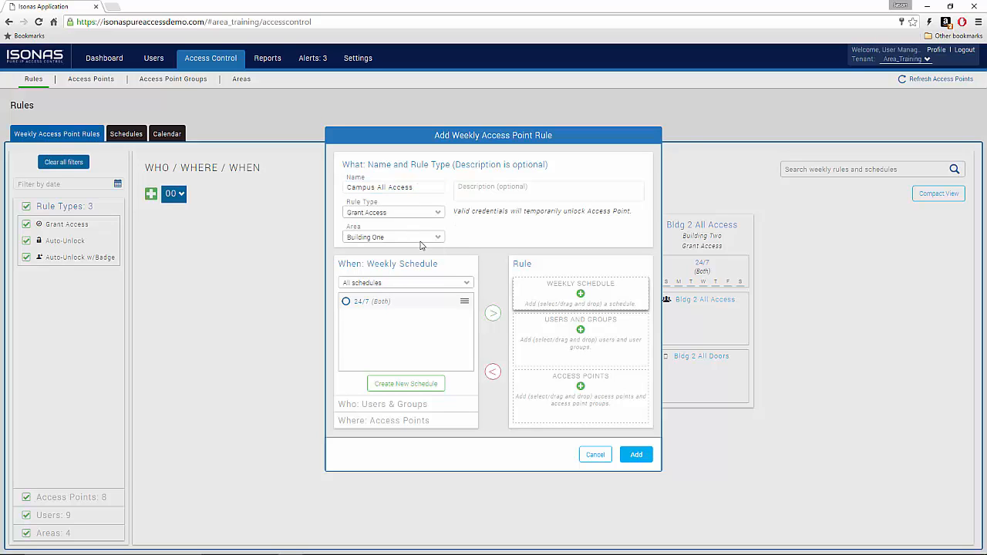
pyautogui.click(421, 238)
pyautogui.click(414, 276)
# Step: Attach the 24/7 schedule, Campus All Access group and Campus All Doors, then create the rule
pyautogui.moveTo(361, 302); pyautogui.dragTo(562, 306)
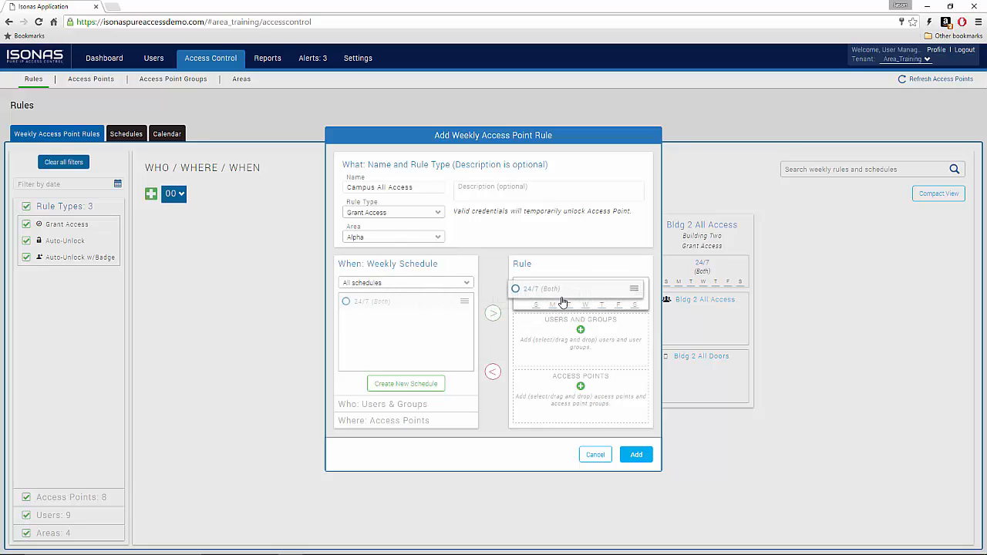
pyautogui.click(386, 405)
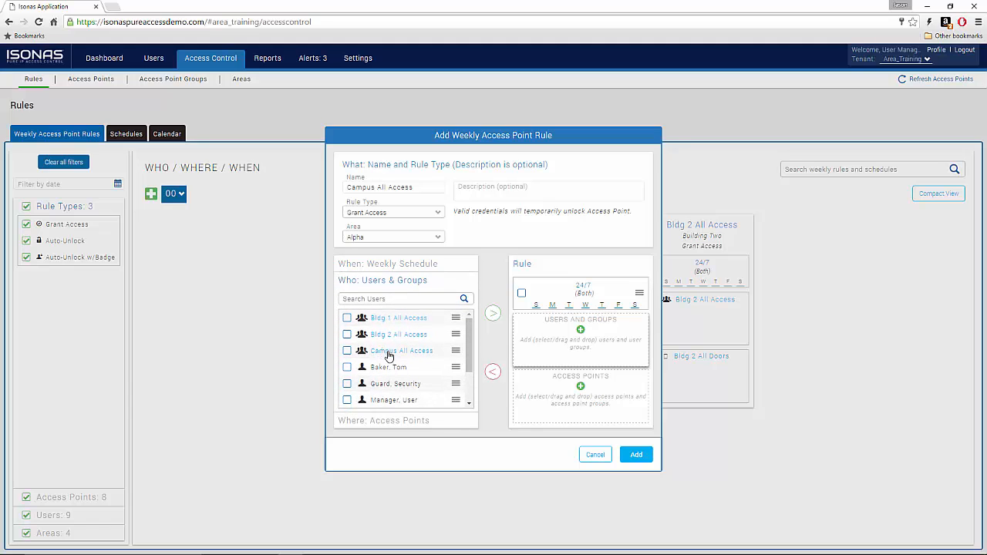
pyautogui.moveTo(389, 355); pyautogui.dragTo(556, 339)
pyautogui.click(381, 422)
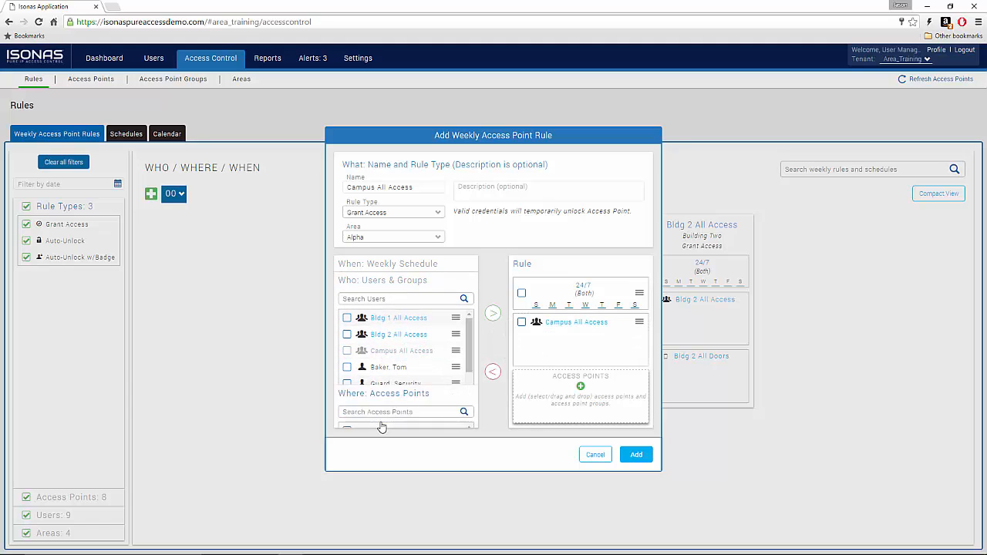
pyautogui.moveTo(430, 383); pyautogui.dragTo(555, 390)
pyautogui.click(637, 454)
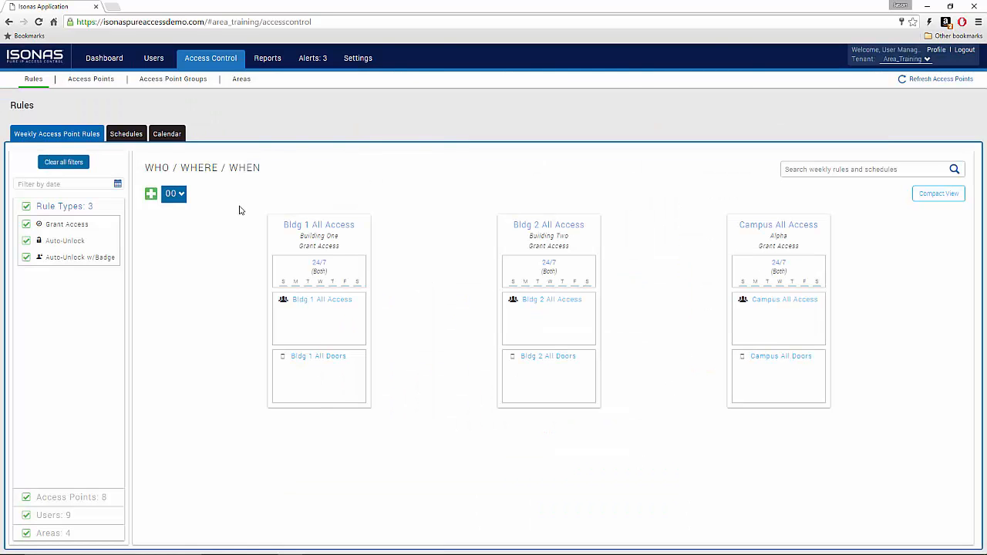
# Step: Add a new dashboard named 'All Views' for area Alpha and save it
pyautogui.click(108, 61)
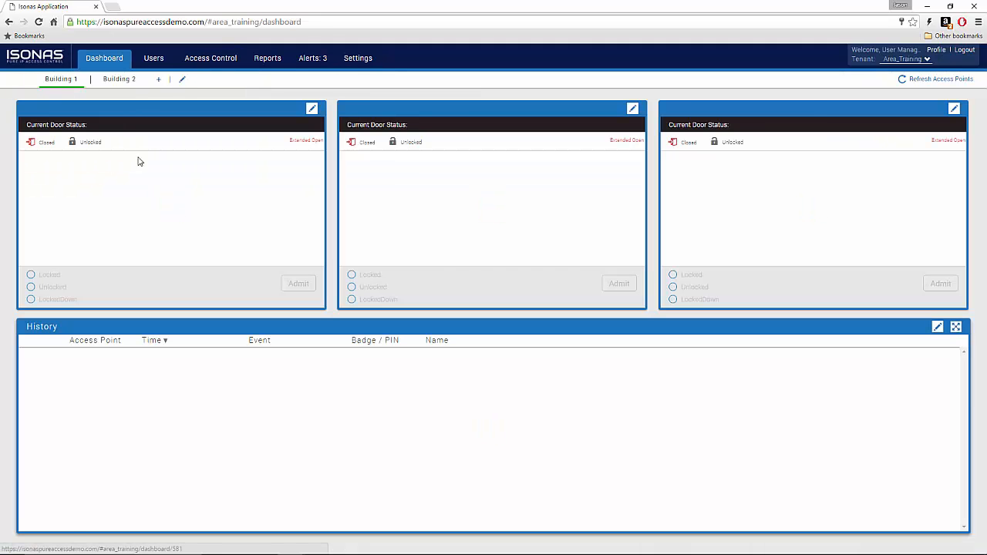
pyautogui.click(158, 81)
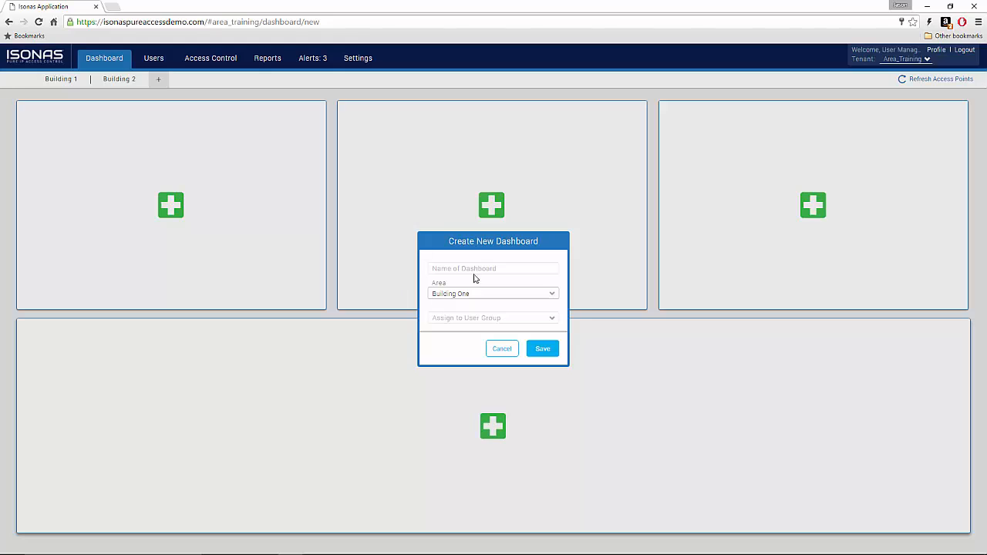
pyautogui.click(473, 269)
pyautogui.write('All Views')
pyautogui.click(482, 294)
pyautogui.click(481, 335)
pyautogui.click(544, 349)
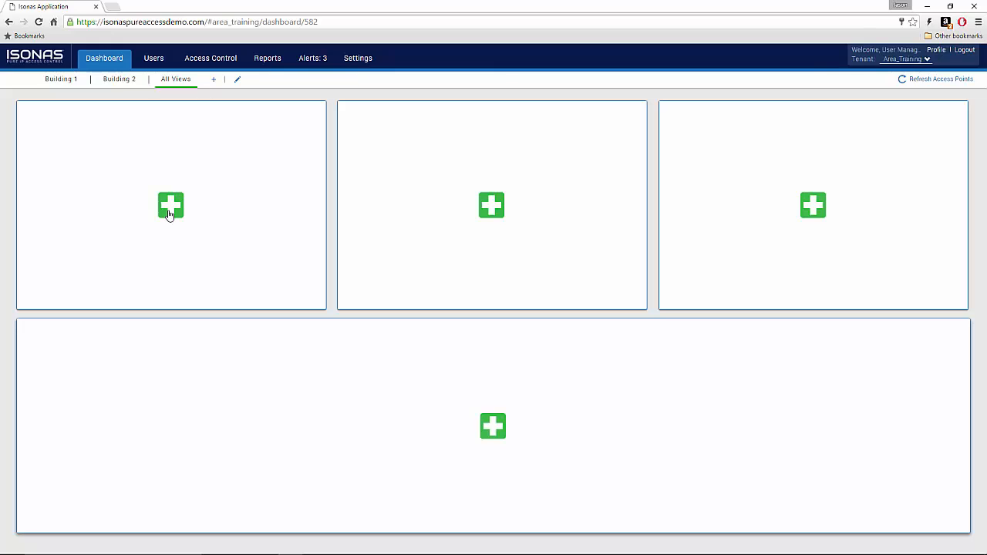
# Step: Put a Single Access Point widget for Bldg 1 Main Entry in the first panel
pyautogui.click(170, 206)
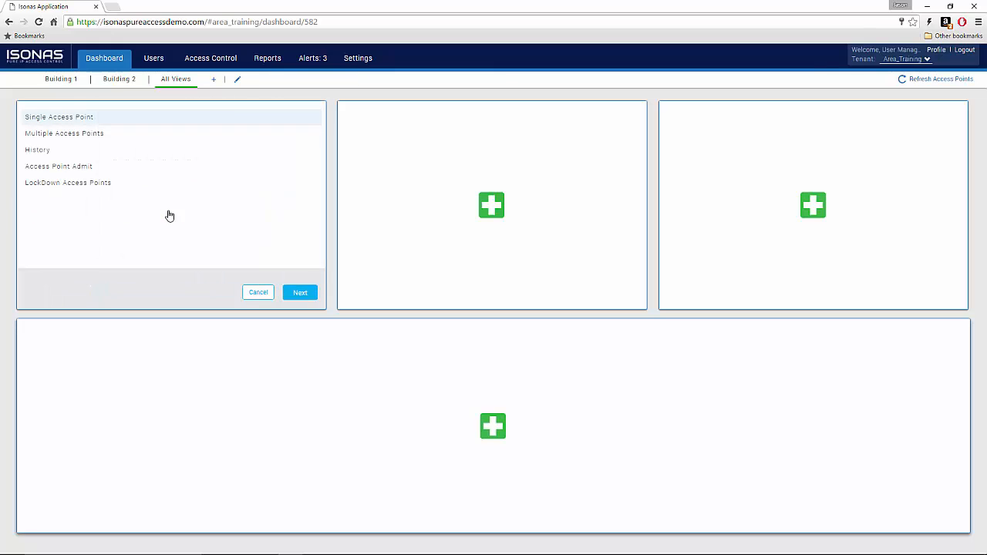
pyautogui.click(299, 294)
pyautogui.click(103, 136)
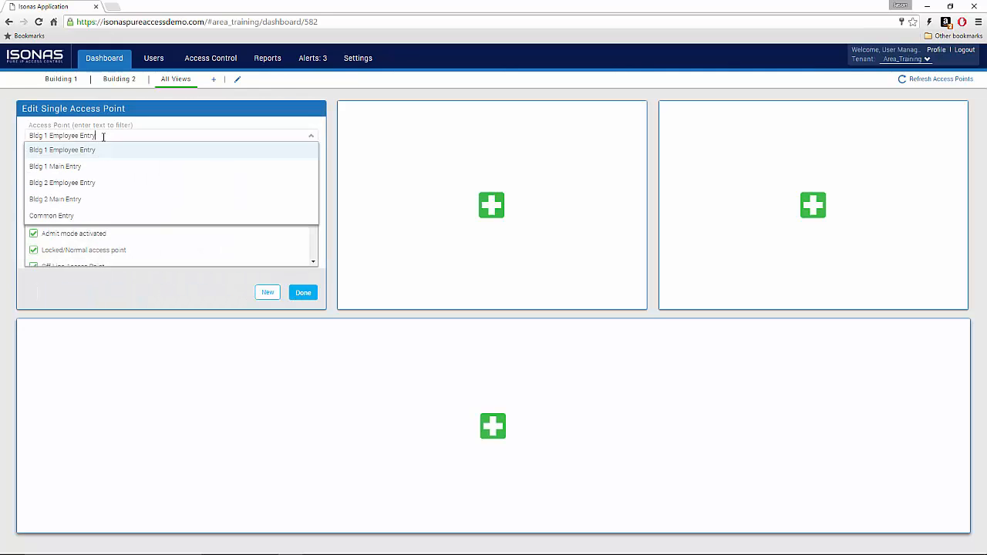
pyautogui.click(93, 162)
pyautogui.click(302, 294)
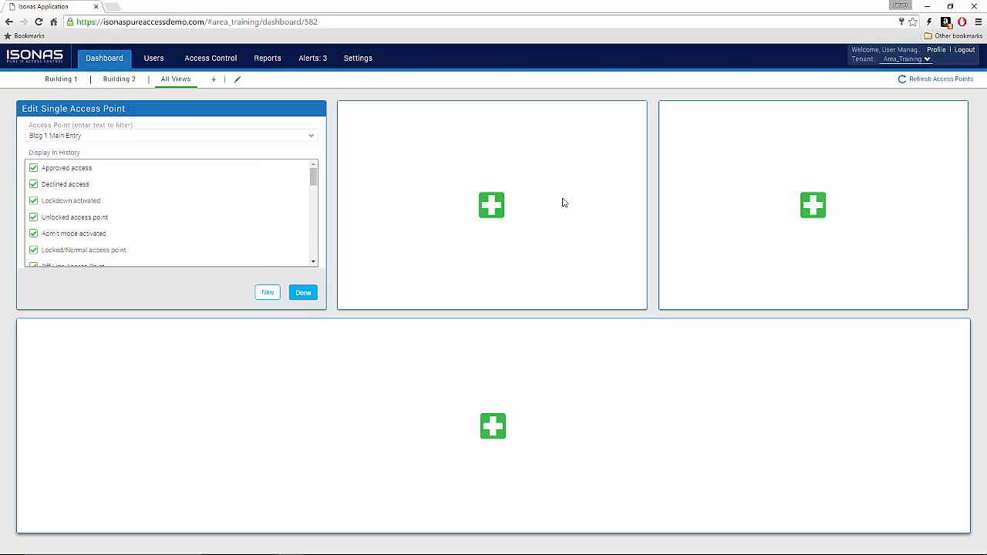
# Step: Put a Single Access Point widget for Bldg 2 Main Entry in the middle panel
pyautogui.click(491, 210)
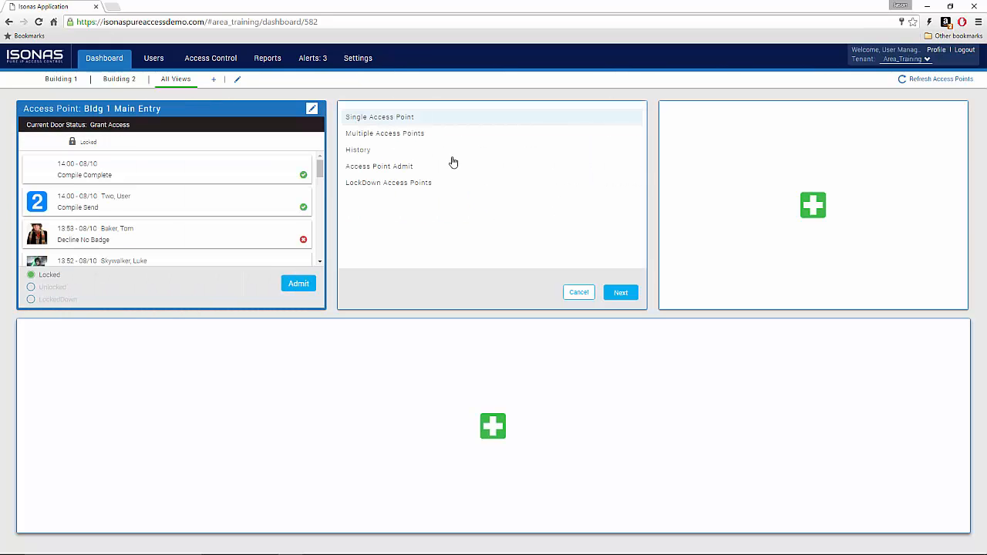
pyautogui.click(626, 297)
pyautogui.click(432, 135)
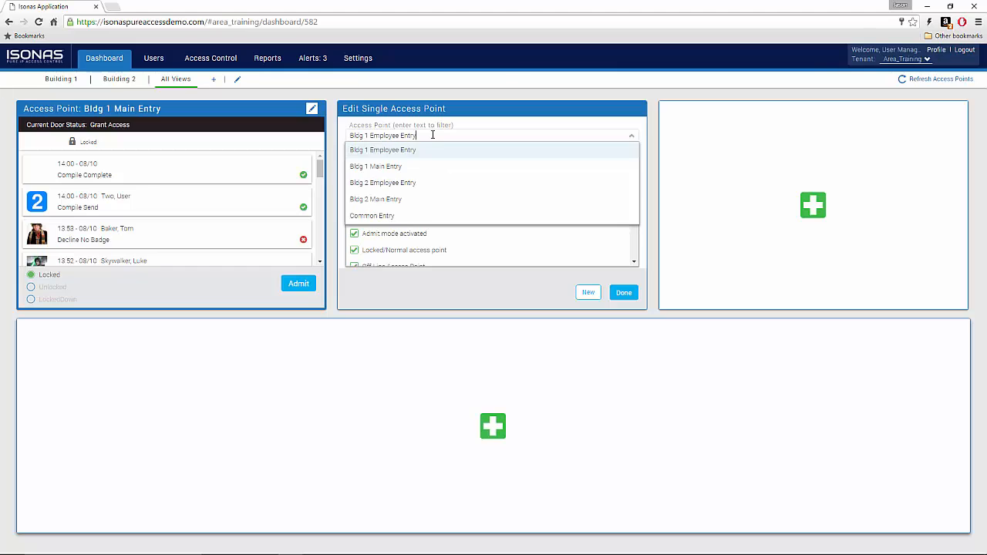
pyautogui.click(401, 199)
pyautogui.click(624, 293)
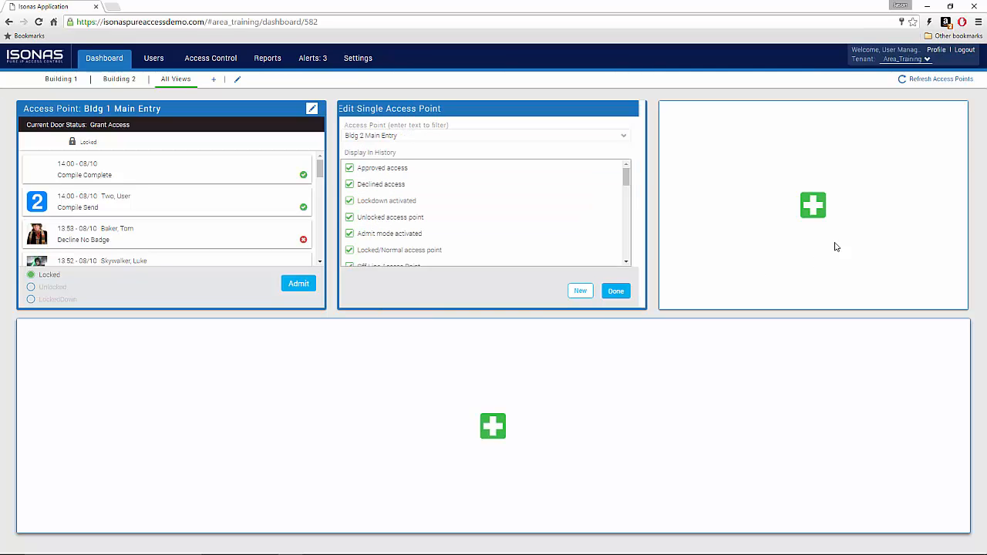
# Step: Set up a Multiple Access Points widget in the right panel with Bldg 1 Employee Entry and Bldg 1 Main Entry
pyautogui.click(812, 207)
pyautogui.click(698, 135)
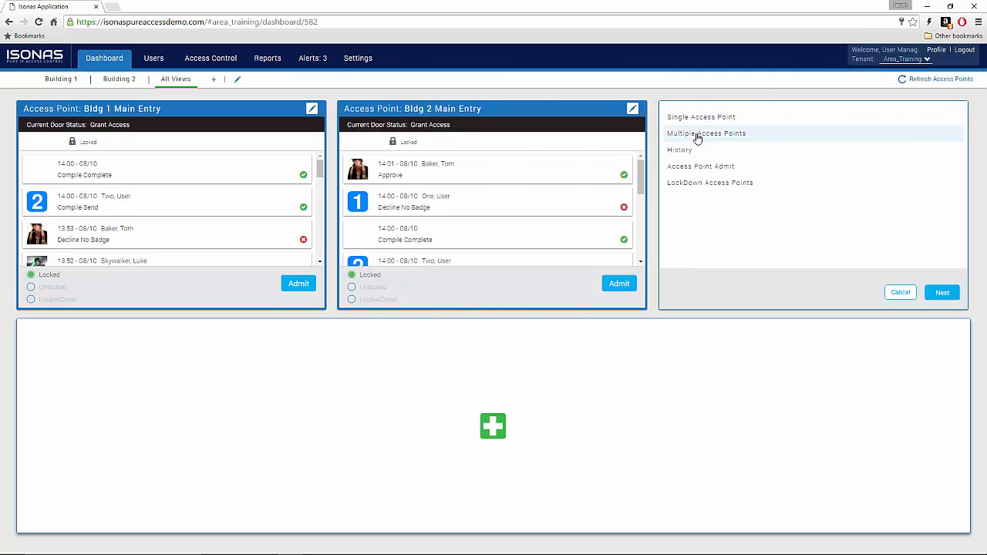
pyautogui.click(943, 292)
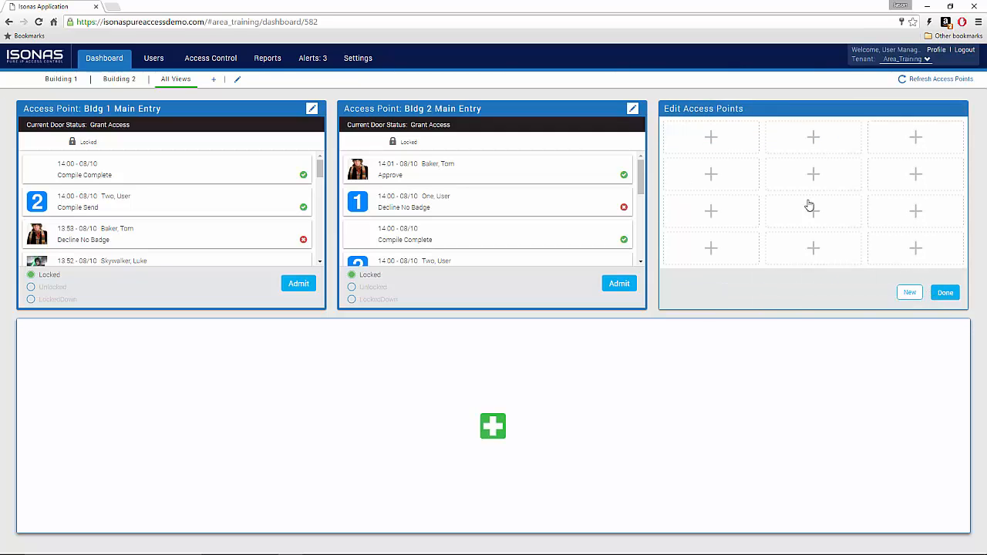
pyautogui.click(711, 141)
pyautogui.click(732, 209)
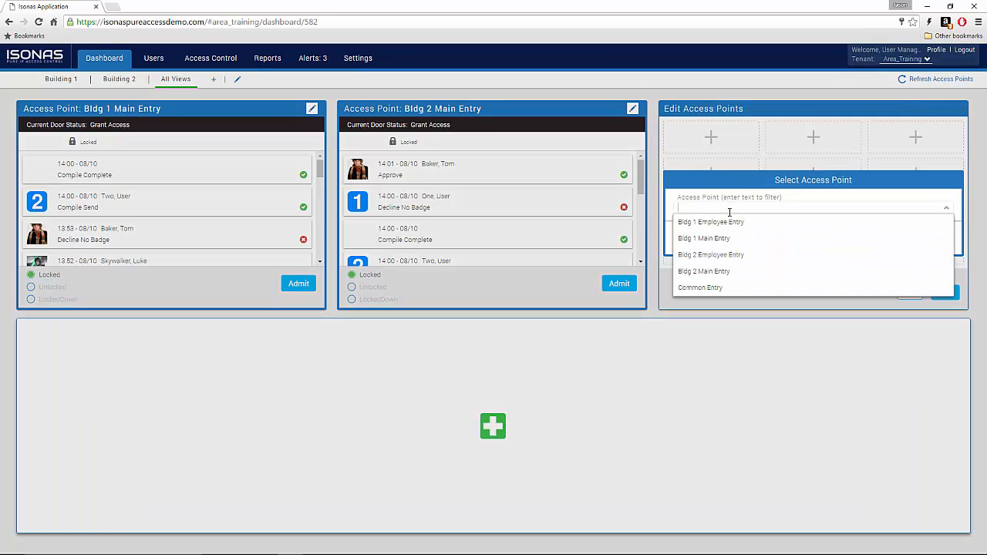
pyautogui.click(727, 225)
pyautogui.click(935, 238)
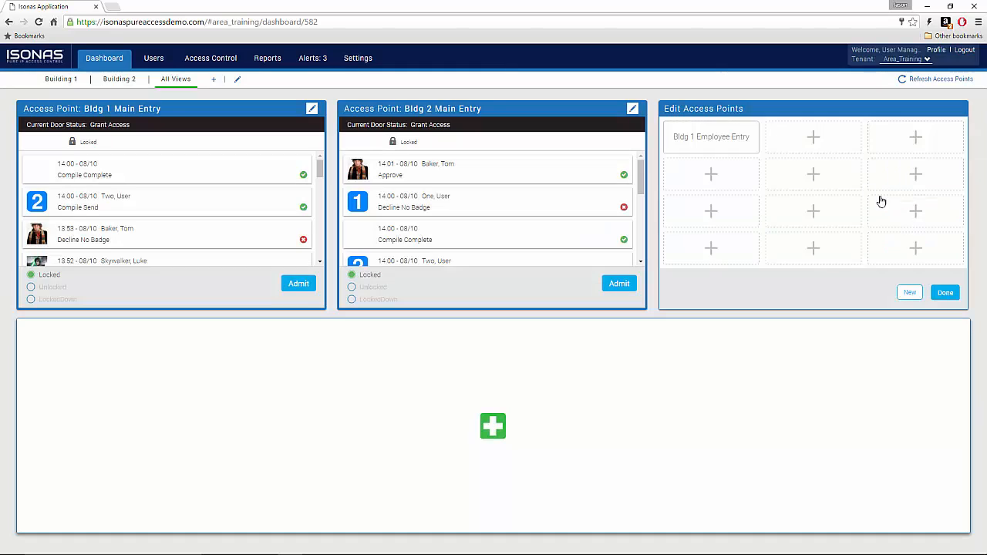
pyautogui.click(813, 143)
pyautogui.click(797, 207)
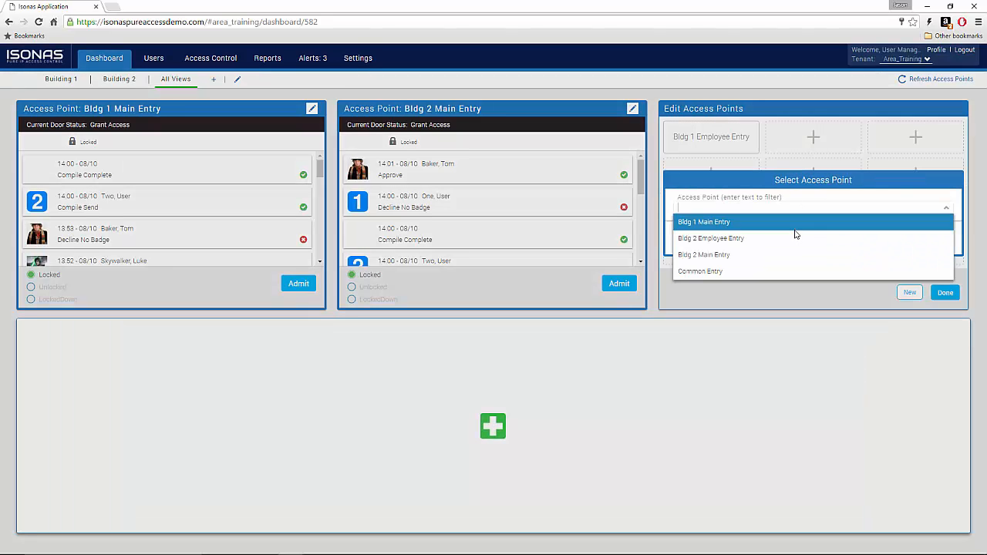
pyautogui.click(793, 221)
pyautogui.click(937, 238)
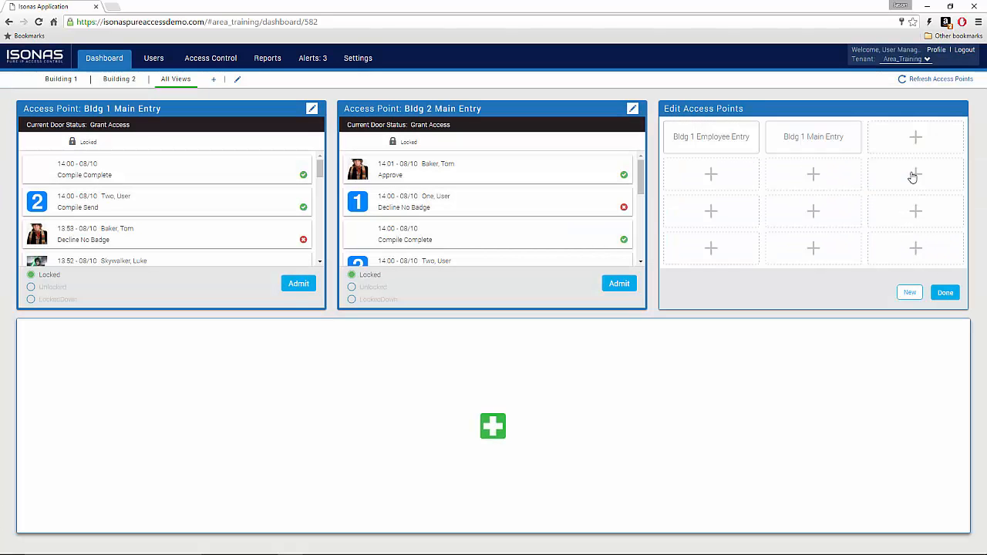
# Step: Add Bldg 2 Employee Entry, Bldg 2 Main Entry and Common Entry to the grid and finish the widget
pyautogui.click(914, 143)
pyautogui.click(890, 204)
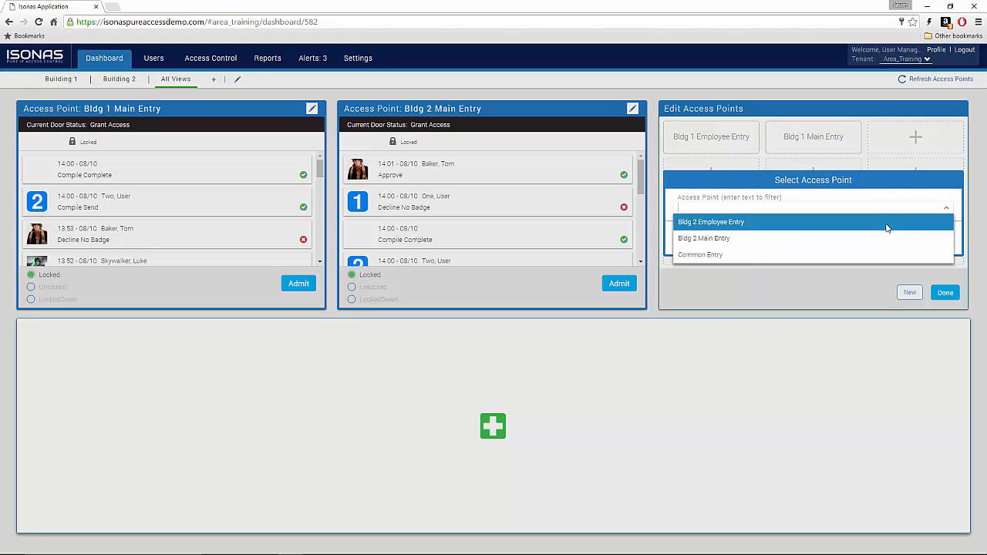
pyautogui.click(889, 225)
pyautogui.click(937, 240)
pyautogui.click(738, 183)
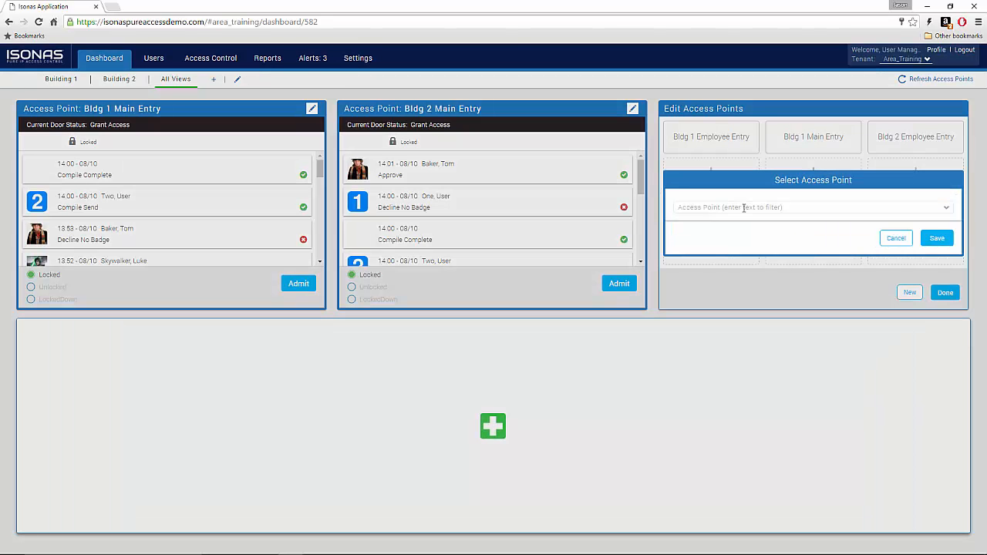
pyautogui.click(745, 207)
pyautogui.click(752, 223)
pyautogui.click(937, 238)
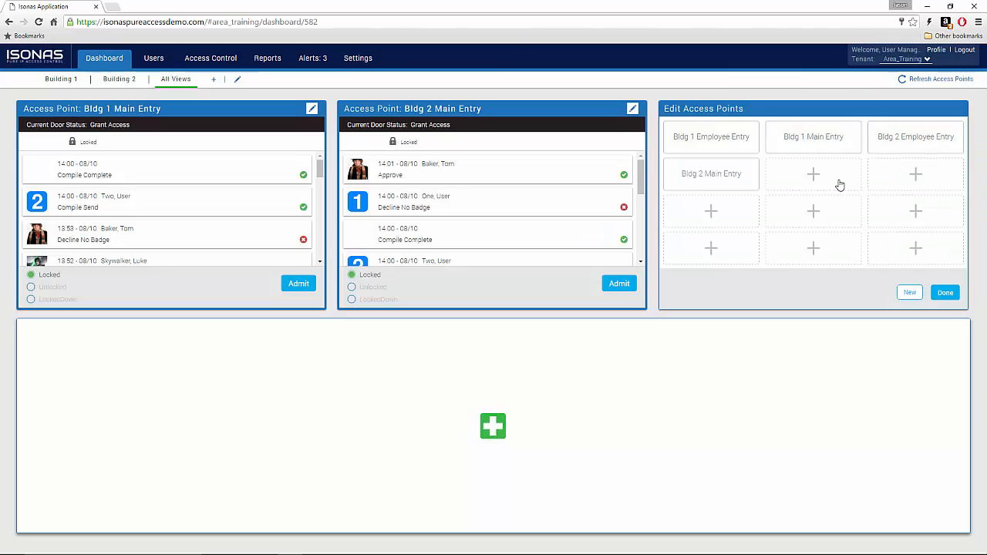
pyautogui.click(839, 185)
pyautogui.click(822, 208)
pyautogui.click(827, 222)
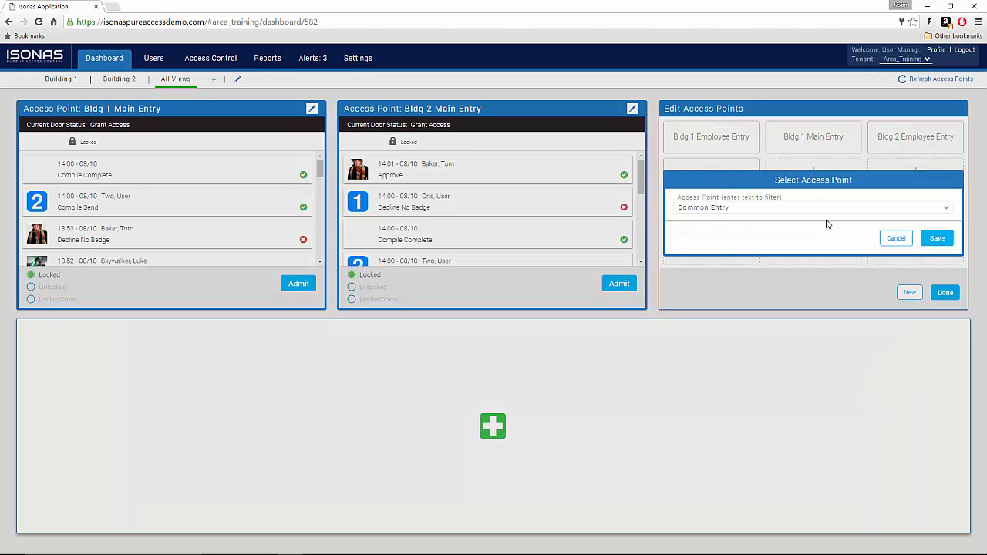
pyautogui.click(935, 238)
pyautogui.click(947, 294)
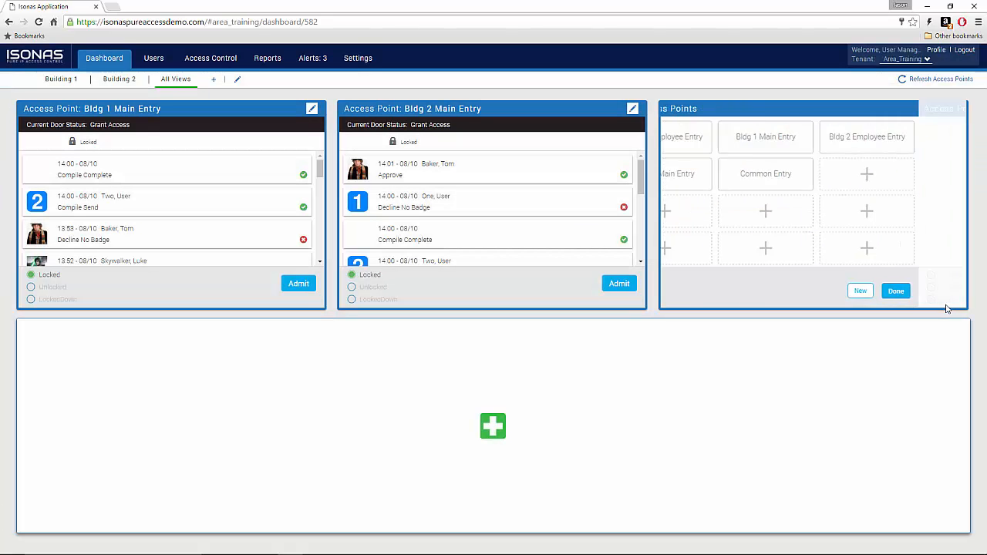
# Step: Add a History widget to the bottom panel and refresh the access point status
pyautogui.click(490, 428)
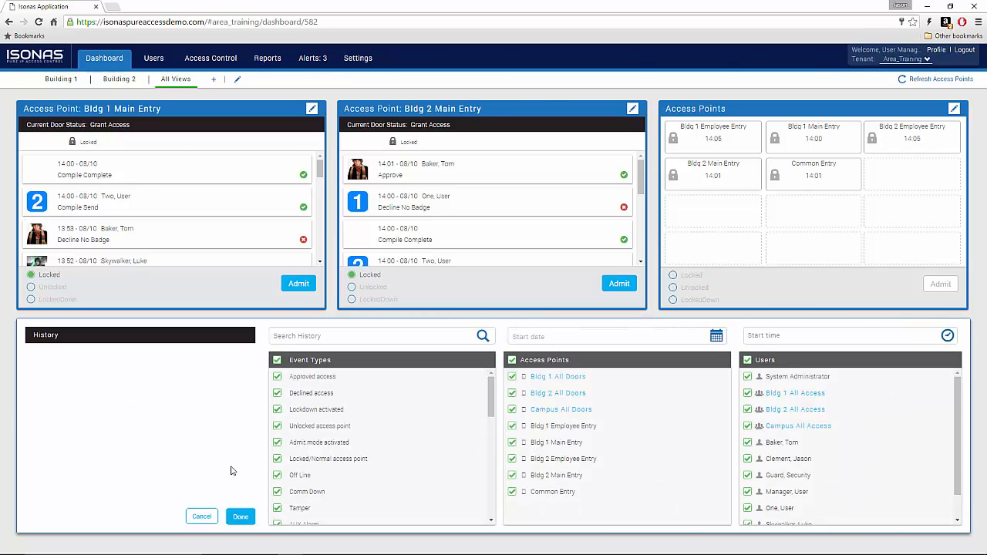
pyautogui.click(243, 517)
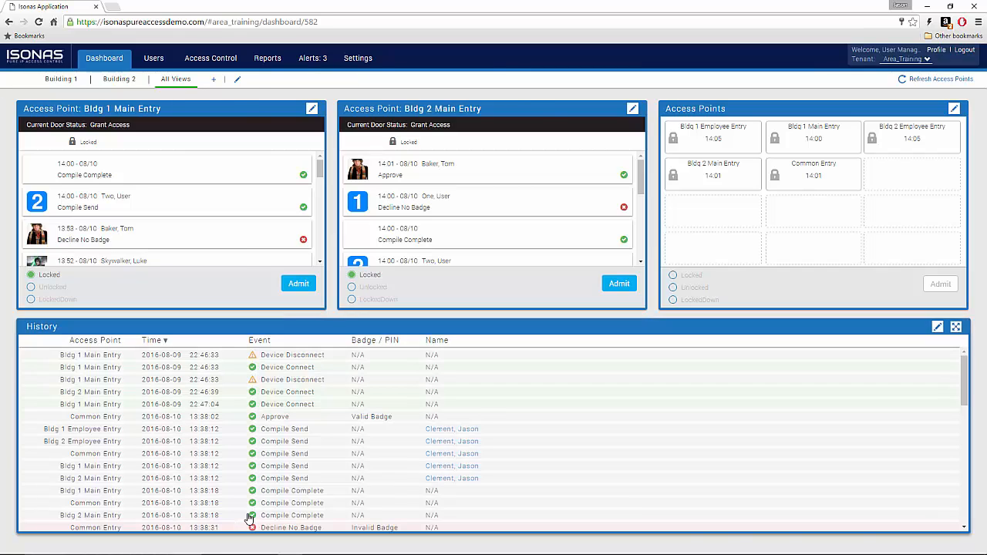
pyautogui.click(932, 80)
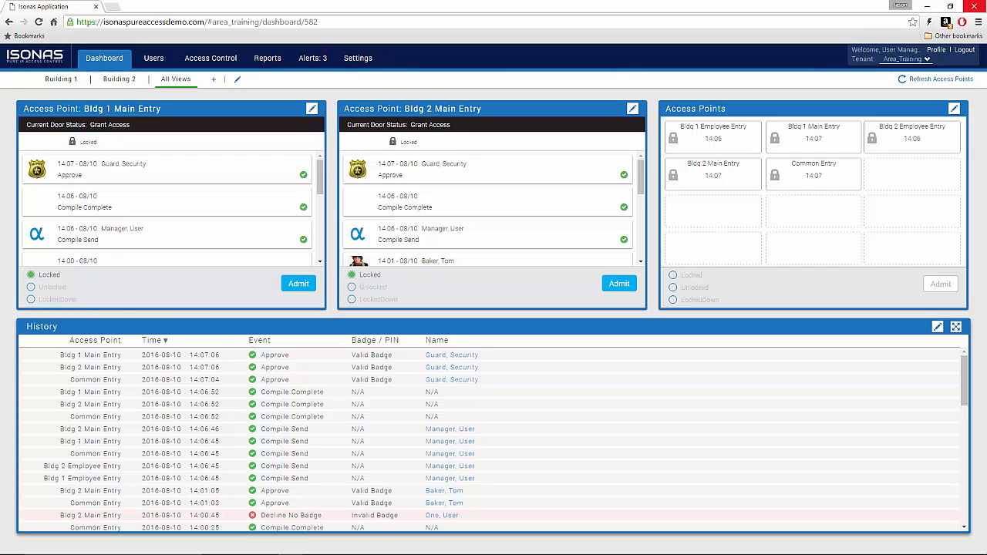
# Step: Manually admit someone through Common Entry, then sign out of the administrator account
pyautogui.click(810, 178)
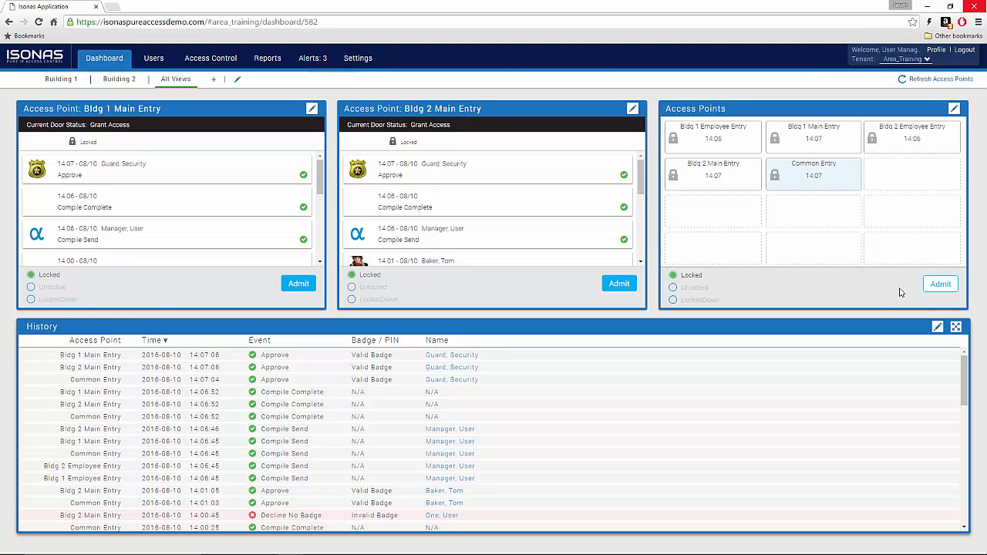
pyautogui.click(939, 286)
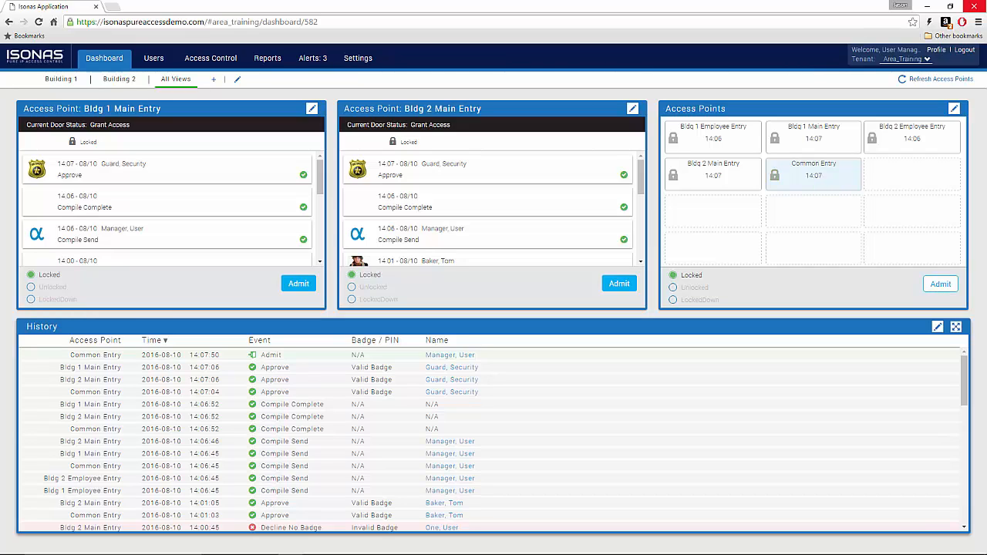
pyautogui.click(965, 50)
# Step: Sign in with the area-limited user's username and password and open the Access Control rules
pyautogui.moveTo(504, 210); pyautogui.dragTo(390, 214)
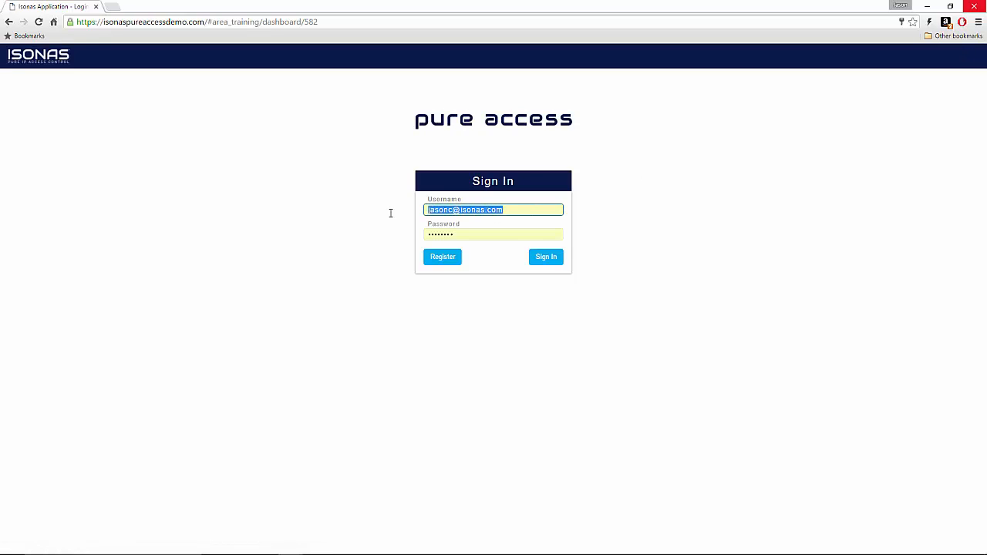
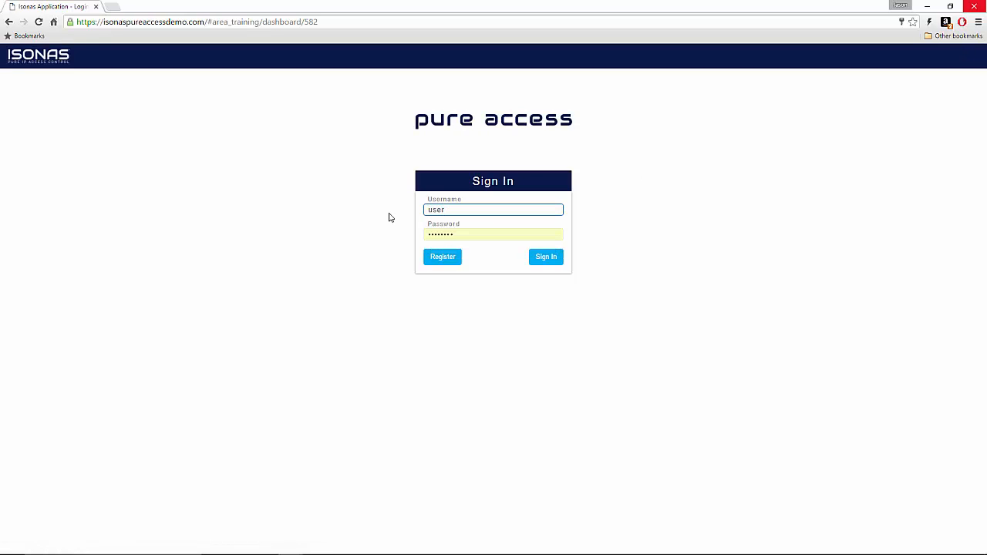
pyautogui.press('Tab')
pyautogui.write('pa')
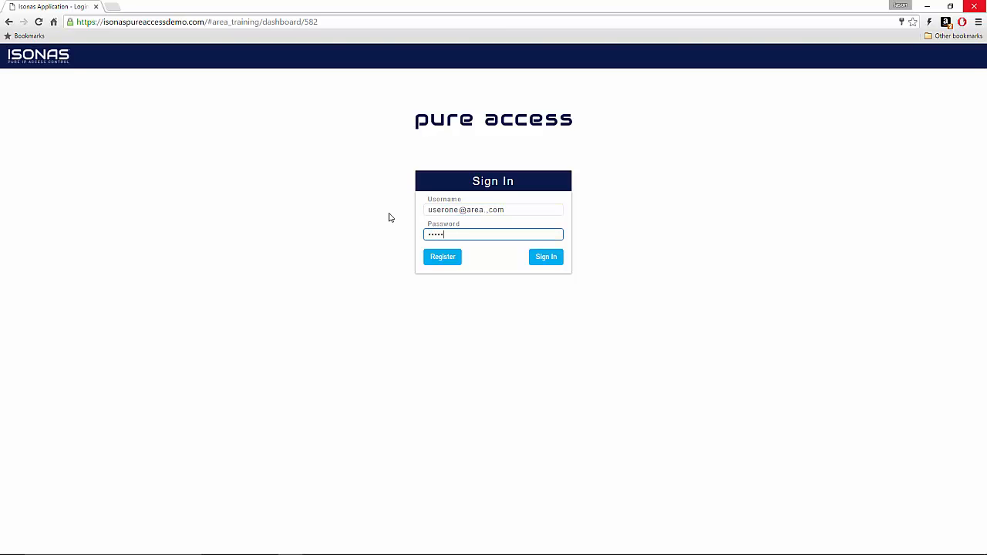
pyautogui.write('ssword')
pyautogui.click(549, 258)
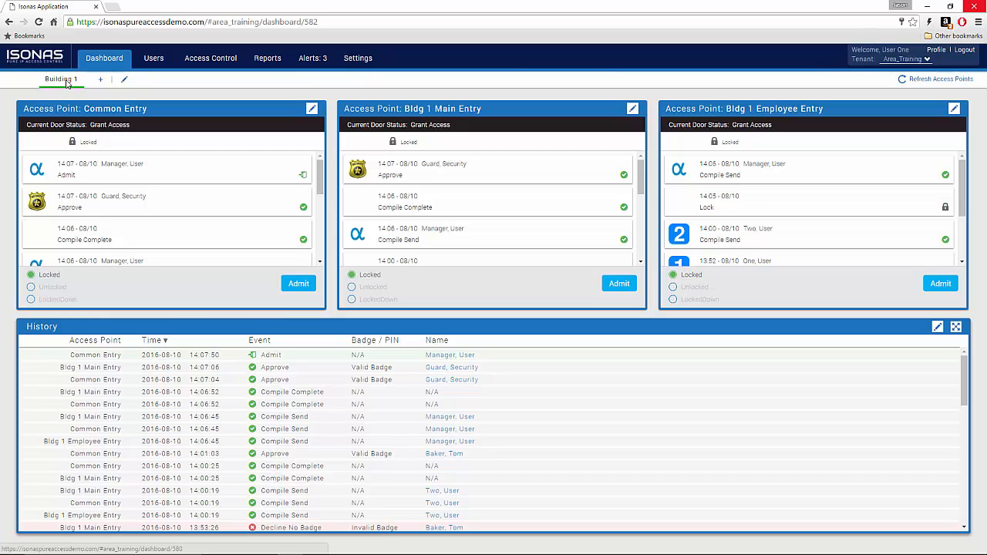
pyautogui.click(204, 60)
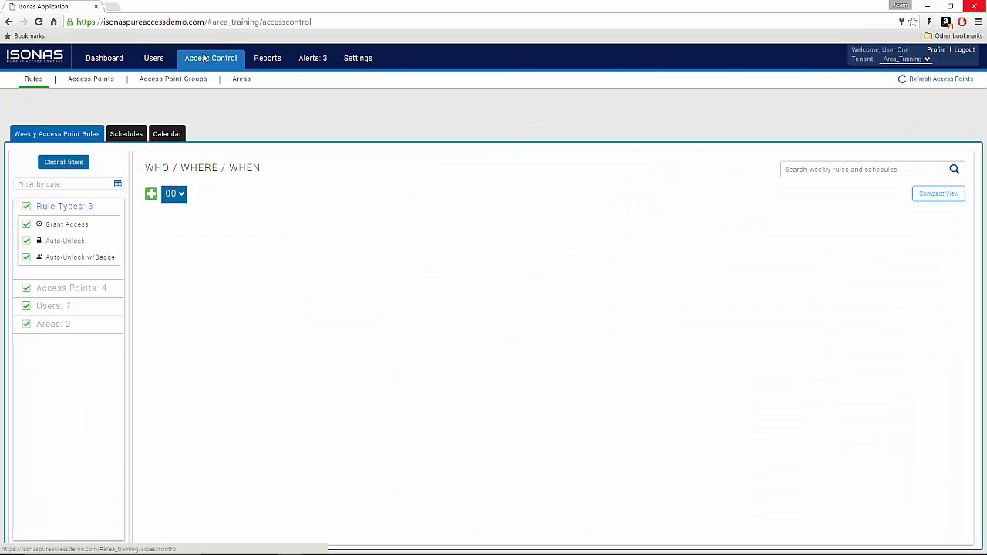